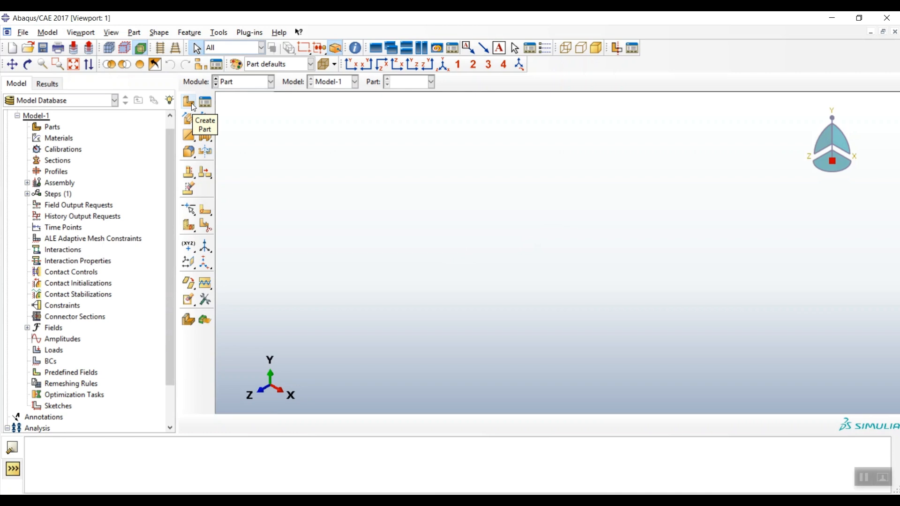
Start a new 3D deformable part with a solid extrusion as its base feature.
click(191, 103)
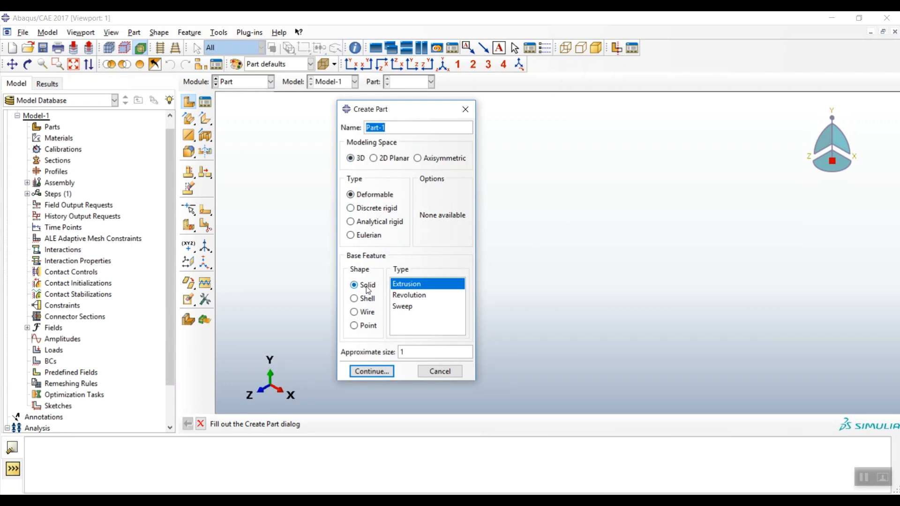
double_click(401, 352)
click(372, 372)
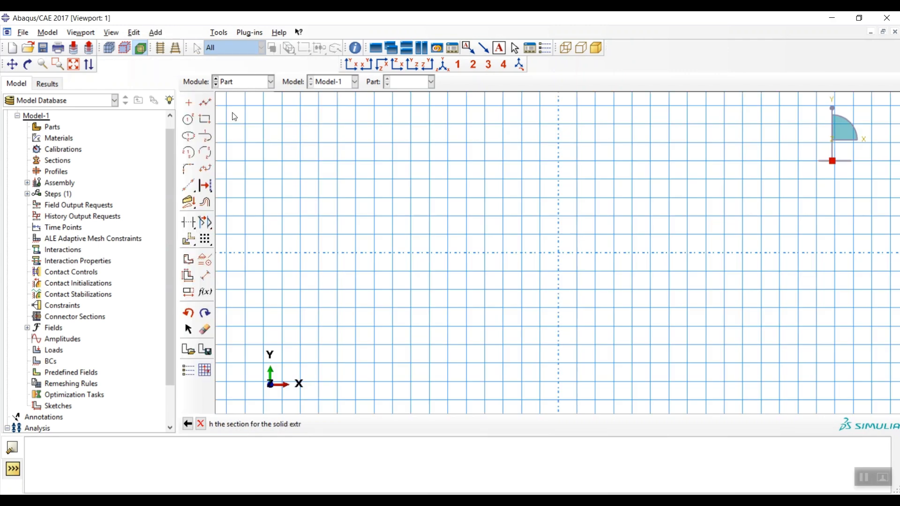
Sketch a rectangle about 0.2 wide and 0.16 high around the sketch origin.
click(204, 119)
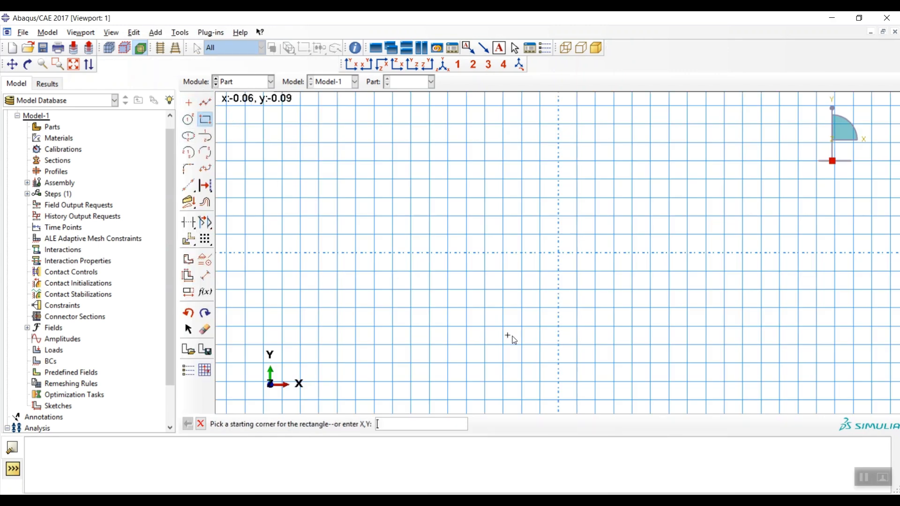
click(448, 308)
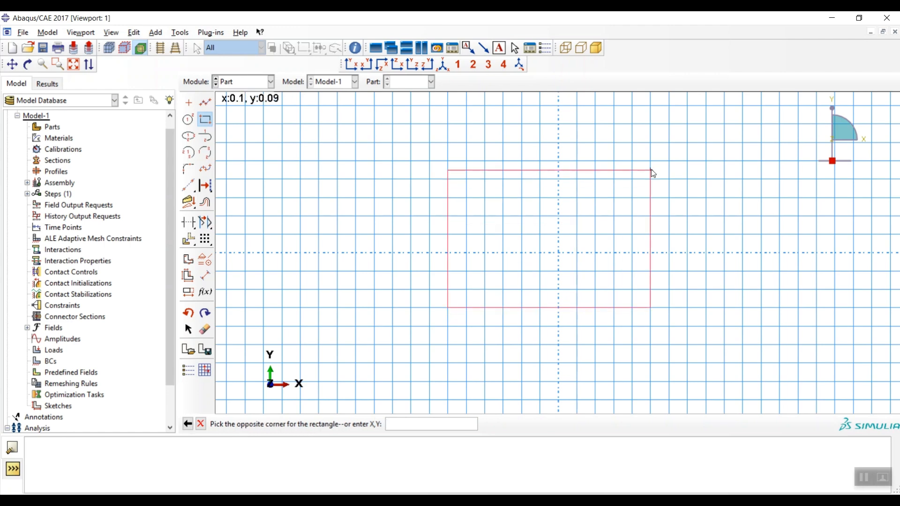
click(633, 156)
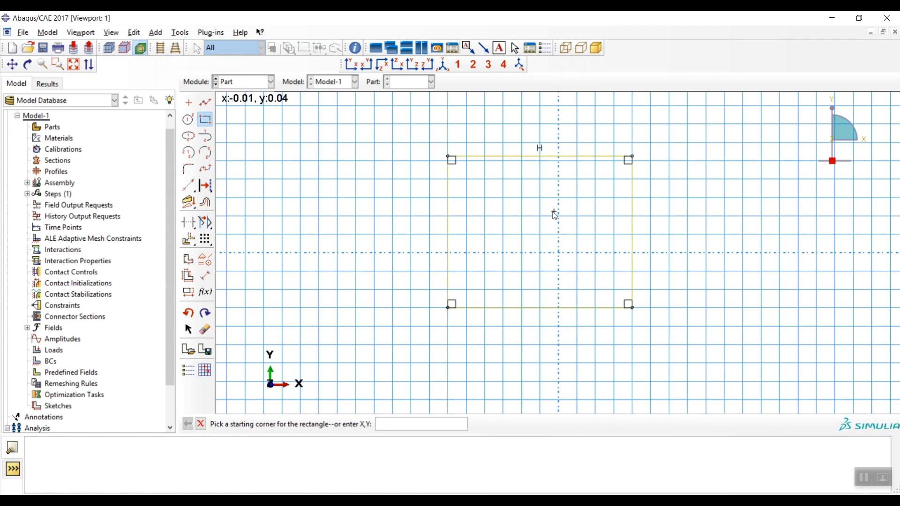
Dimension the rectangle's height and width, setting both to 0.1.
click(206, 279)
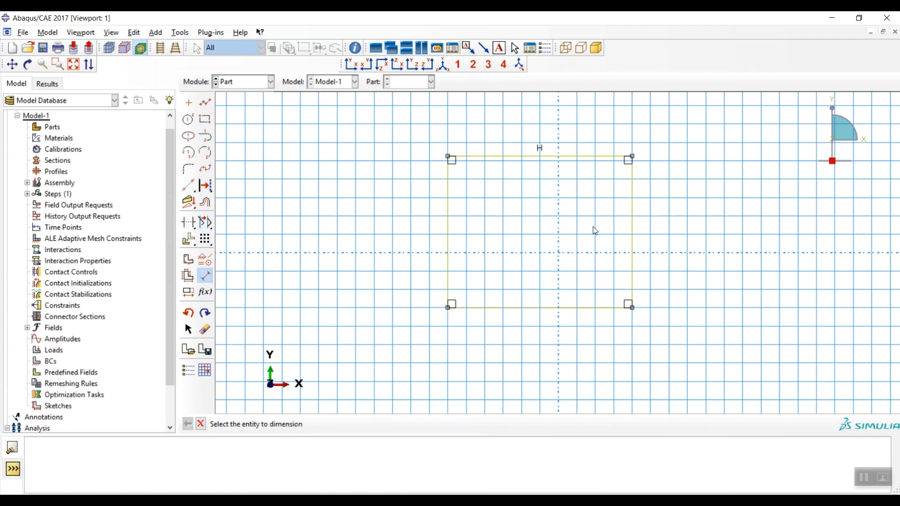
click(633, 227)
click(713, 222)
text(0.1)
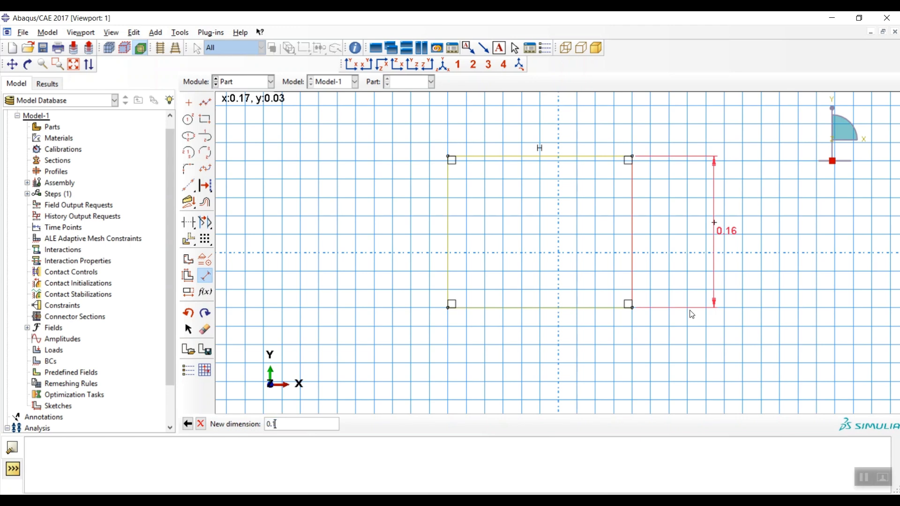
key(Return)
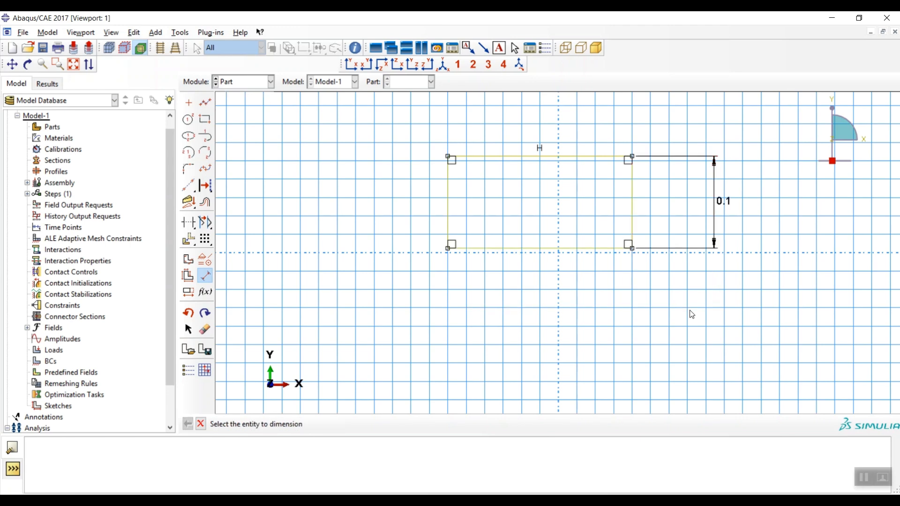
click(567, 249)
click(531, 319)
text(0.1)
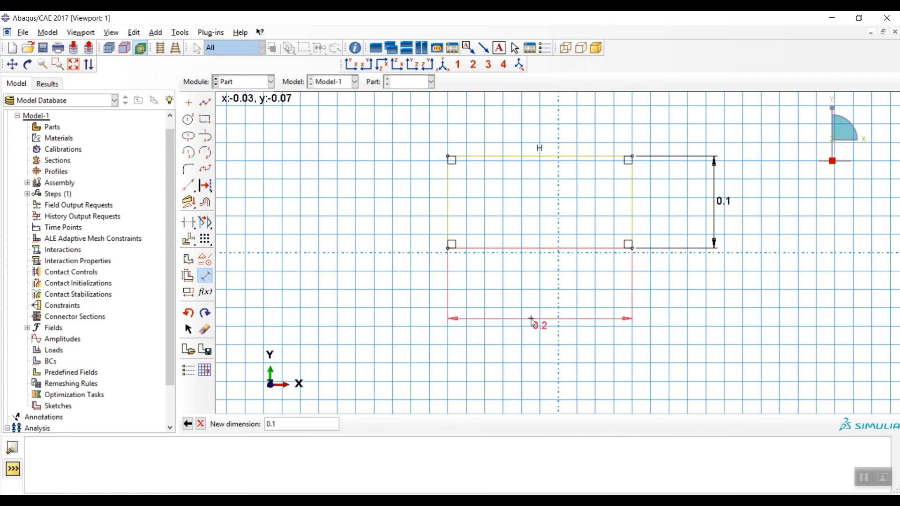
key(Return)
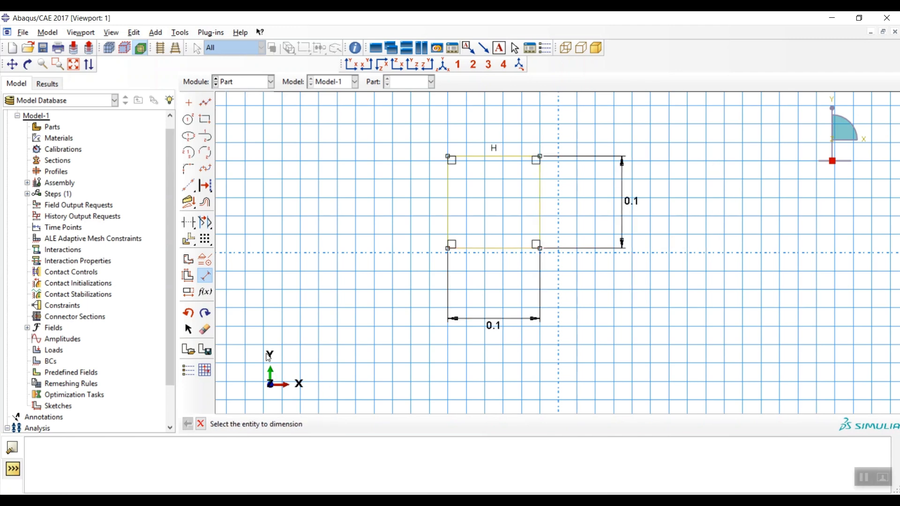
key(Escape)
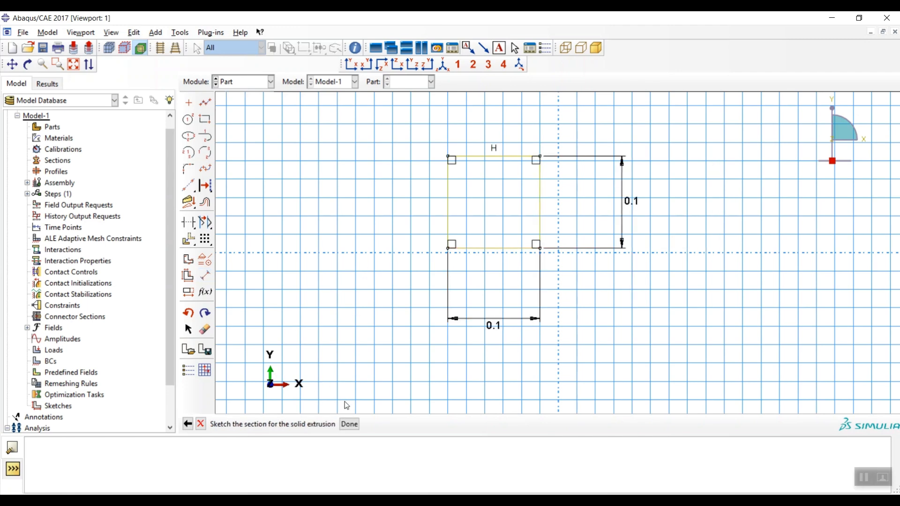
Finish the section sketch and extrude the square to a depth of 0.1.
click(349, 424)
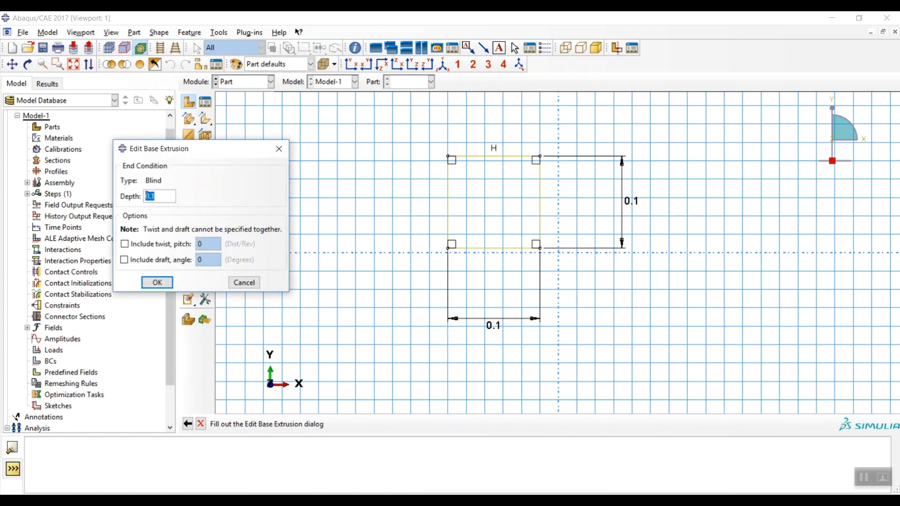
click(157, 282)
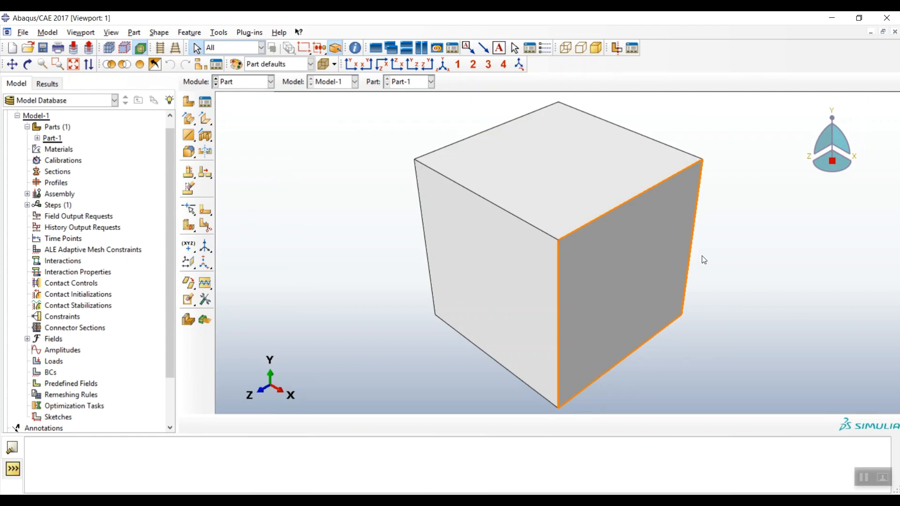
Start a sketched partition on the cube's +X face, with its rear vertical edge oriented vertical and on the right.
click(206, 209)
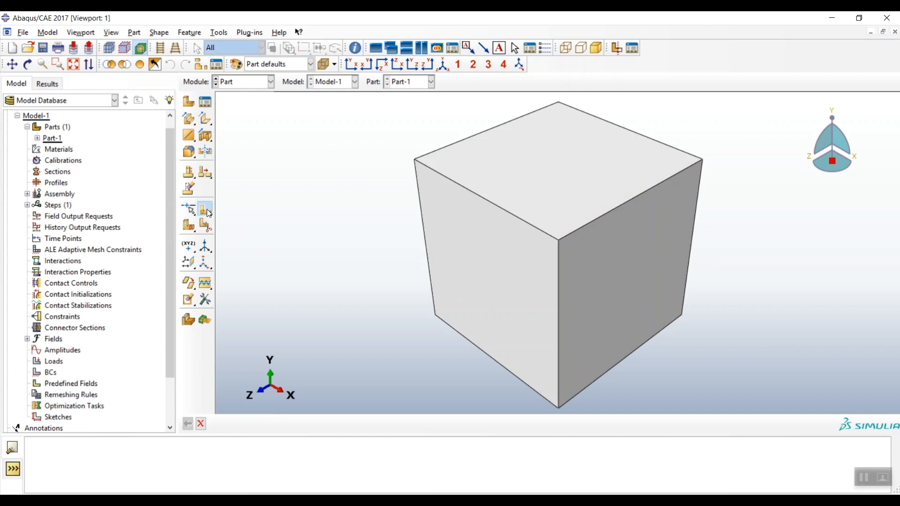
click(625, 267)
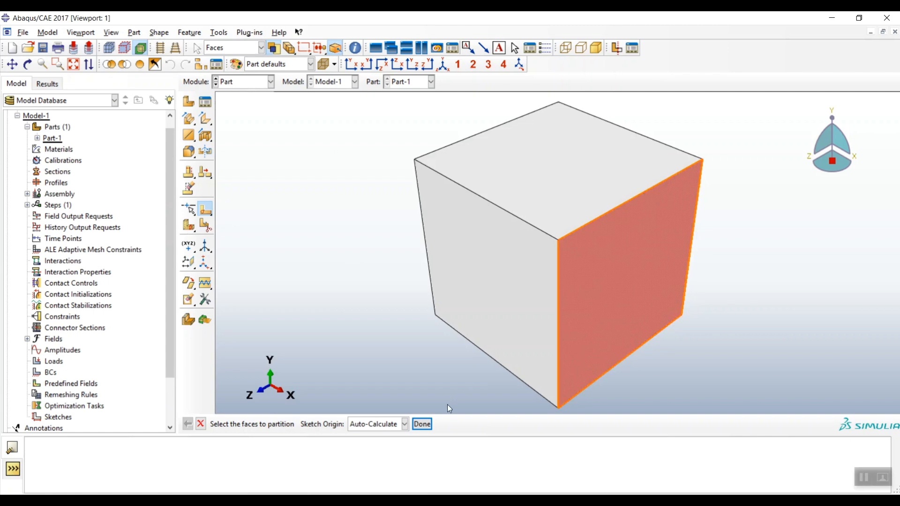
click(422, 424)
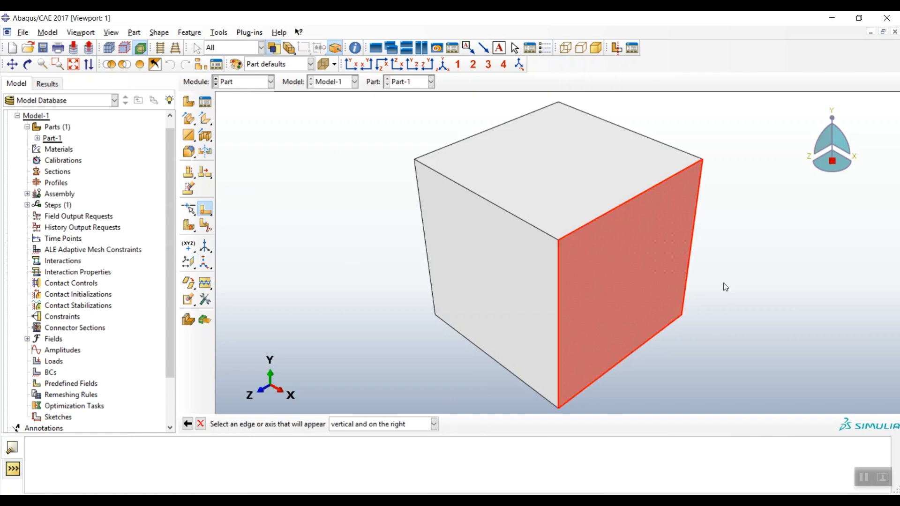
click(692, 245)
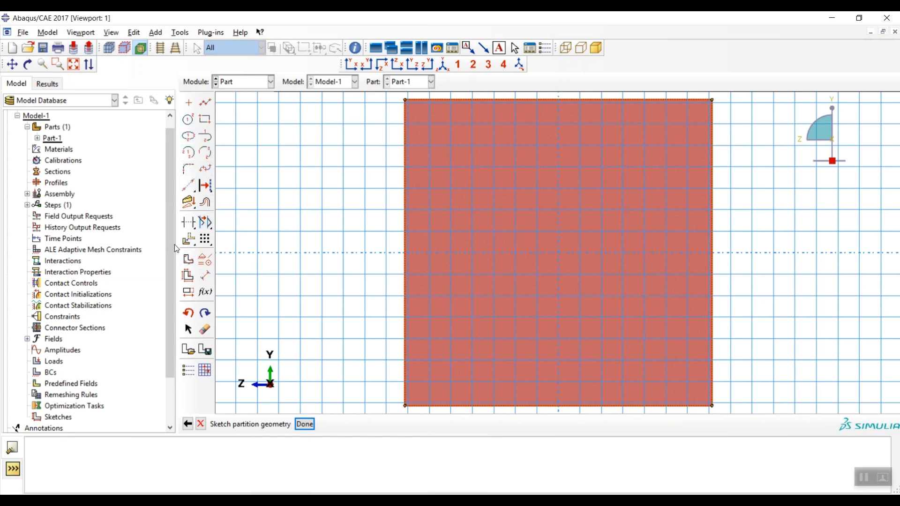
Sketch a quarter arc of about 0.071 radius centred on the face's lower-right corner, ending on the two adjacent edges.
click(189, 155)
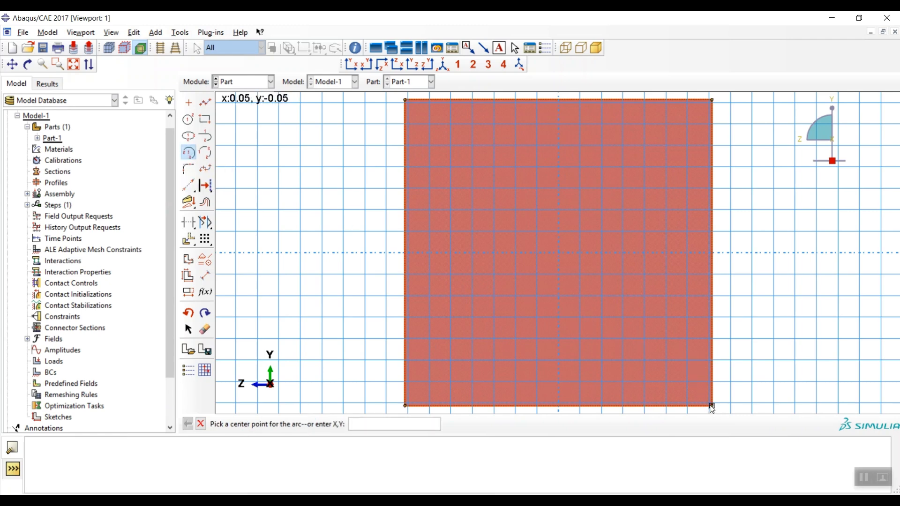
click(711, 406)
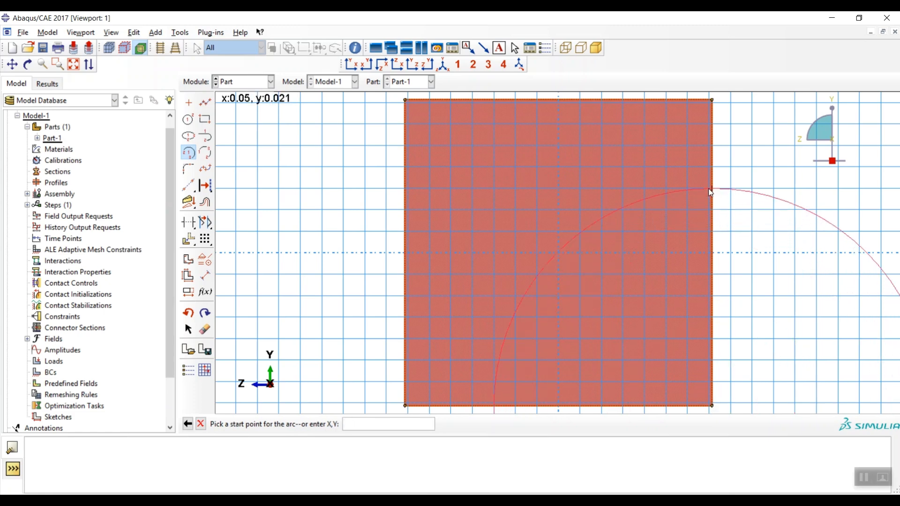
click(711, 188)
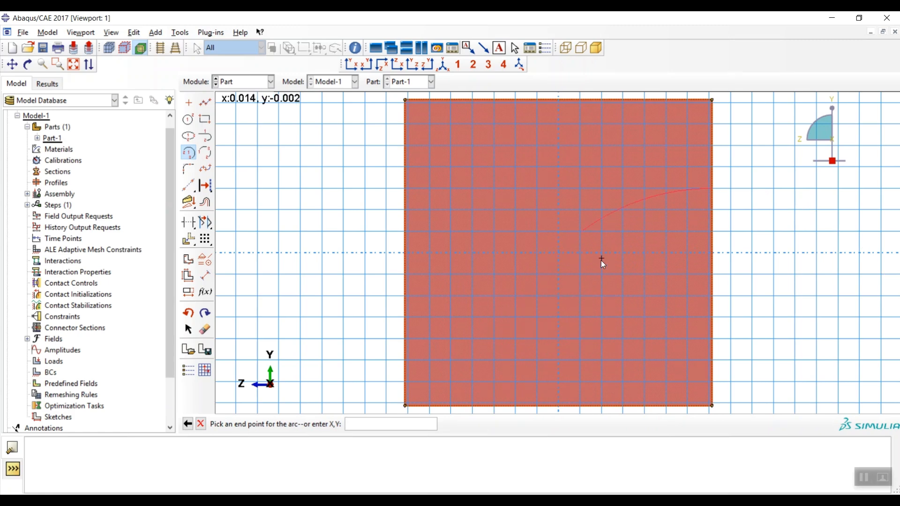
click(495, 406)
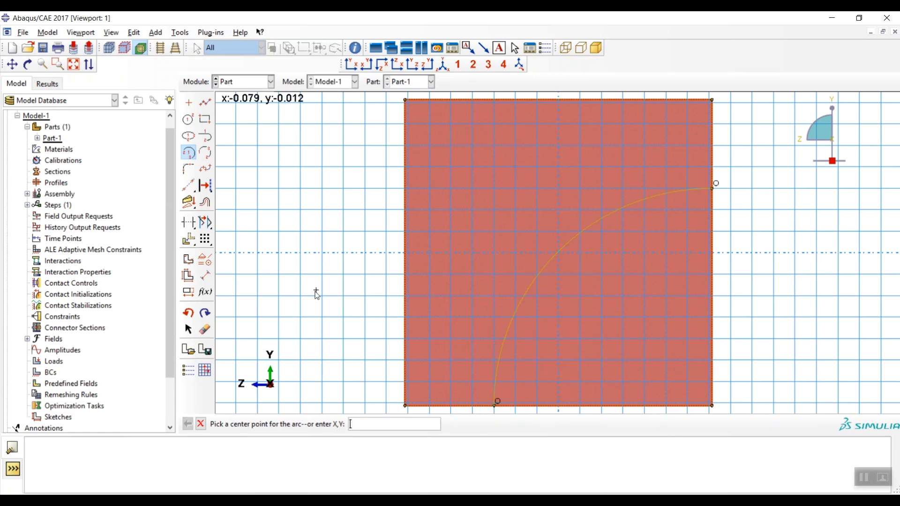
Set the arc's radius to 0.08 and complete the face partition.
click(205, 275)
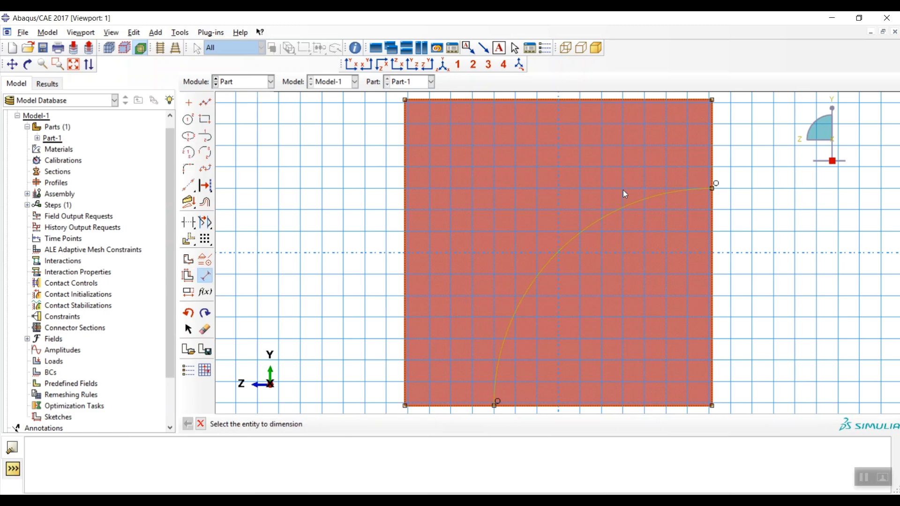
click(581, 231)
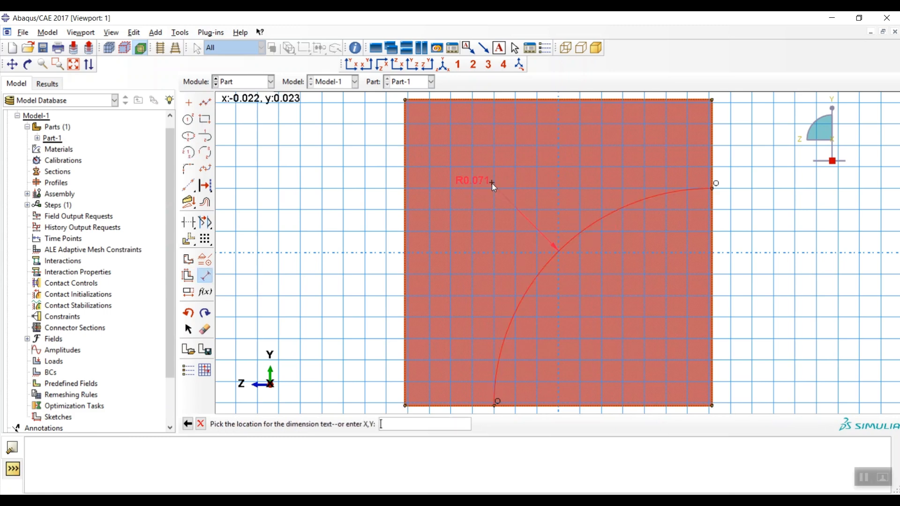
click(484, 177)
text(0.08)
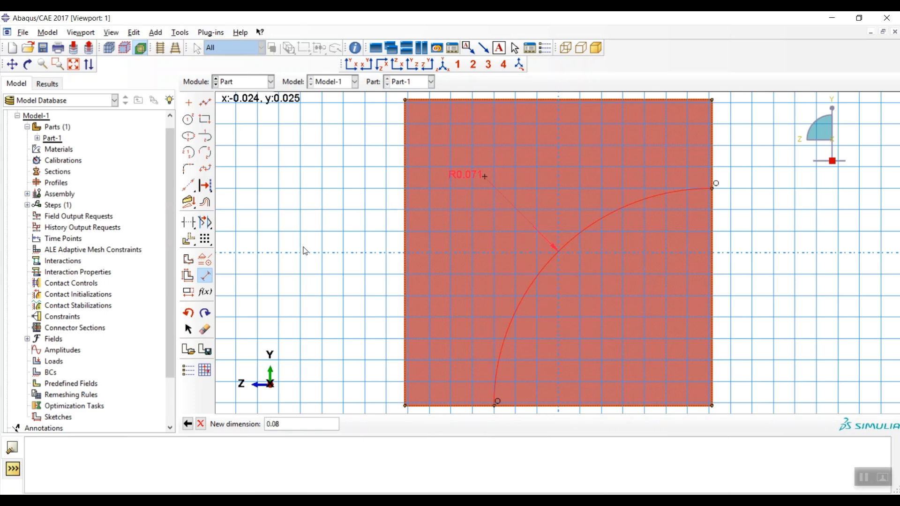
key(Return)
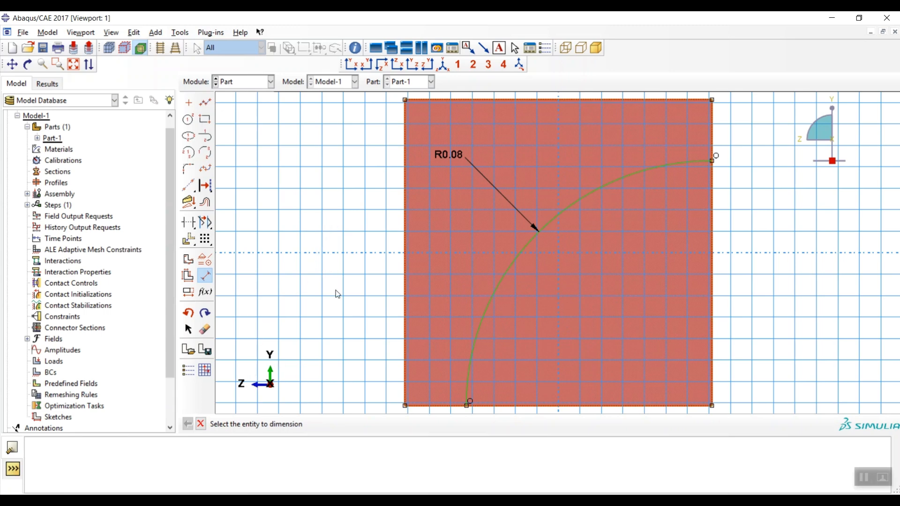
middle_click(336, 233)
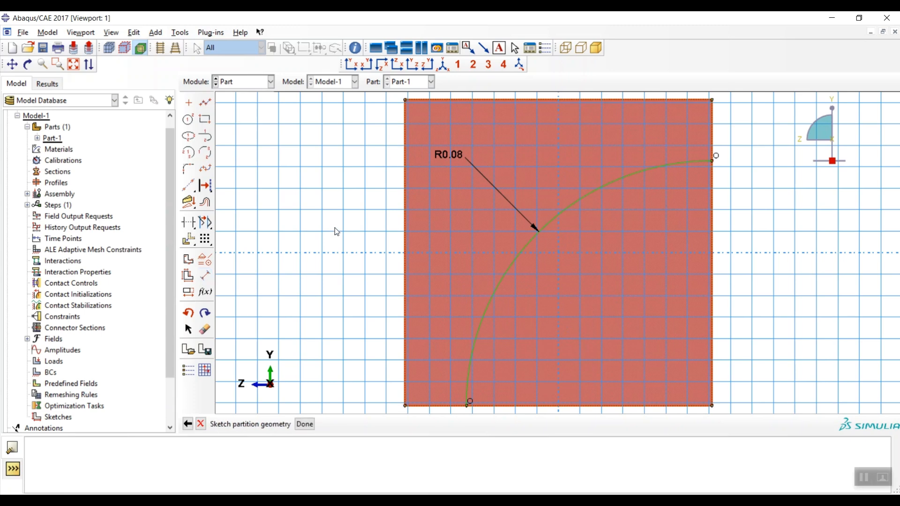
middle_click(348, 249)
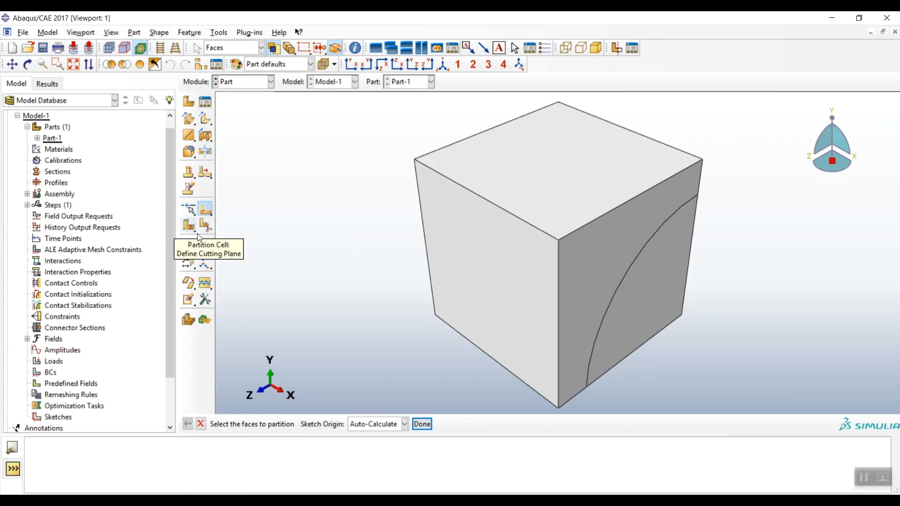
key(Escape)
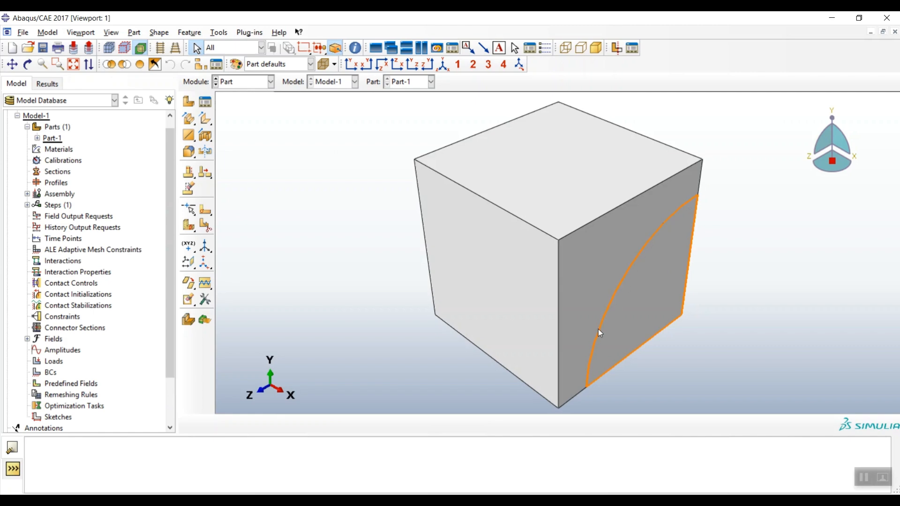
Partition the cube's cell by extruding the arc edge along the top front edge parallel to the X axis.
click(189, 226)
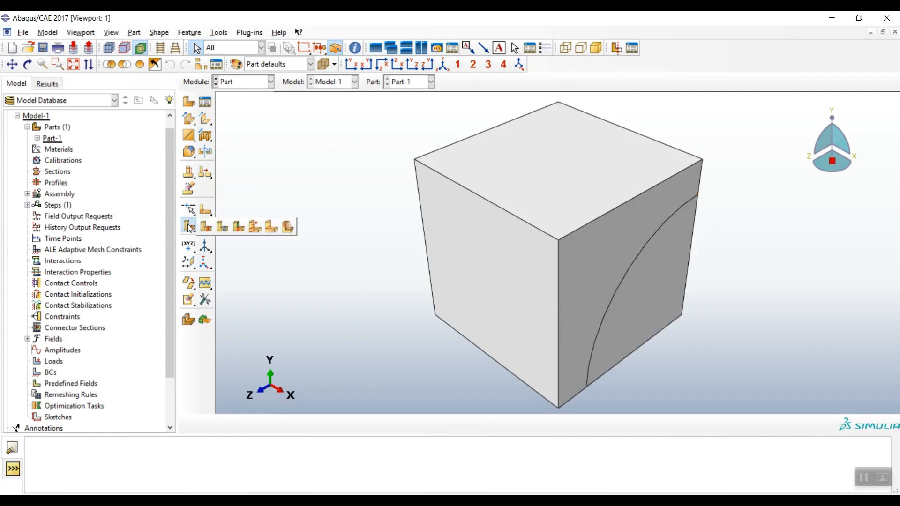
click(252, 229)
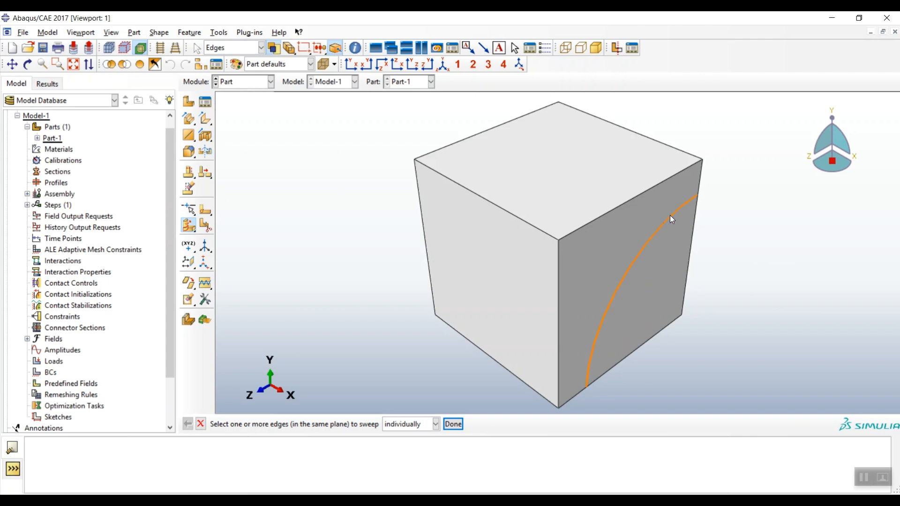
click(662, 226)
click(454, 424)
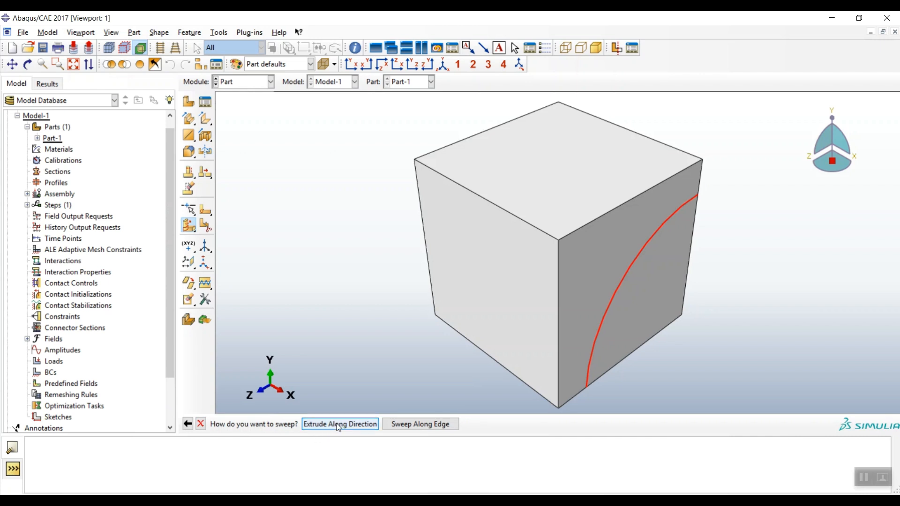
click(346, 424)
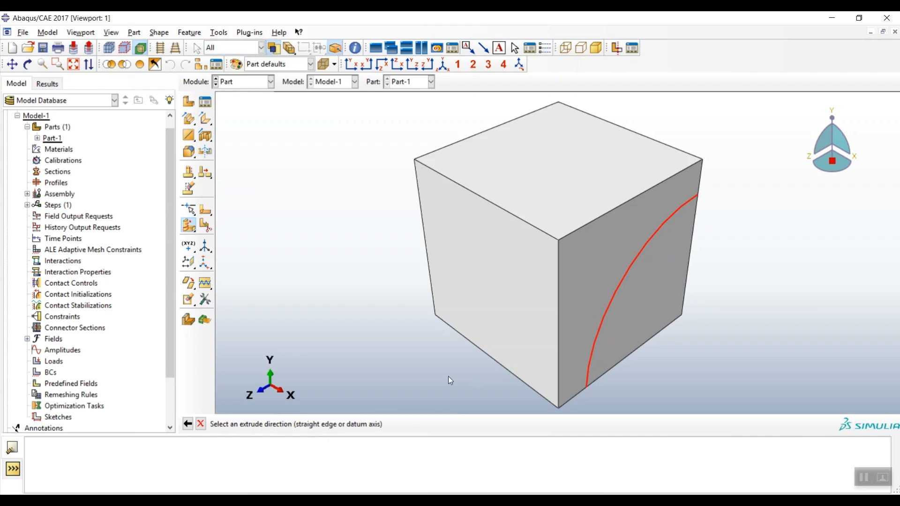
click(527, 227)
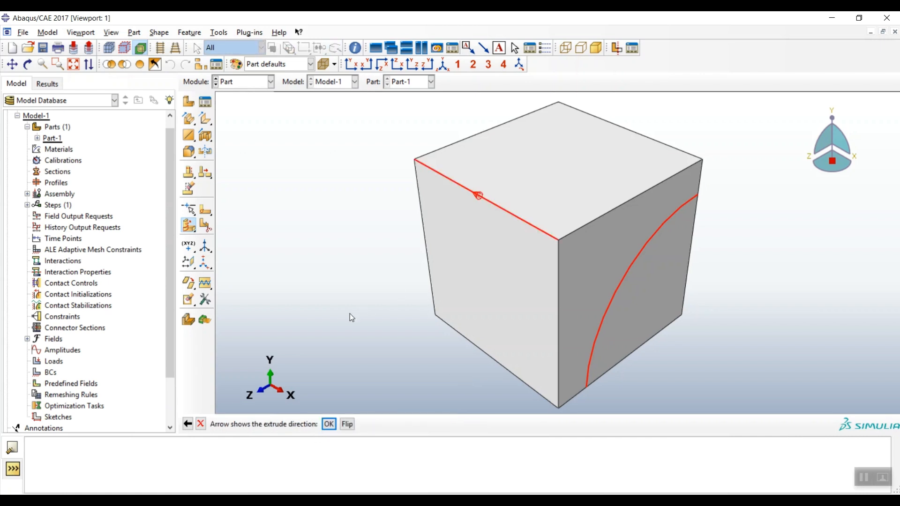
middle_click(350, 313)
click(314, 424)
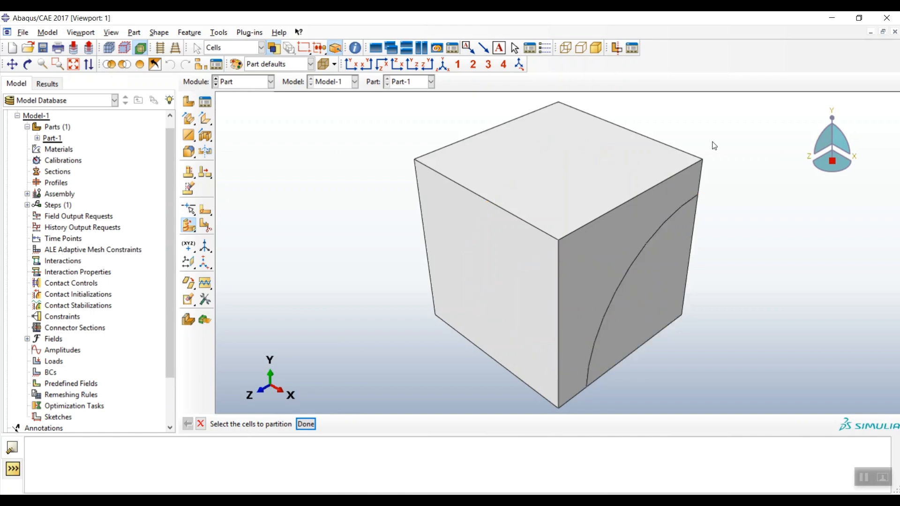
key(Escape)
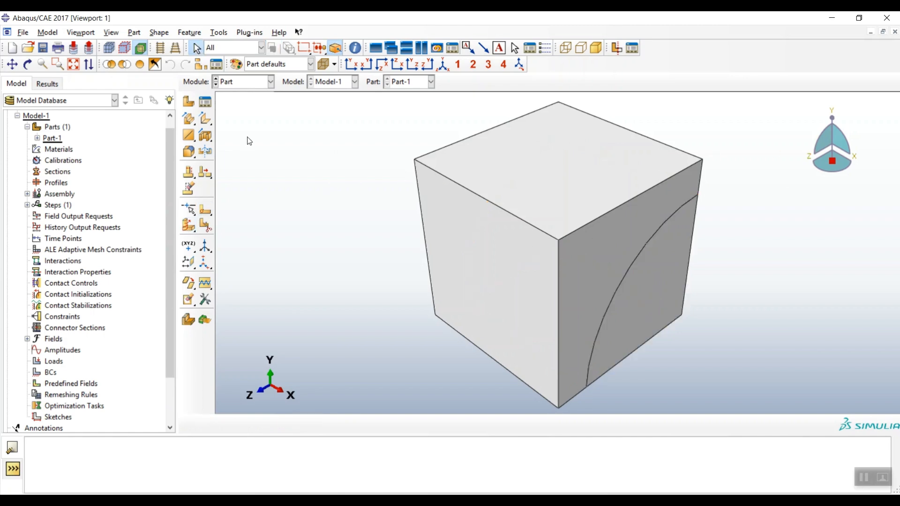
Switch to the Property module and start a material named glass fiber with elastic behavior.
click(249, 84)
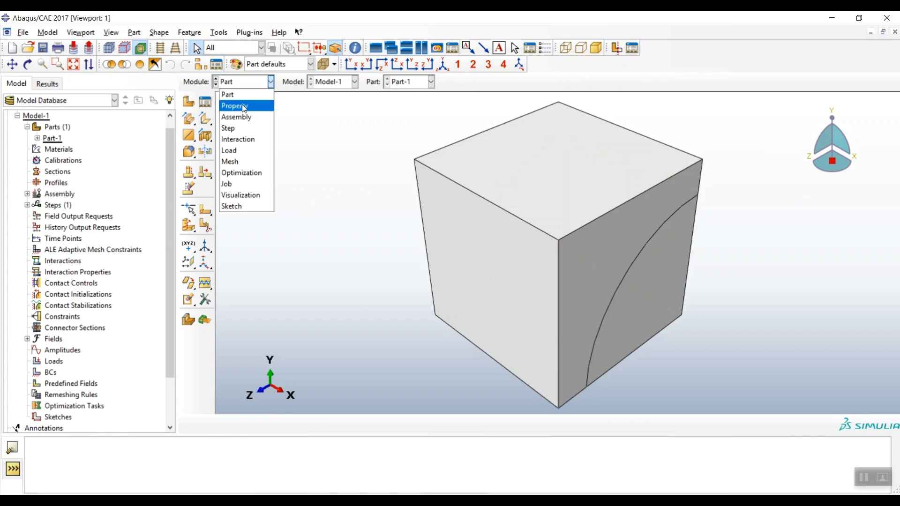
click(242, 105)
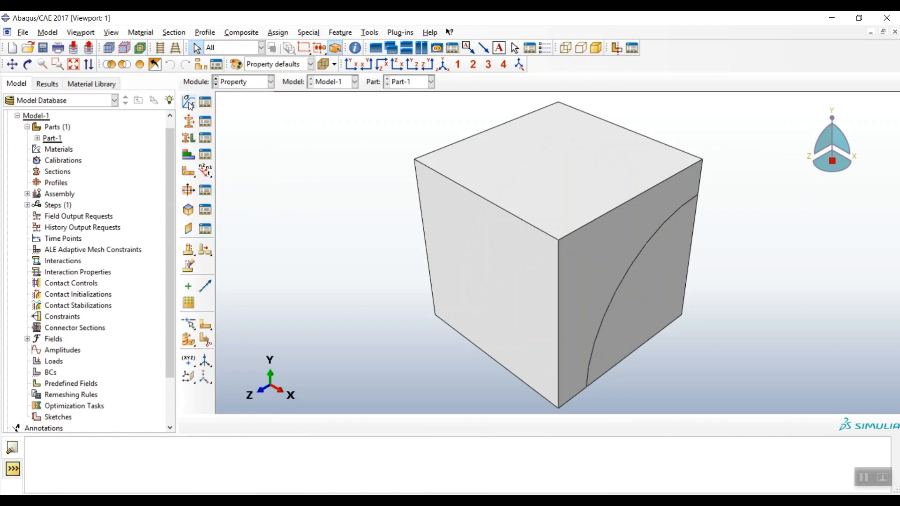
click(190, 102)
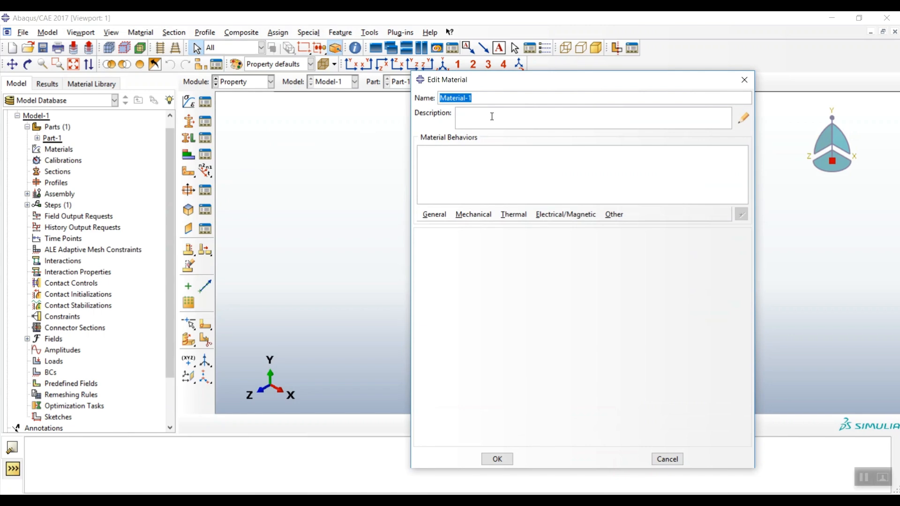
text(glass fiber)
click(473, 214)
mouse_move(468, 230)
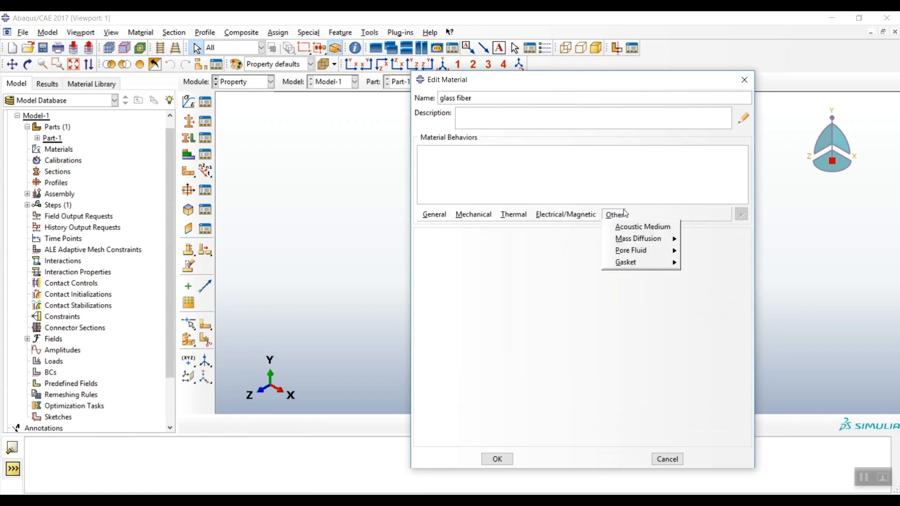
click(627, 228)
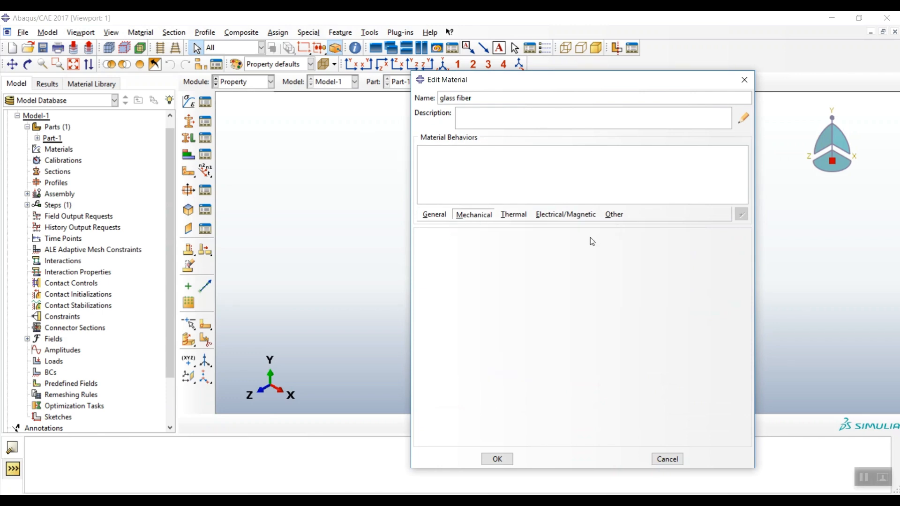
Give the glass fiber material a Young's modulus of 75e3 and a Poisson's ratio of 0.08, and save it.
click(460, 374)
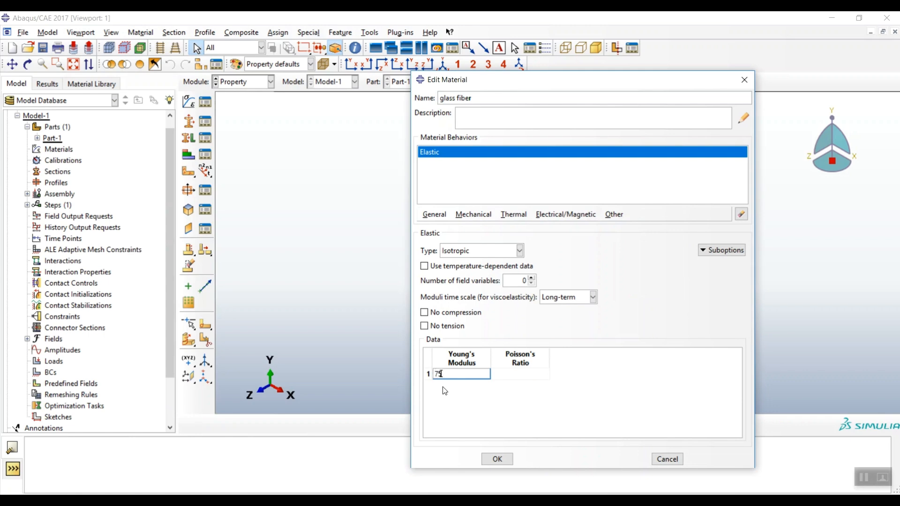
key(Tab)
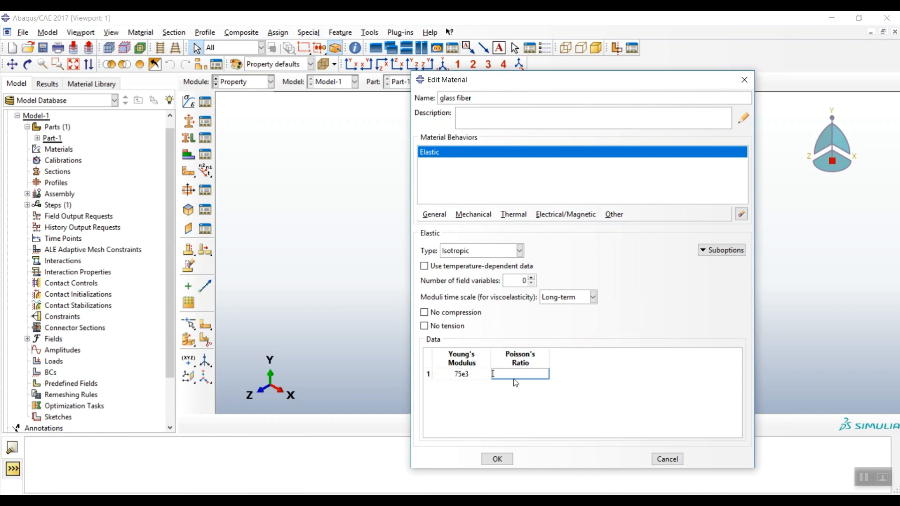
text(0.08)
click(496, 459)
Start a second material named Matrix and add elastic behavior to it.
click(188, 102)
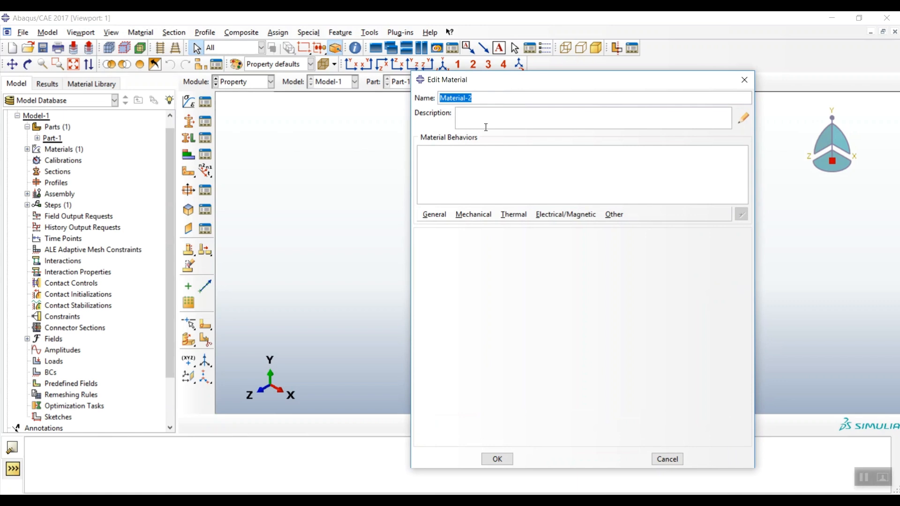
text(R)
key(BackSpace)
text(Matrix)
click(473, 214)
mouse_move(505, 229)
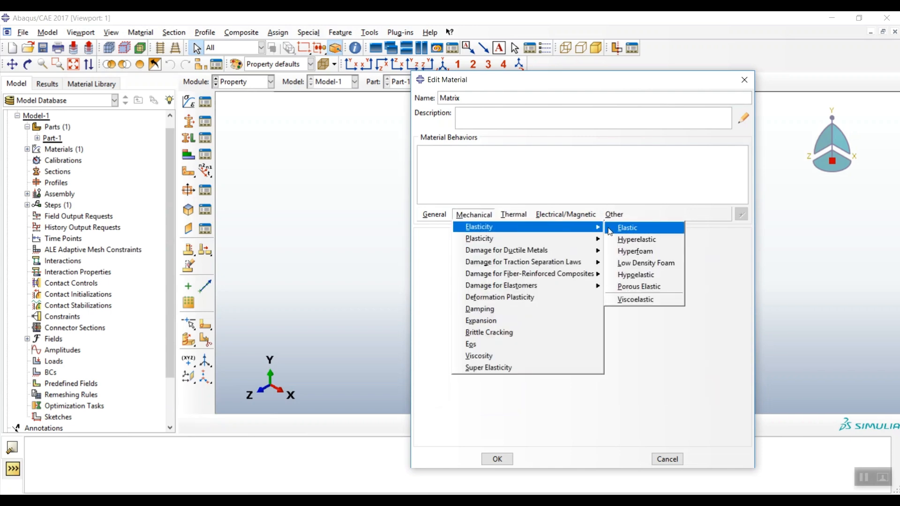
click(615, 229)
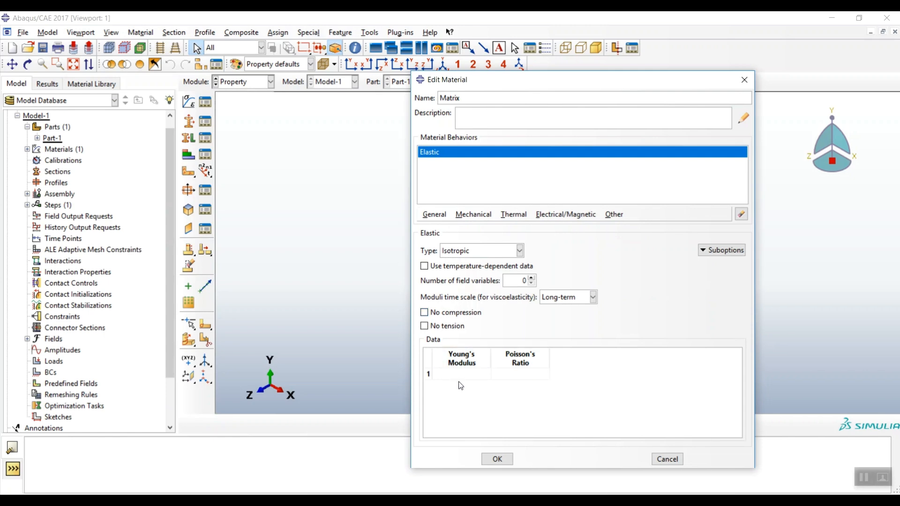
Give the Matrix material a Young's modulus of 2000 and a Poisson's ratio of 0.35, and save it.
click(464, 378)
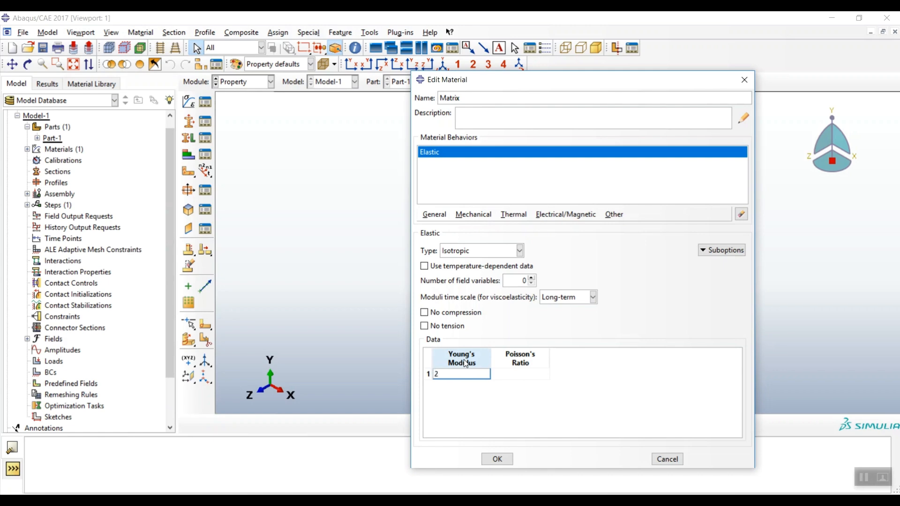
text(2000)
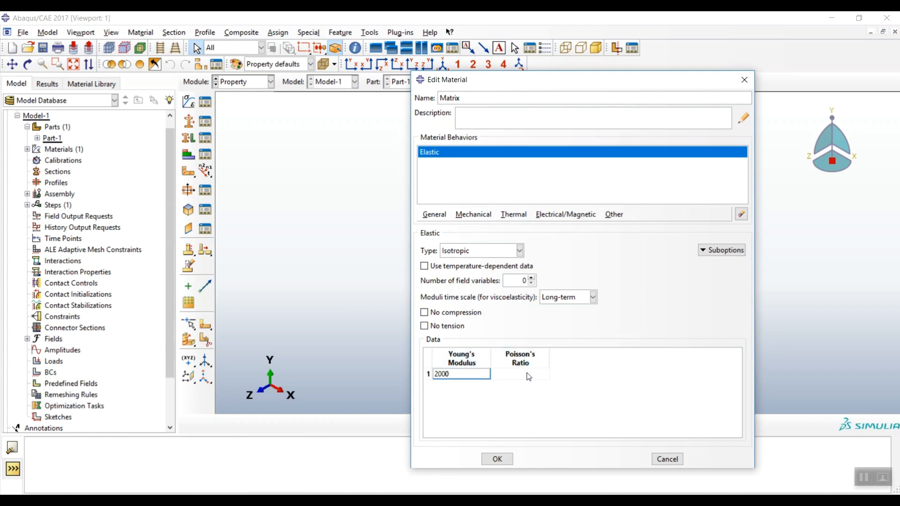
click(526, 373)
text(0)
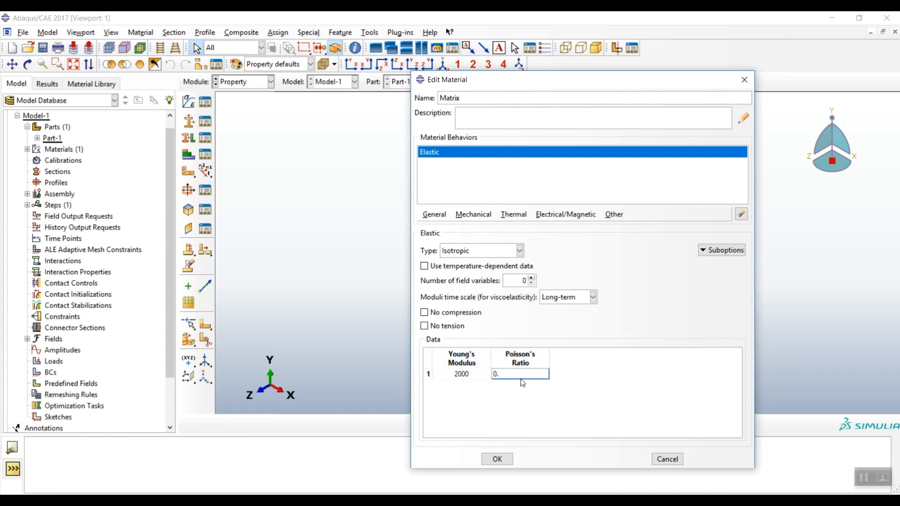
text(.35)
click(497, 459)
Create a solid, homogeneous section named Fiber that uses the glass fiber material.
click(194, 120)
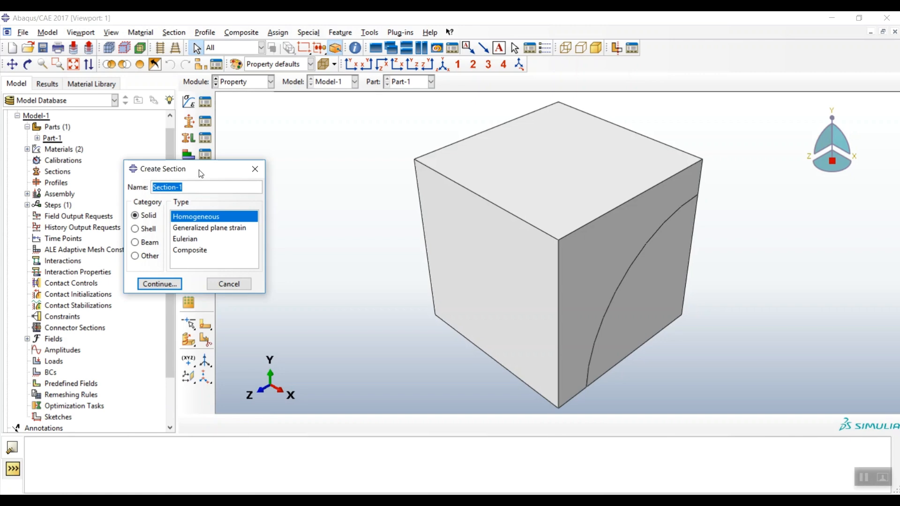
text(Fiber)
click(154, 284)
click(67, 179)
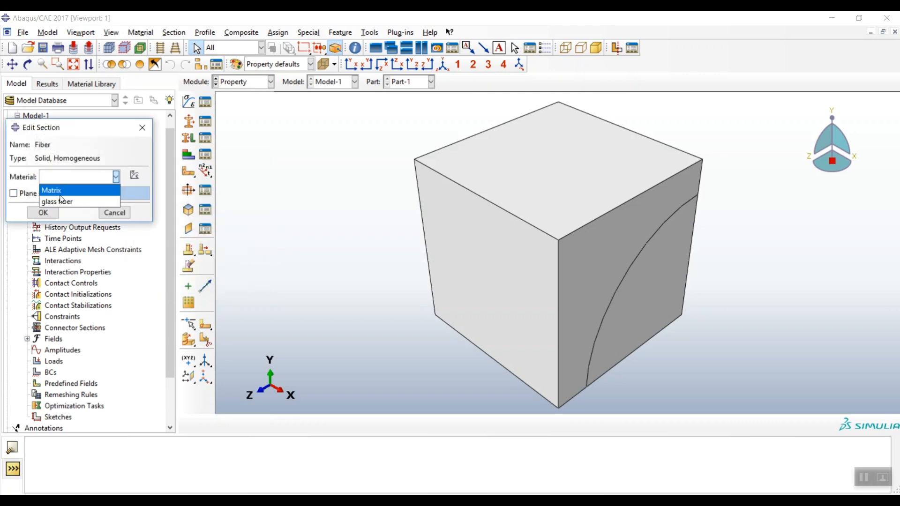
click(63, 202)
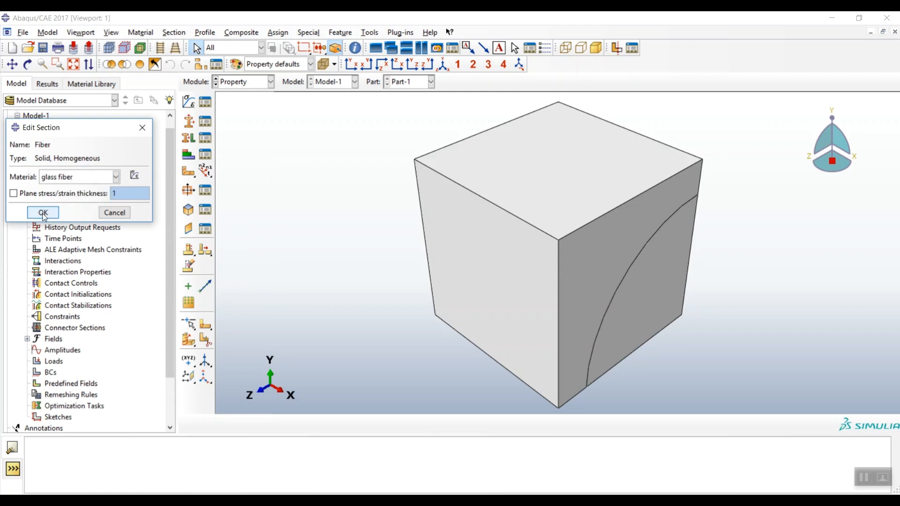
click(43, 213)
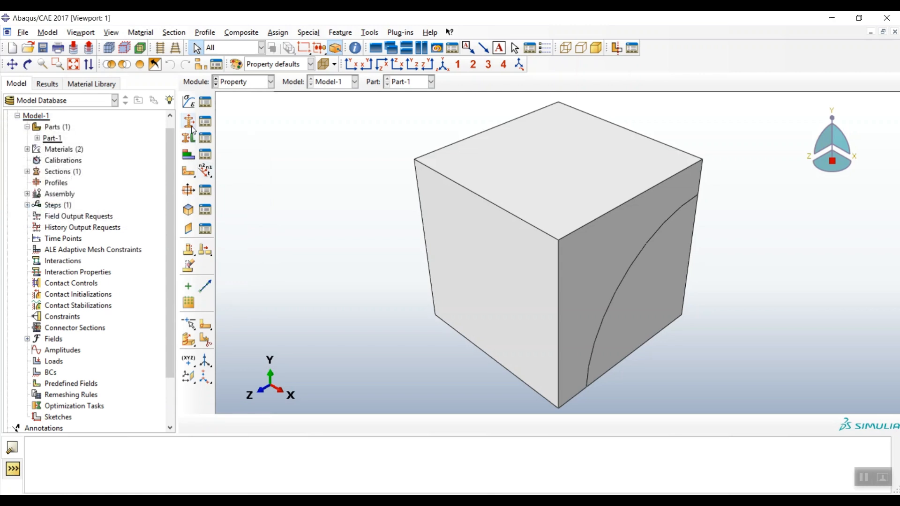
Create a solid, homogeneous section named Matrix that uses the Matrix material, and close the section list.
click(207, 121)
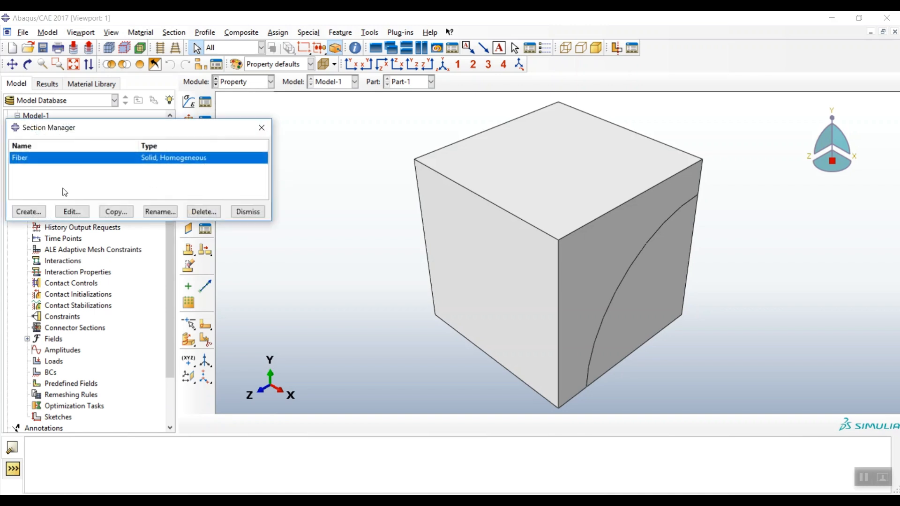
click(37, 213)
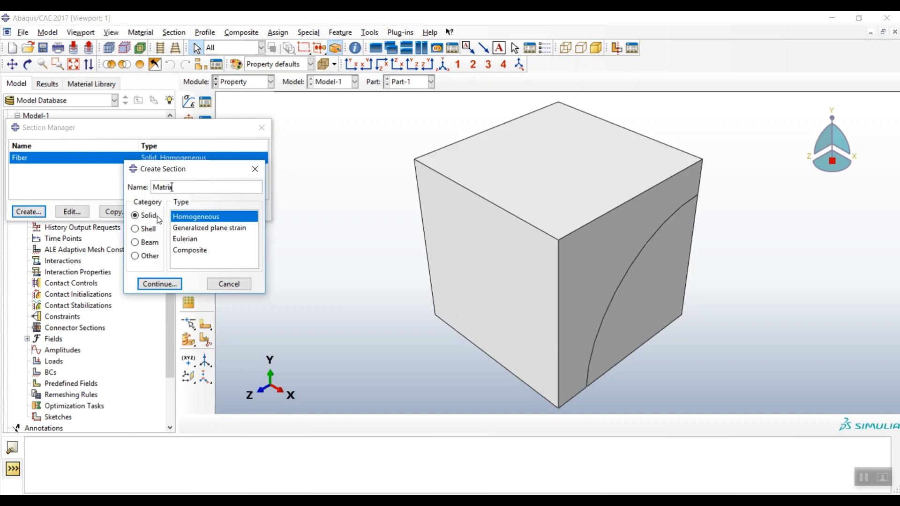
click(160, 284)
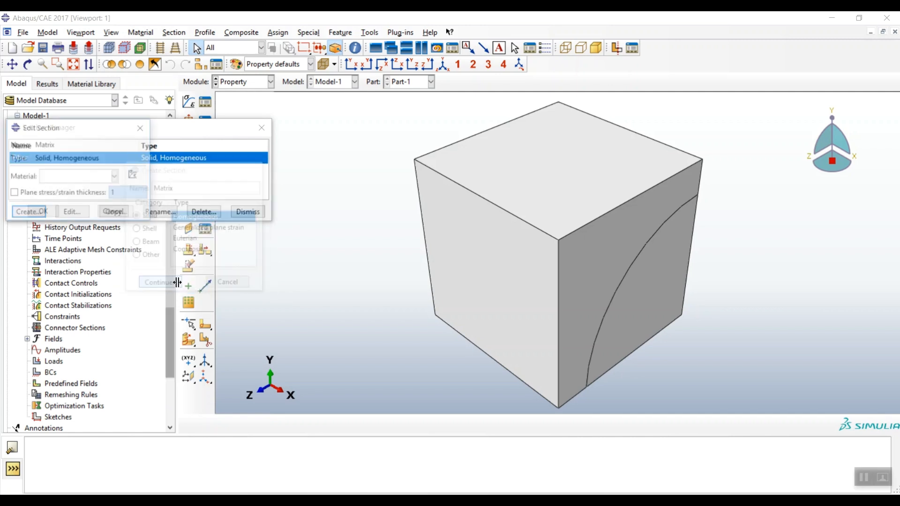
click(79, 178)
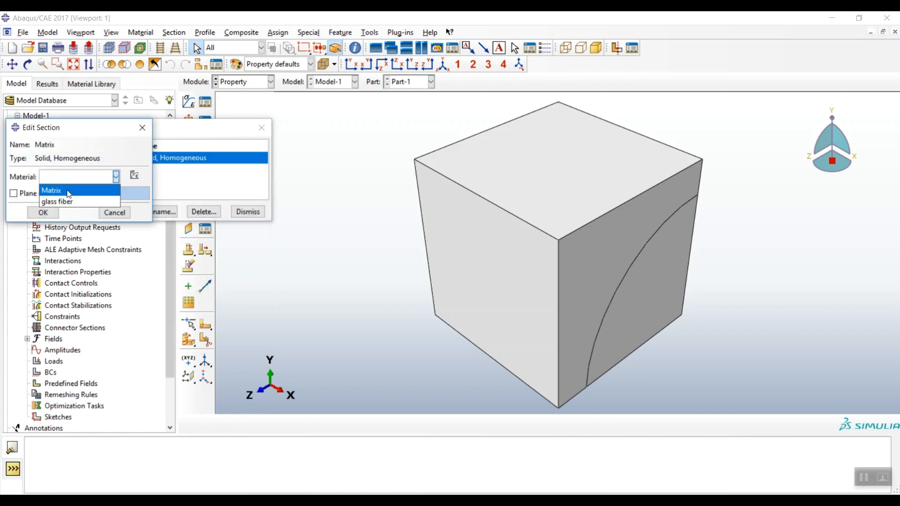
click(68, 191)
drag(70, 127, 377, 99)
click(350, 185)
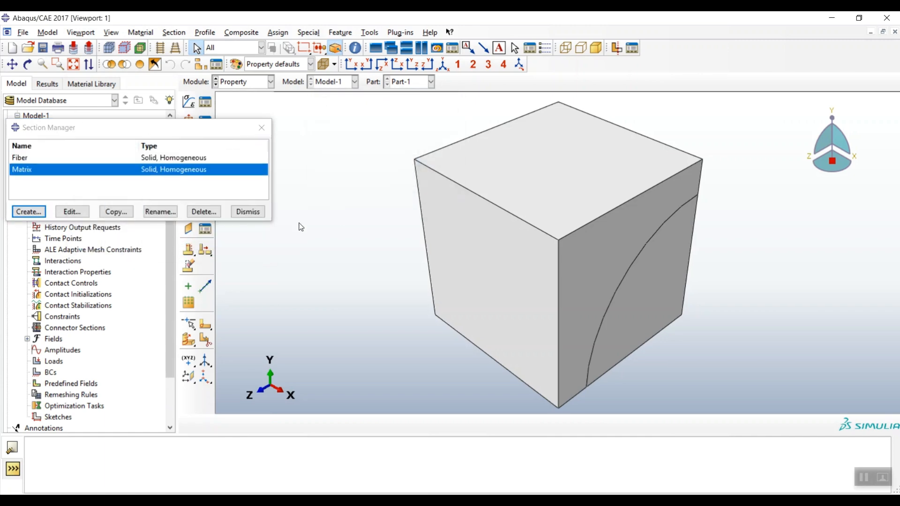
click(265, 128)
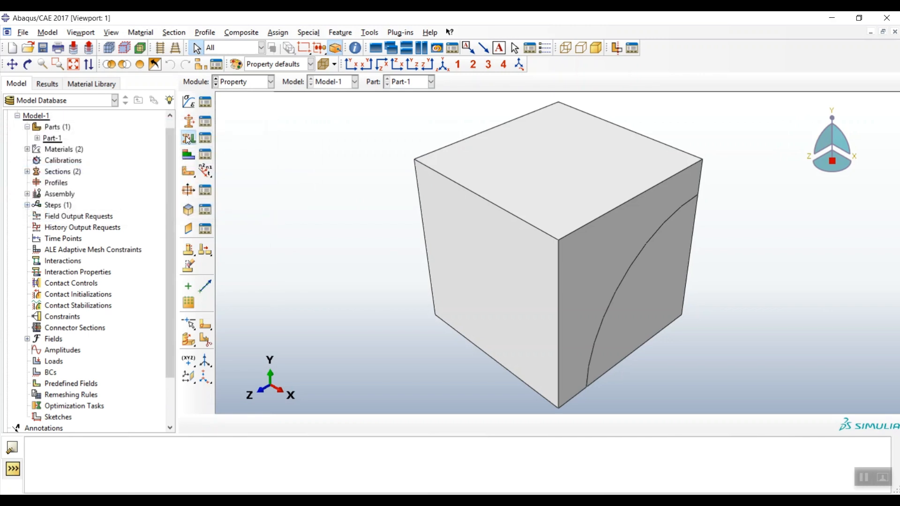
Assign the Matrix section to the cube's outer cell outside the arc, creating Set-1 for the region.
click(188, 139)
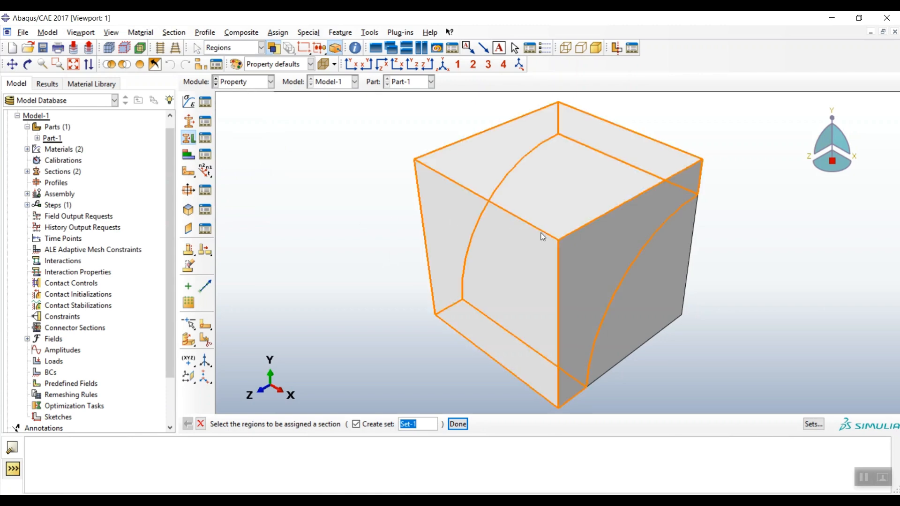
click(448, 181)
click(457, 425)
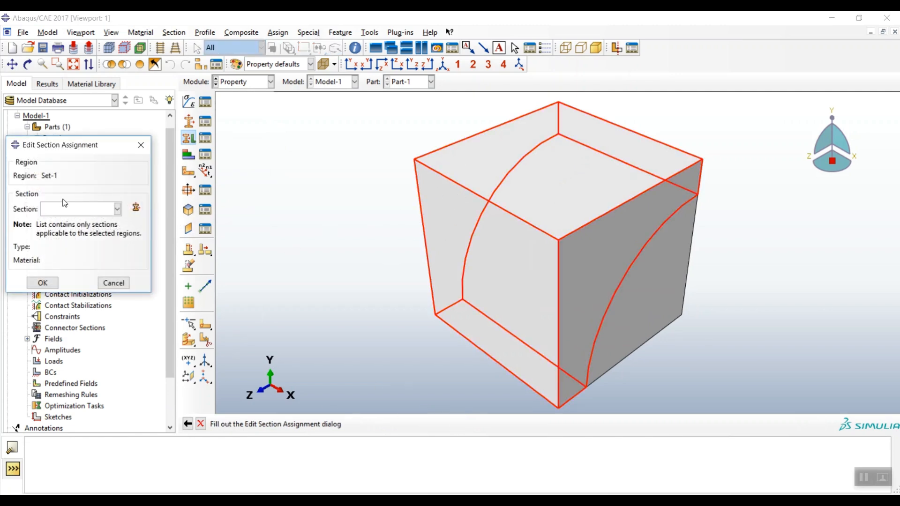
click(64, 213)
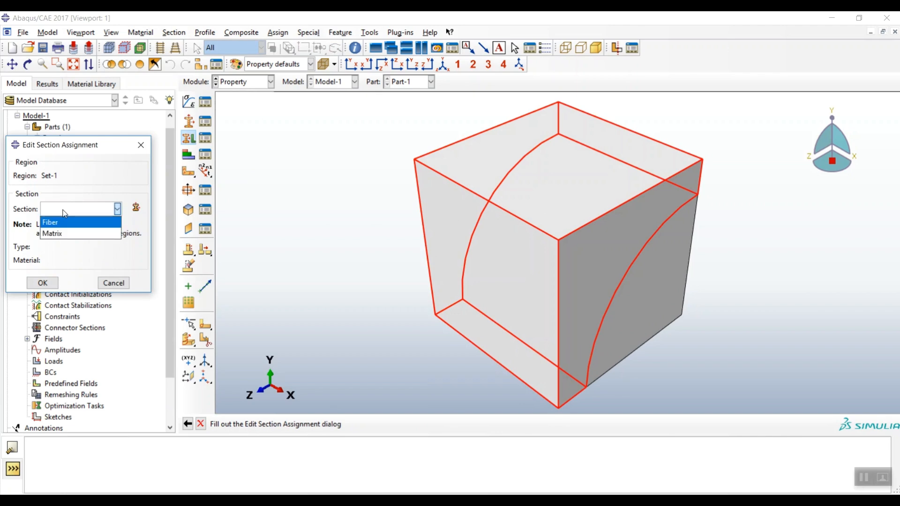
click(54, 233)
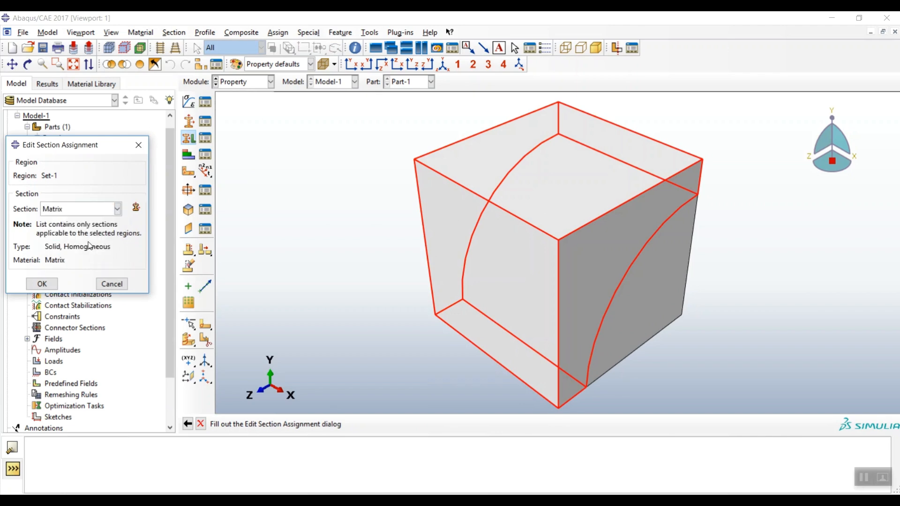
click(42, 284)
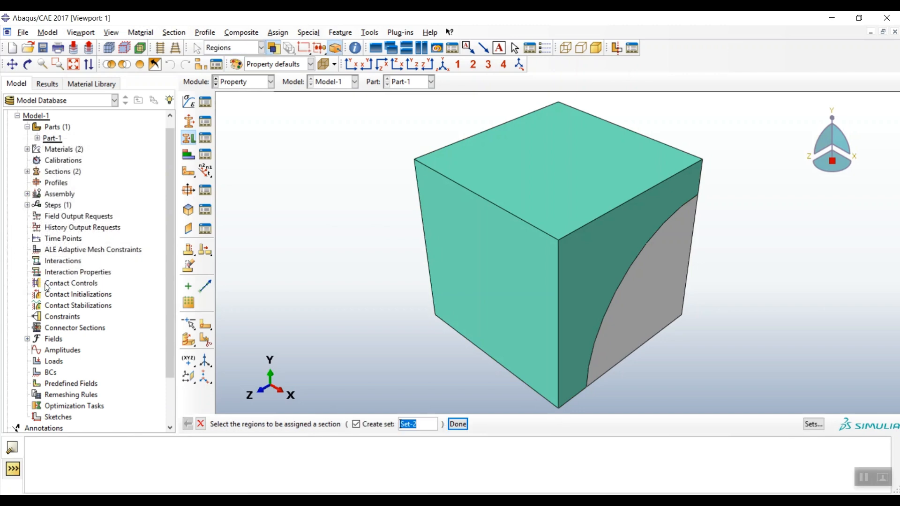
Assign the Fiber section to the quarter-cylinder cell inside the arc, creating Set-2 for the region.
click(647, 290)
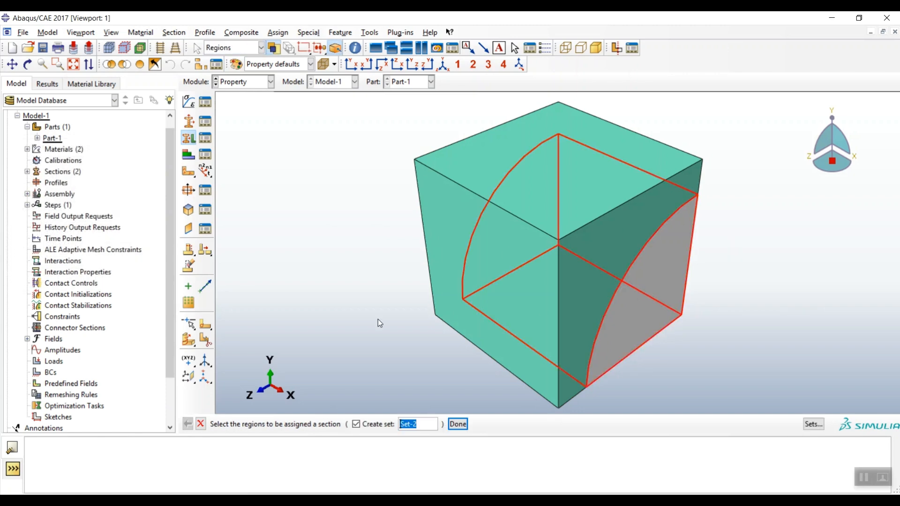
click(458, 424)
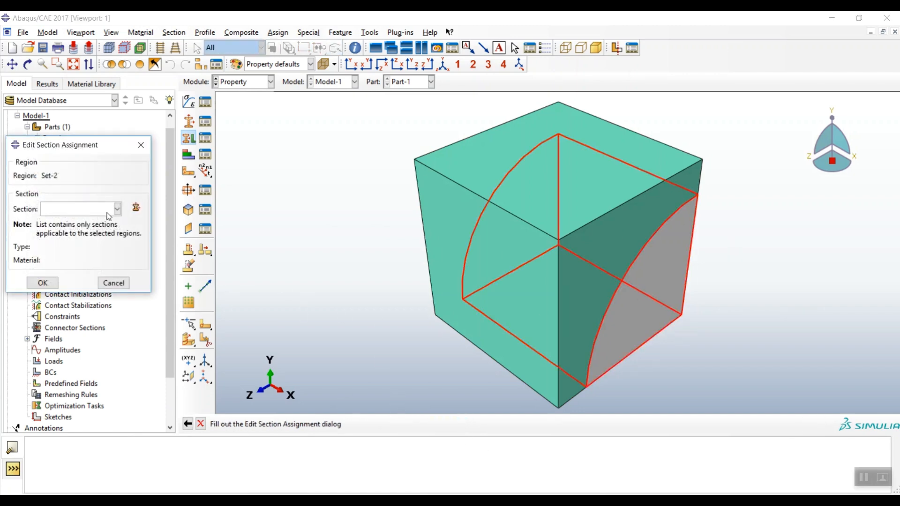
click(73, 210)
click(58, 220)
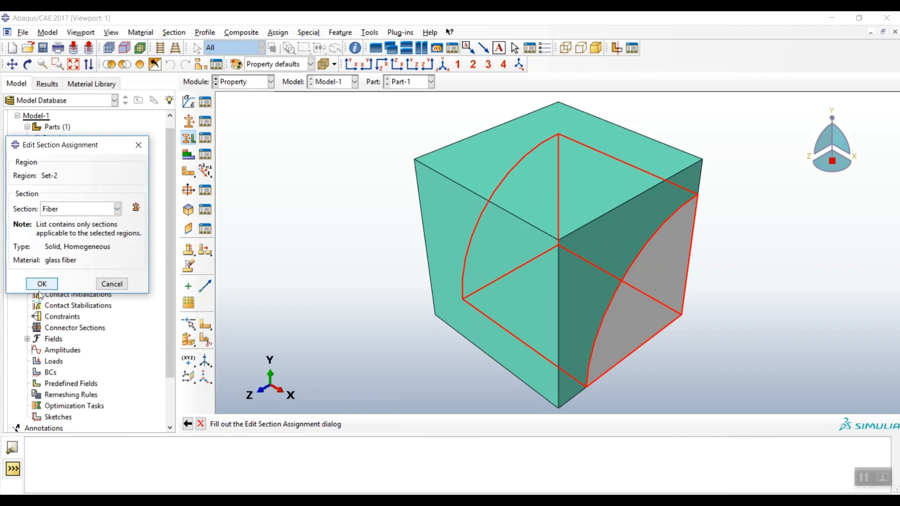
click(42, 284)
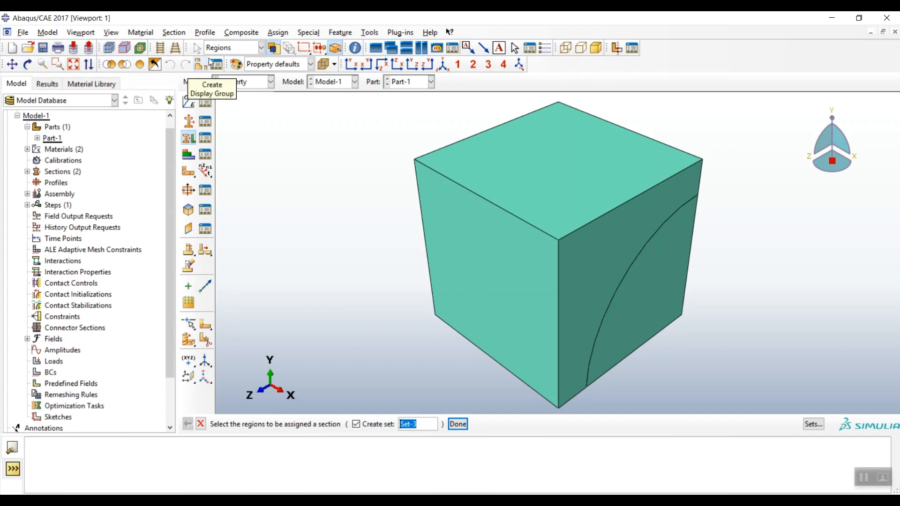
Color-code the model by Materials instead of property defaults.
click(237, 66)
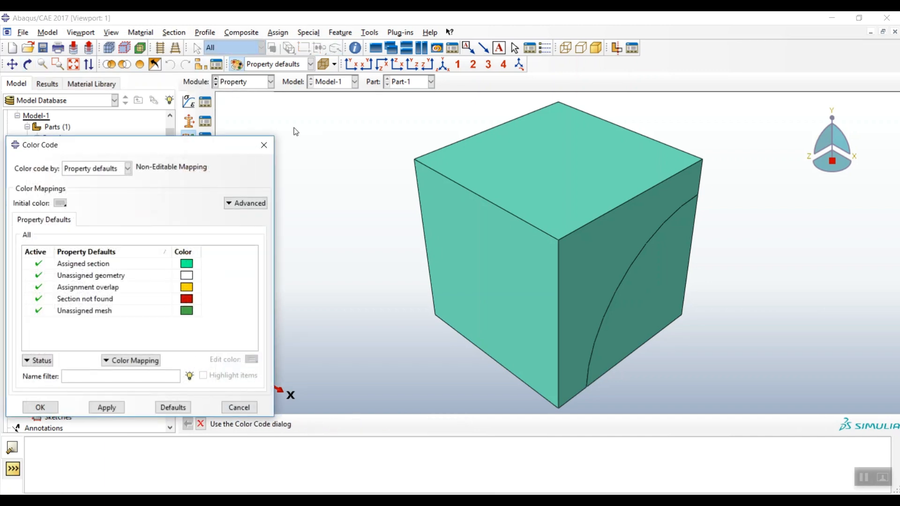
drag(173, 149, 329, 102)
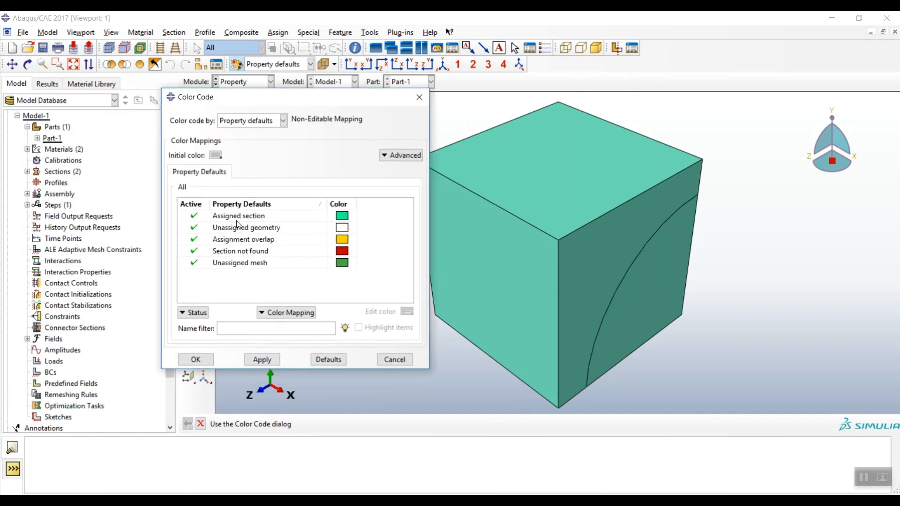
click(251, 123)
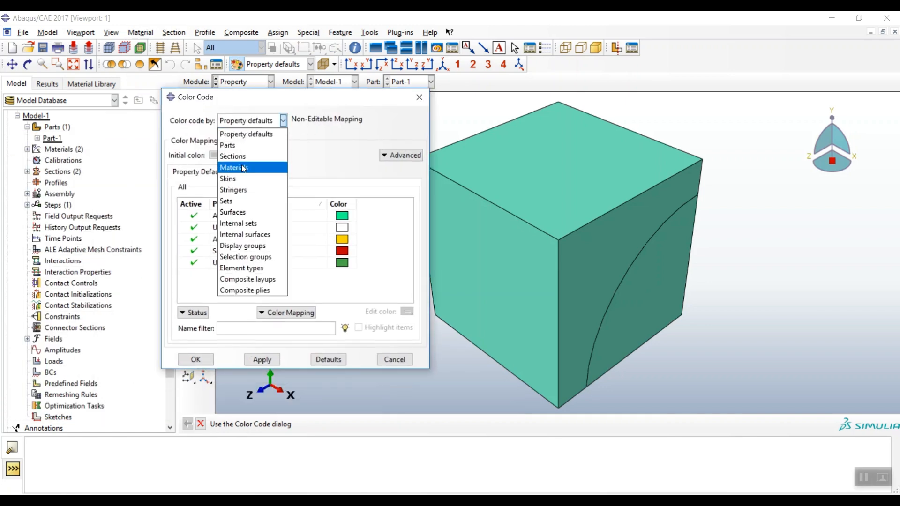
click(234, 167)
click(196, 360)
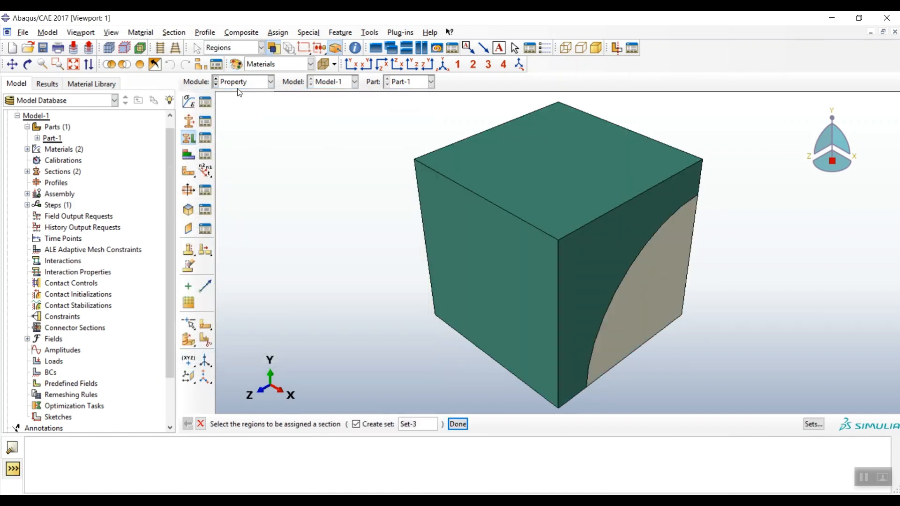
Create a dependent instance of Part-1 in the assembly.
click(251, 83)
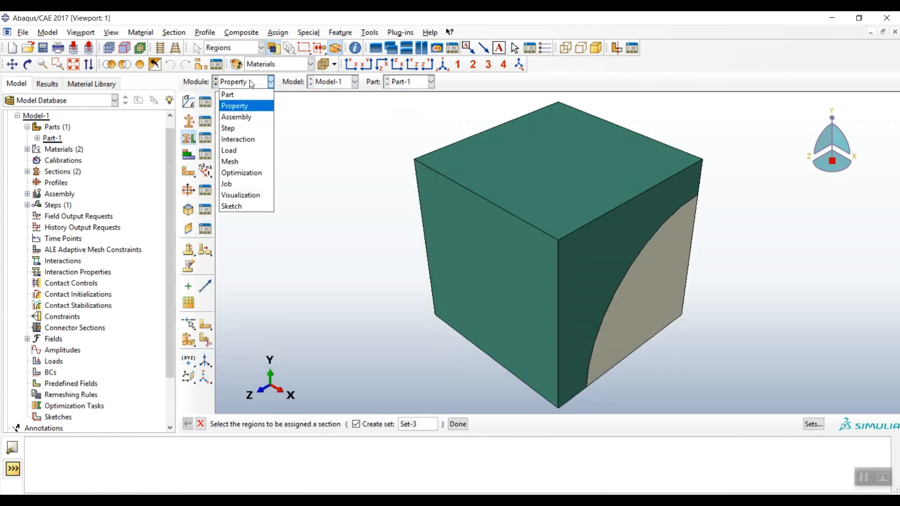
click(237, 117)
click(189, 102)
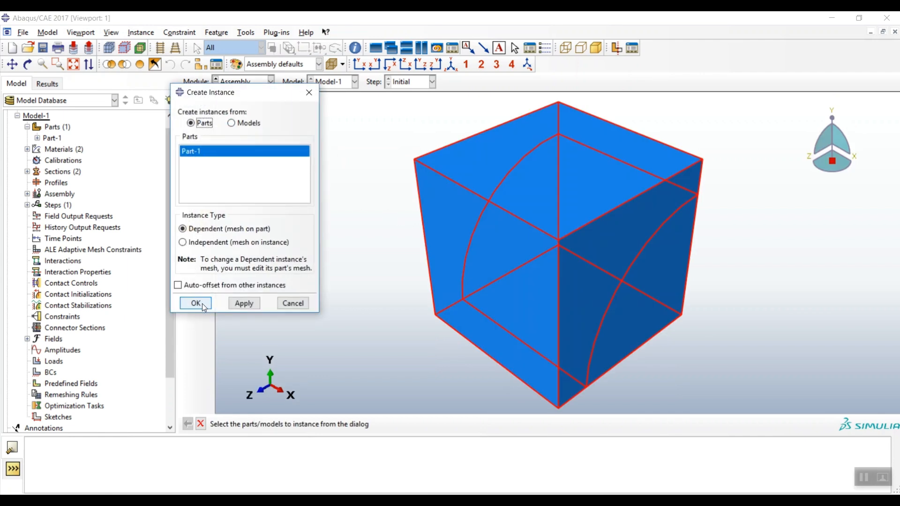
drag(248, 96, 302, 123)
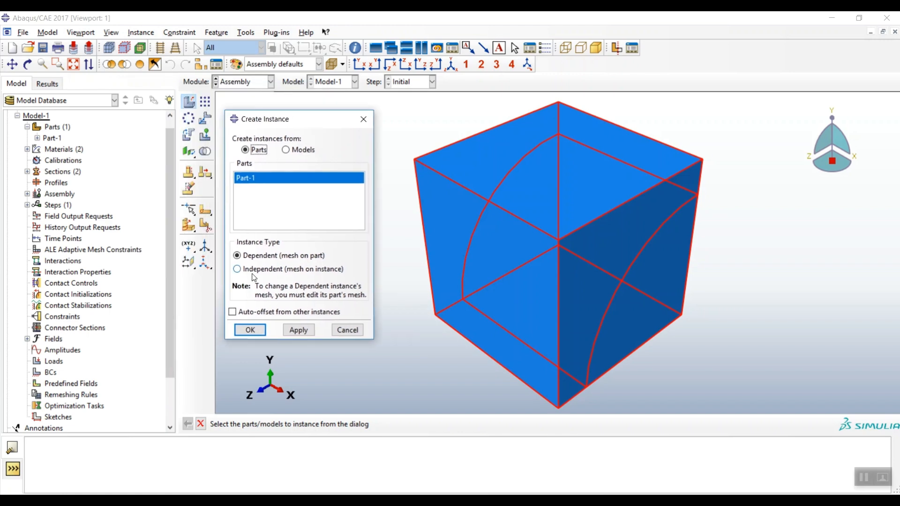
click(249, 330)
Create a Static, General step named Step-1 after Initial, with automatic incrementation and an initial increment size of 0.1.
click(239, 82)
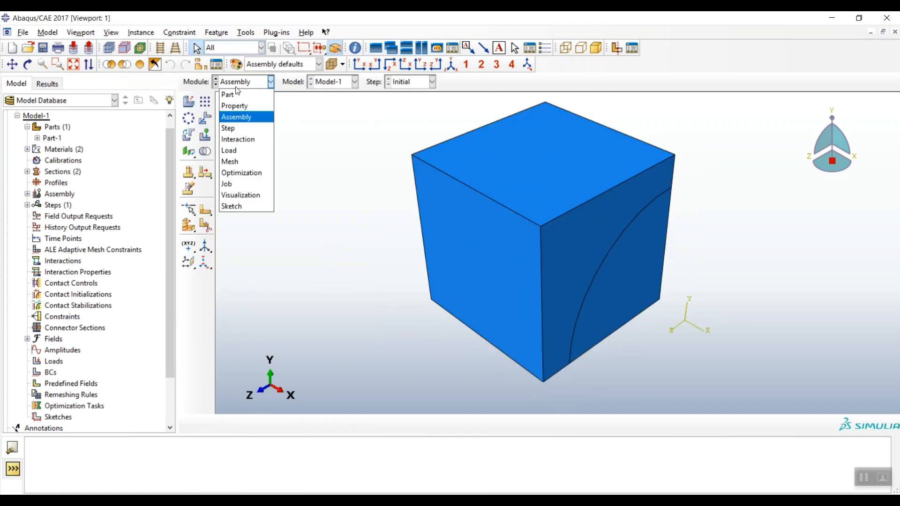
click(244, 129)
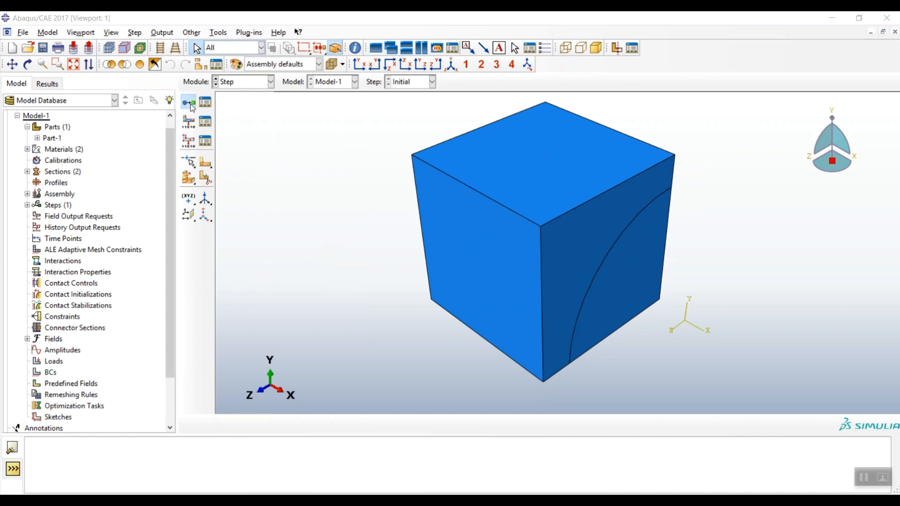
click(190, 103)
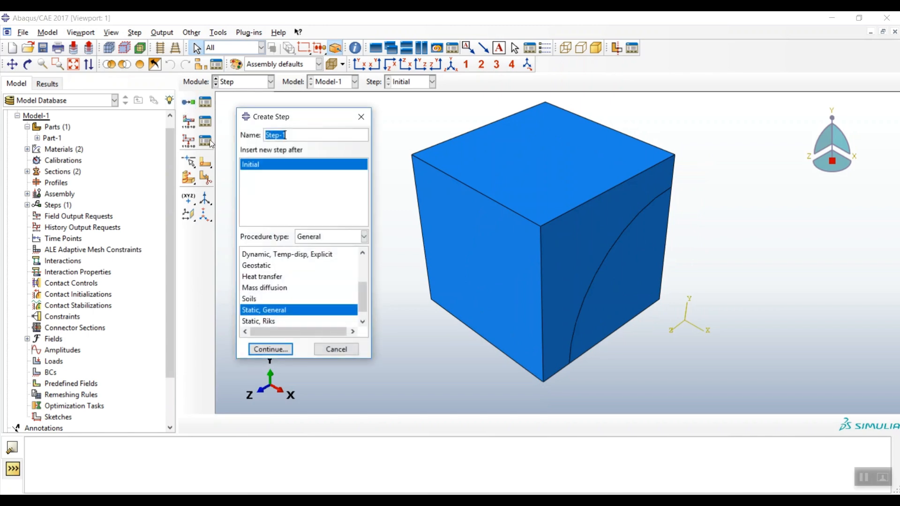
click(271, 349)
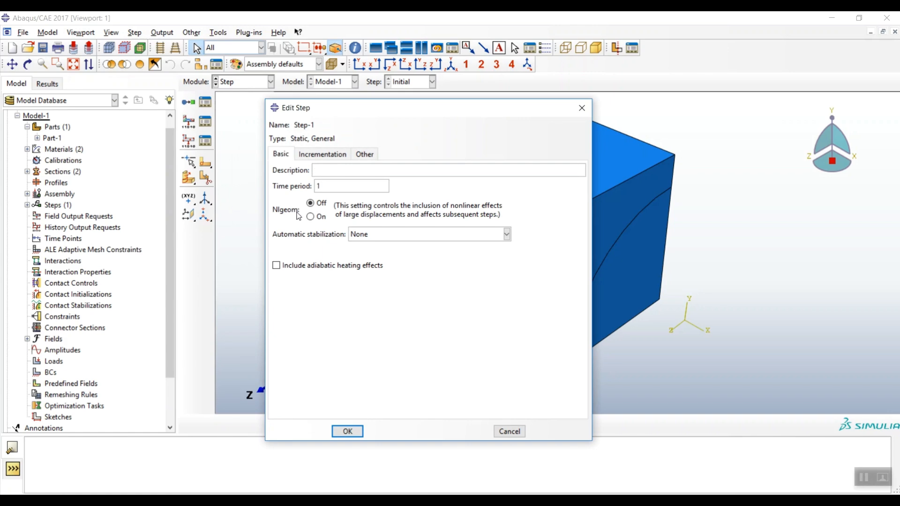
click(322, 155)
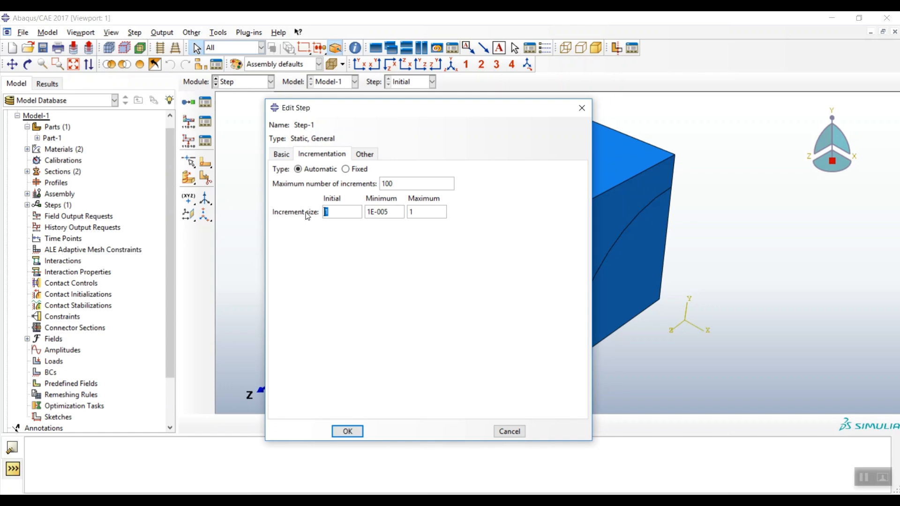
text(0.1)
click(282, 156)
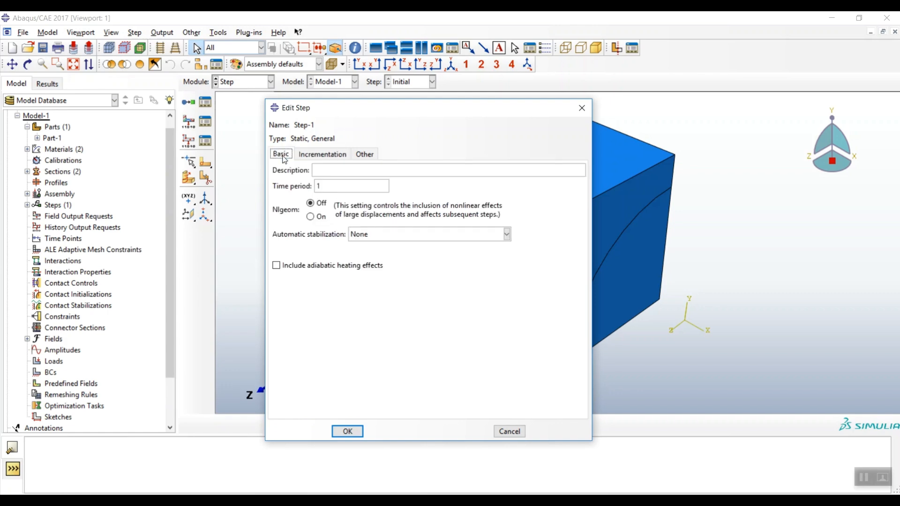
click(313, 157)
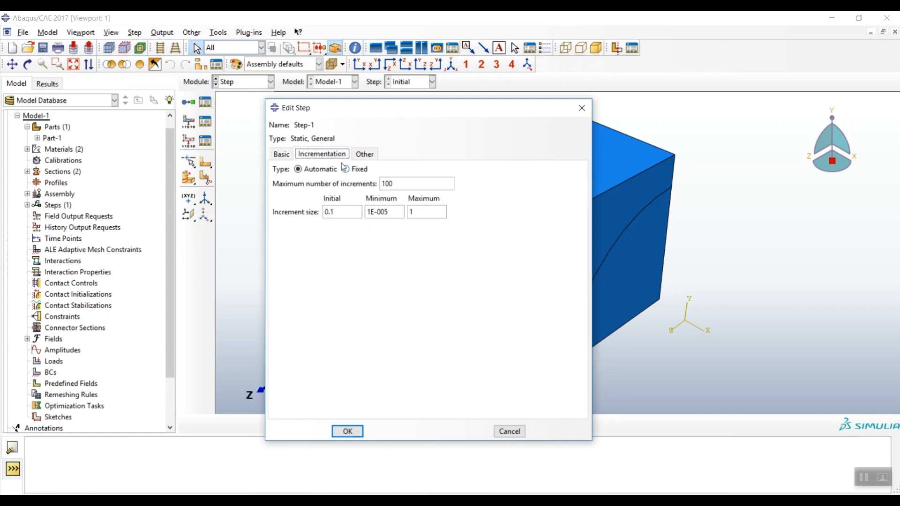
click(347, 433)
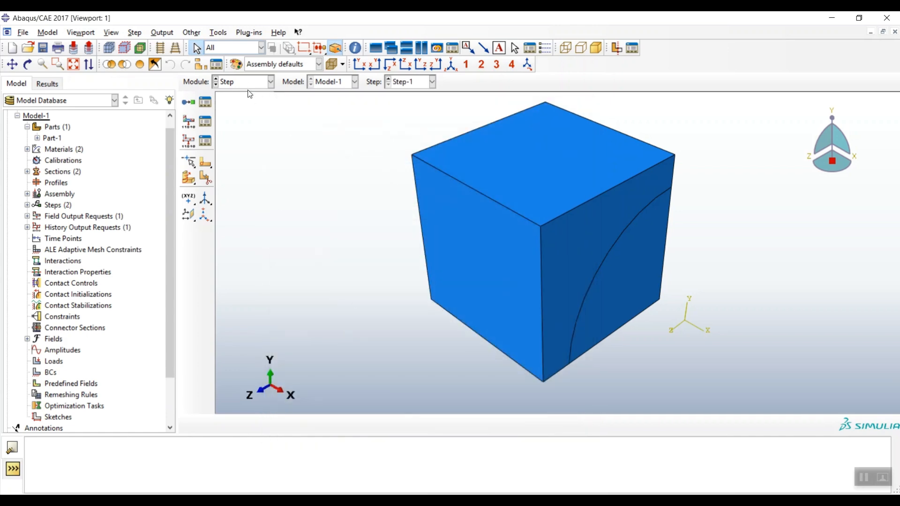
Start a mechanical Symmetry/Antisymmetry/Encastre boundary condition named BC-1 in Step-1.
click(250, 84)
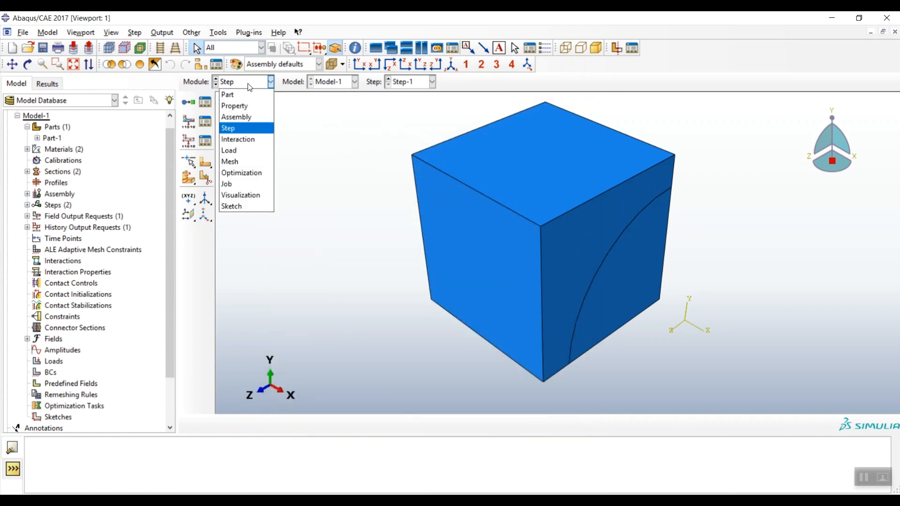
click(251, 150)
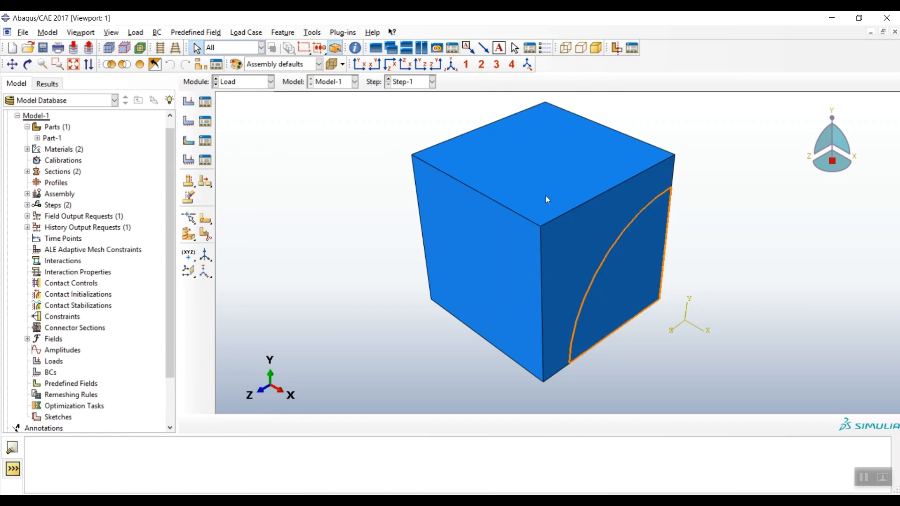
click(188, 123)
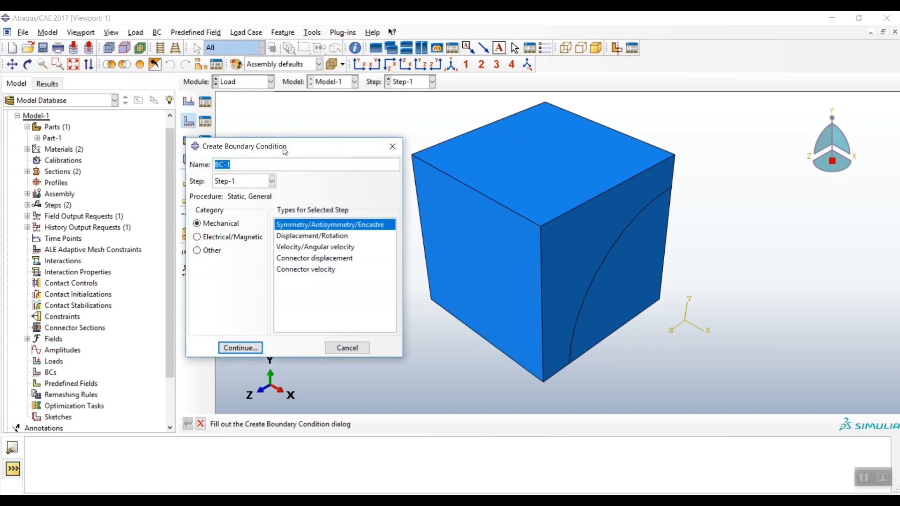
drag(237, 143, 220, 134)
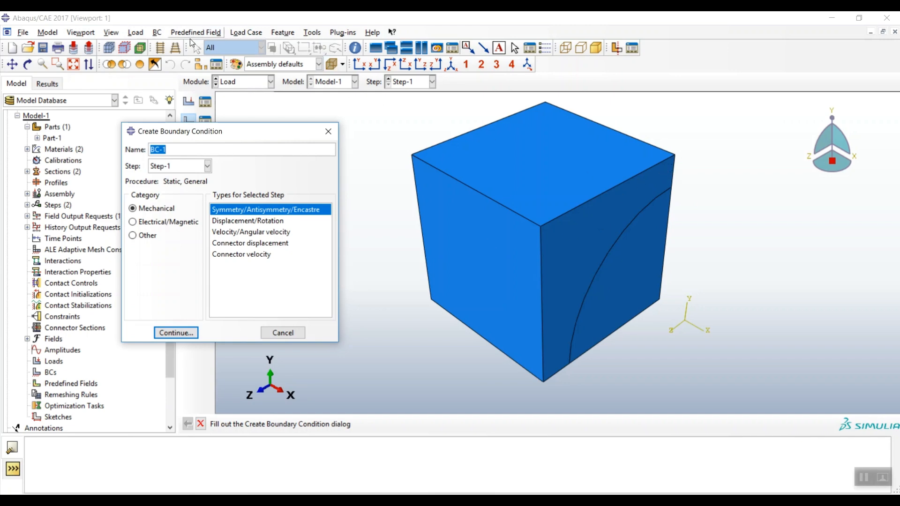
drag(295, 132, 231, 126)
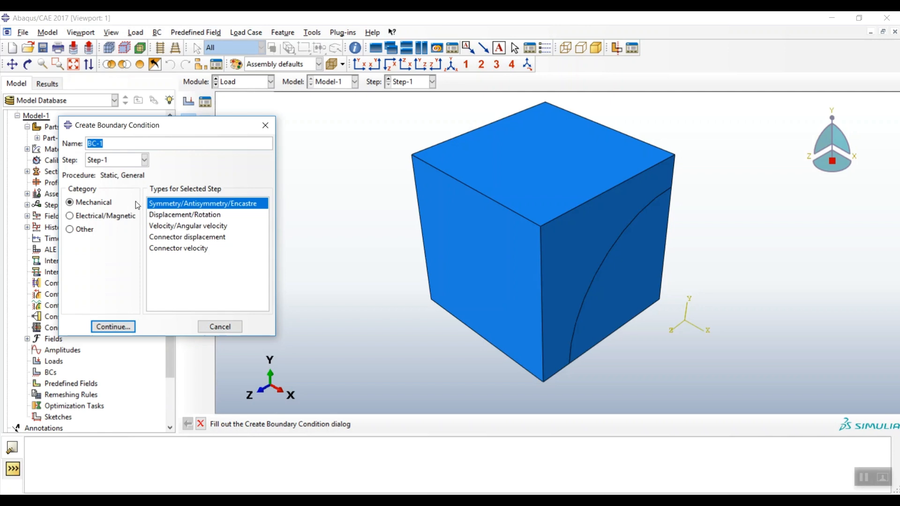
click(216, 205)
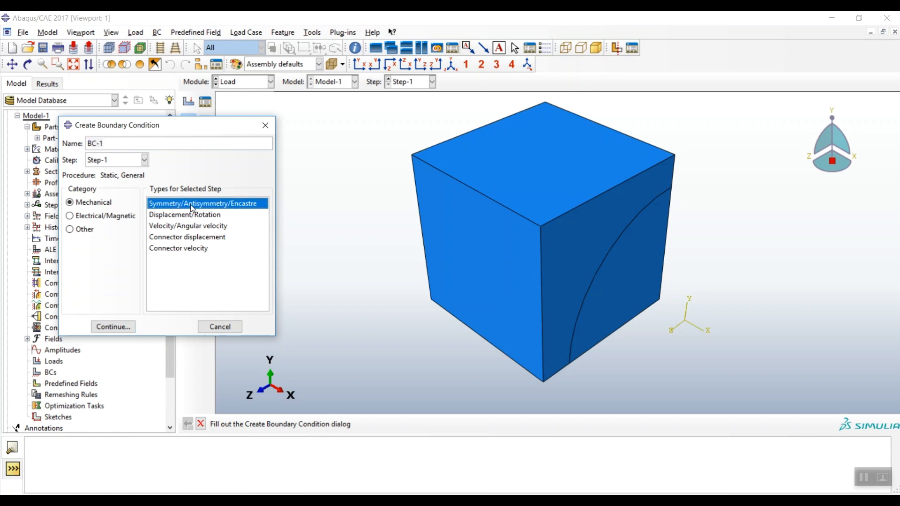
double_click(192, 205)
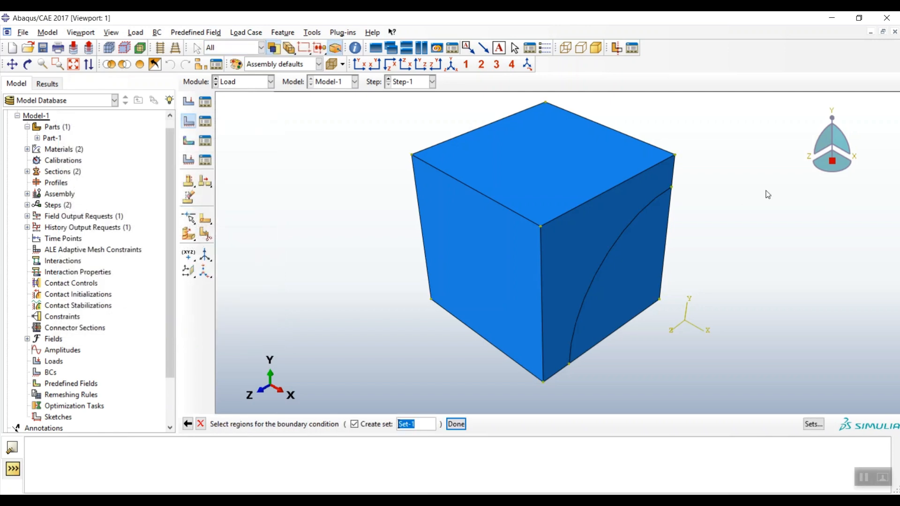
Apply the ZSYMM condition (U3 = UR1 = UR2 = 0) to both back faces of the cube, using Set-1 for the region.
click(27, 64)
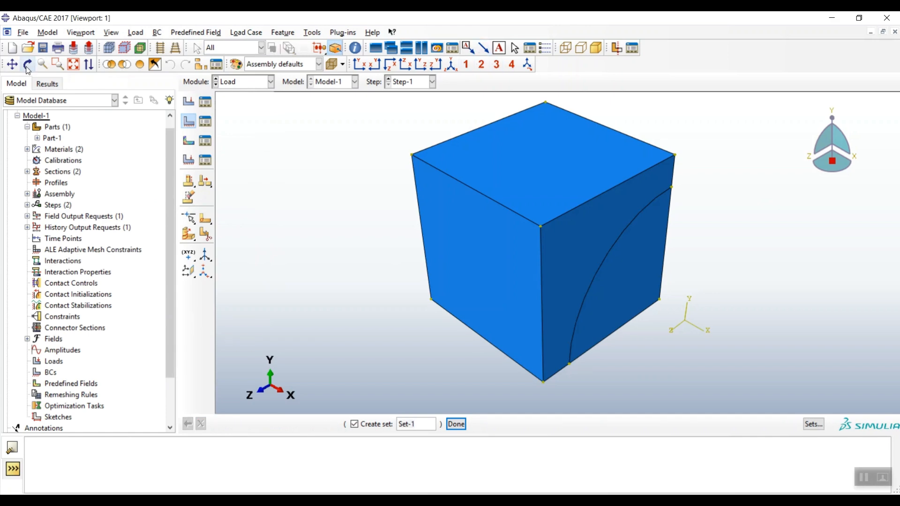
drag(559, 291, 395, 233)
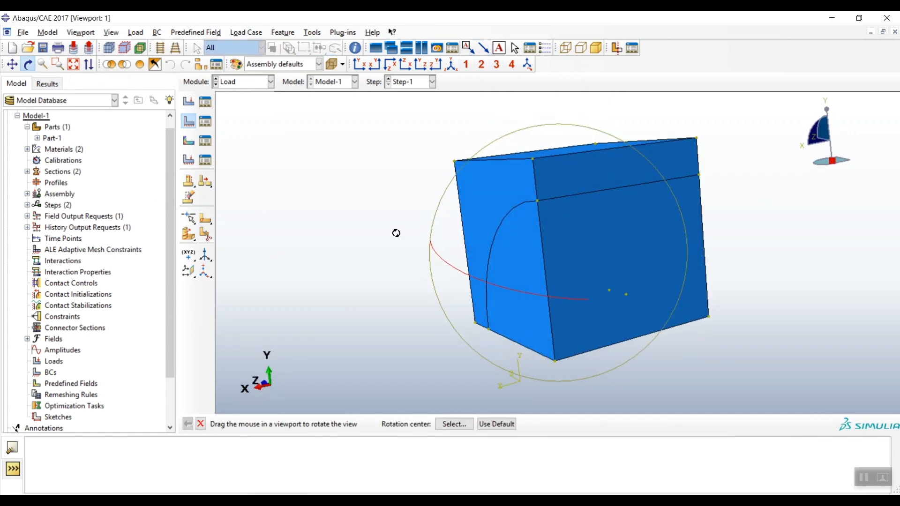
key(Escape)
click(614, 242)
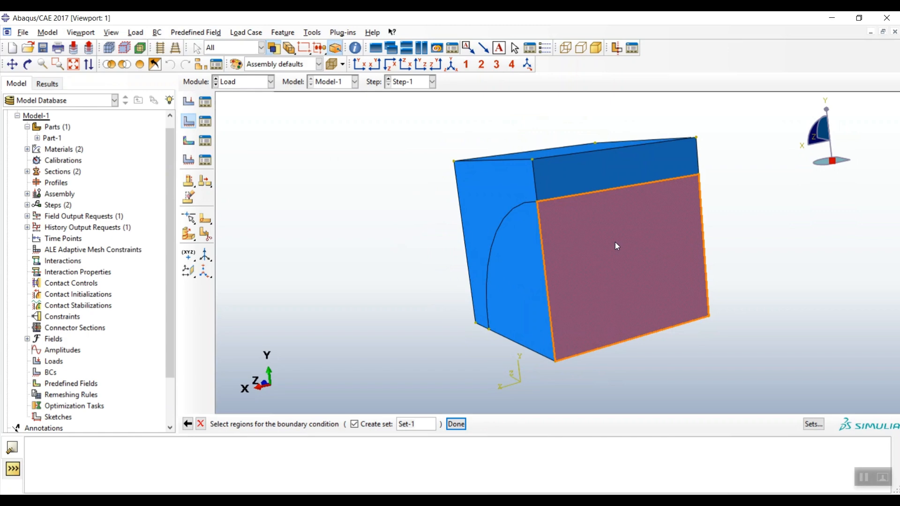
shift+click(614, 176)
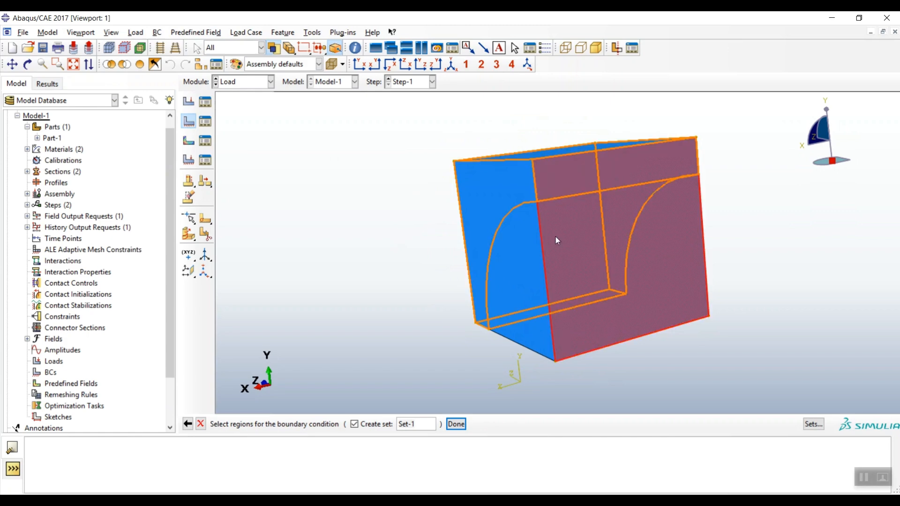
middle_click(350, 263)
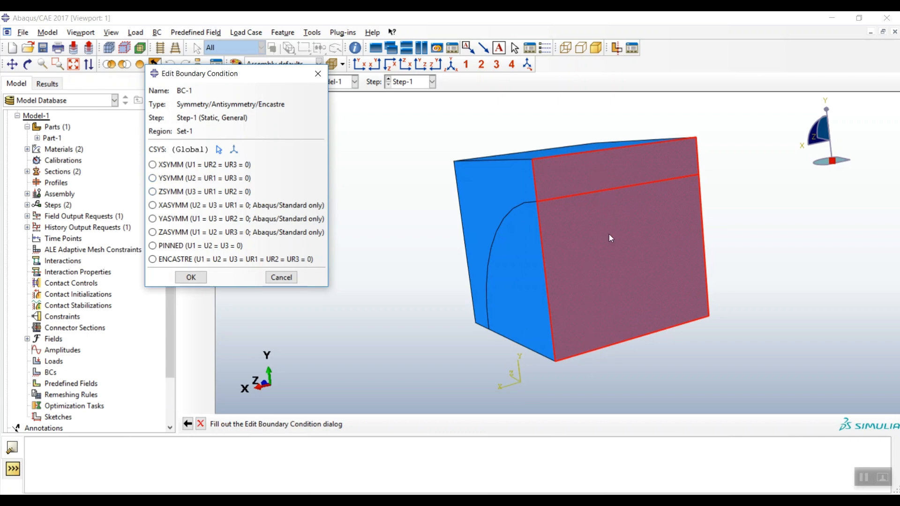
click(168, 192)
click(190, 276)
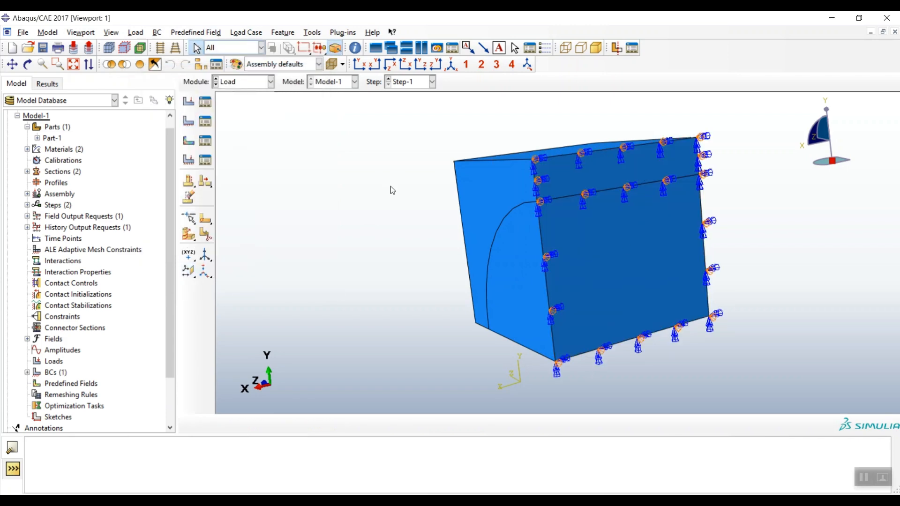
Start a mechanical Symmetry/Antisymmetry/Encastre boundary condition in Step-1 and select both underside faces of the cube (negative-Y side) as its region.
click(28, 65)
drag(506, 305, 613, 195)
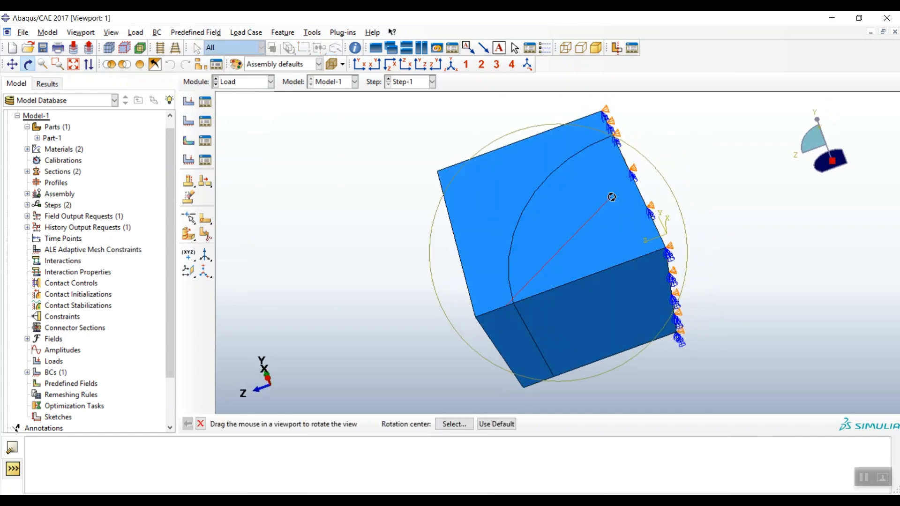
key(Escape)
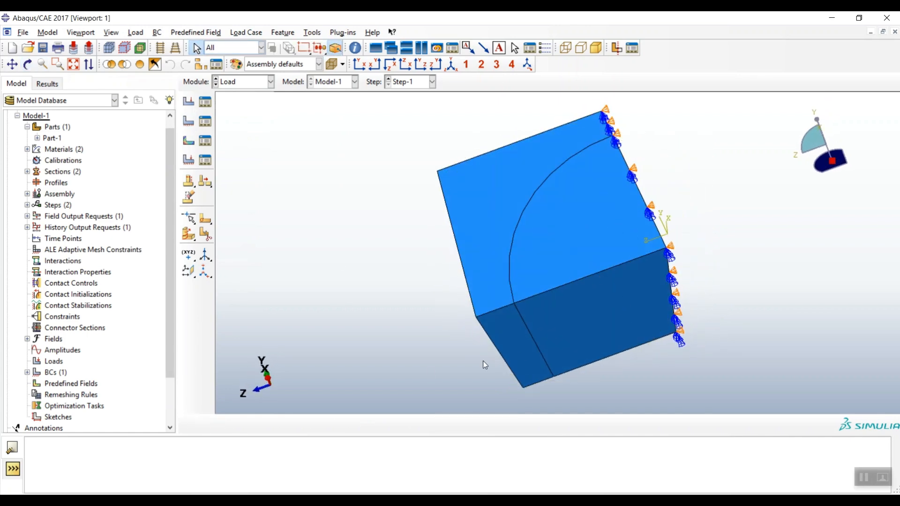
click(188, 123)
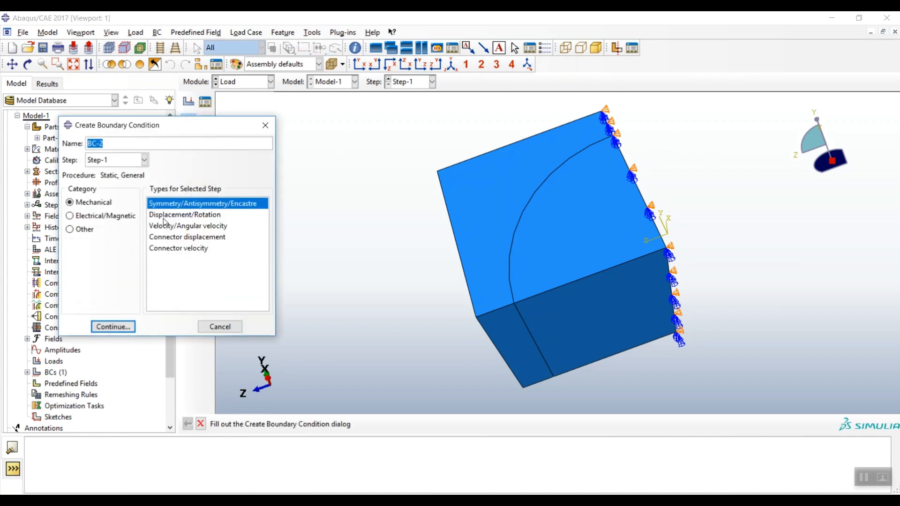
click(113, 327)
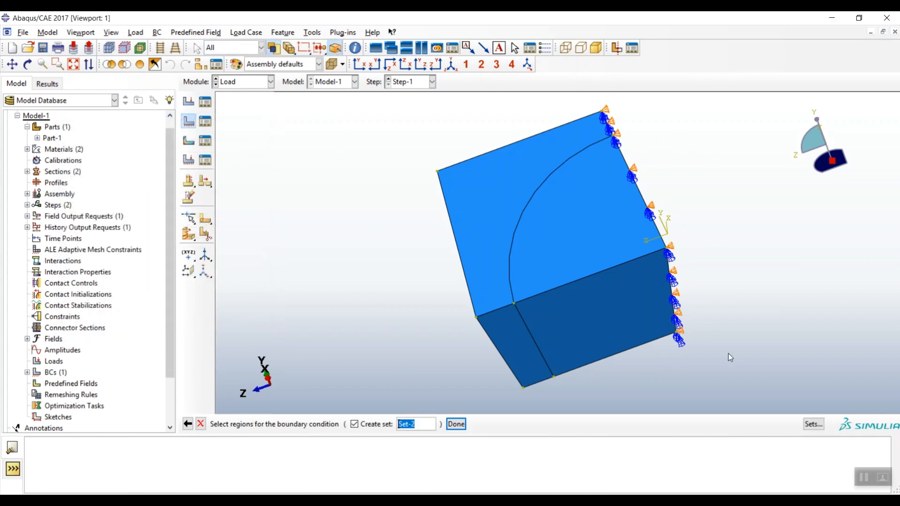
click(597, 313)
shift+click(508, 345)
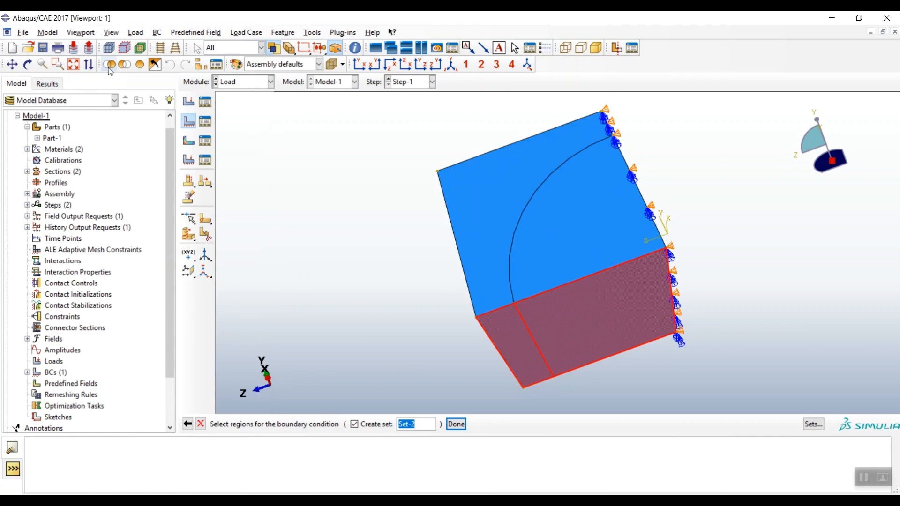
Apply the YSYMM condition (U2 = UR1 = UR3 = 0) to the two selected underside faces.
click(27, 65)
drag(527, 284, 582, 315)
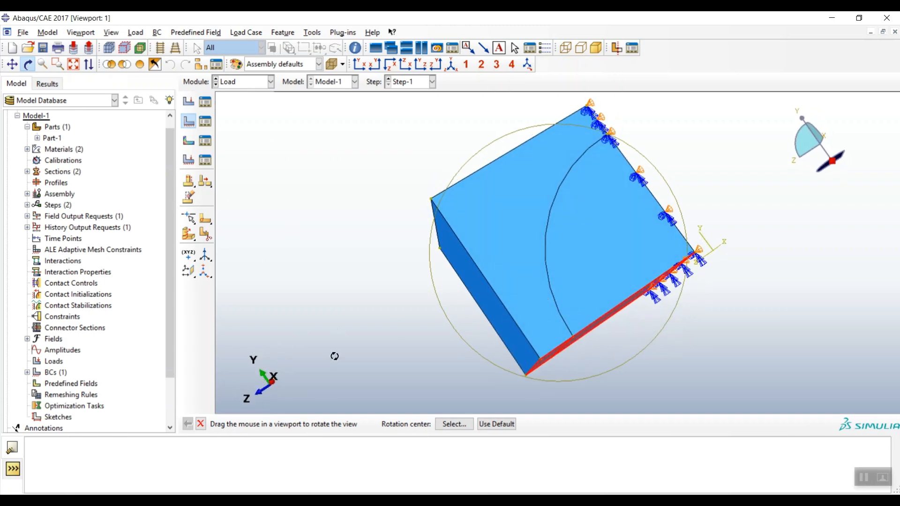
middle_click(585, 320)
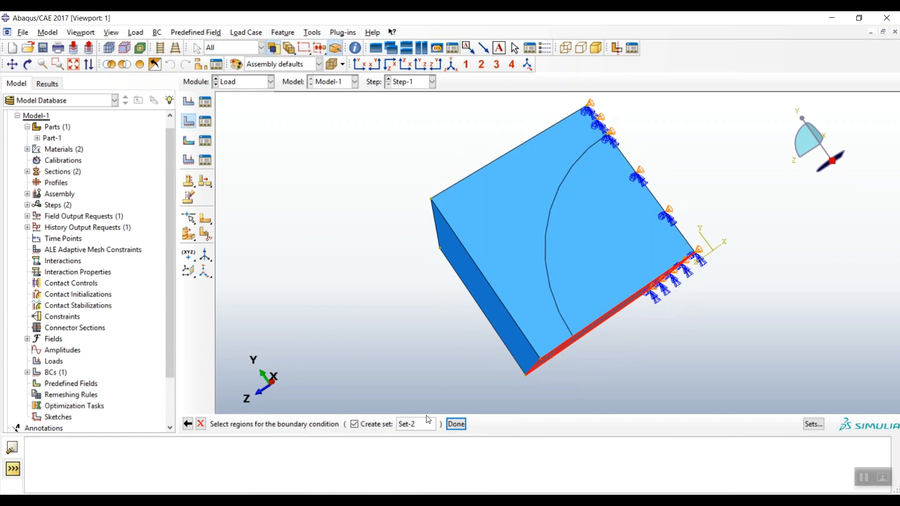
middle_click(620, 317)
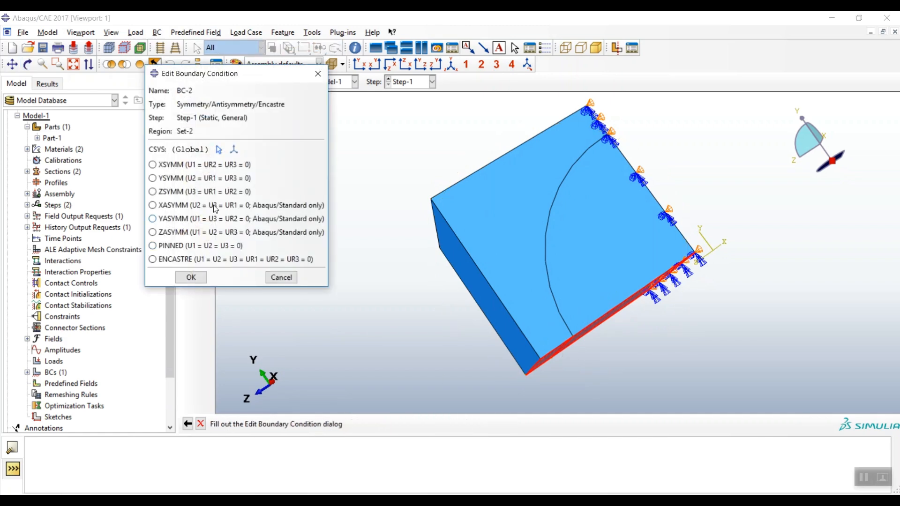
click(181, 179)
click(198, 277)
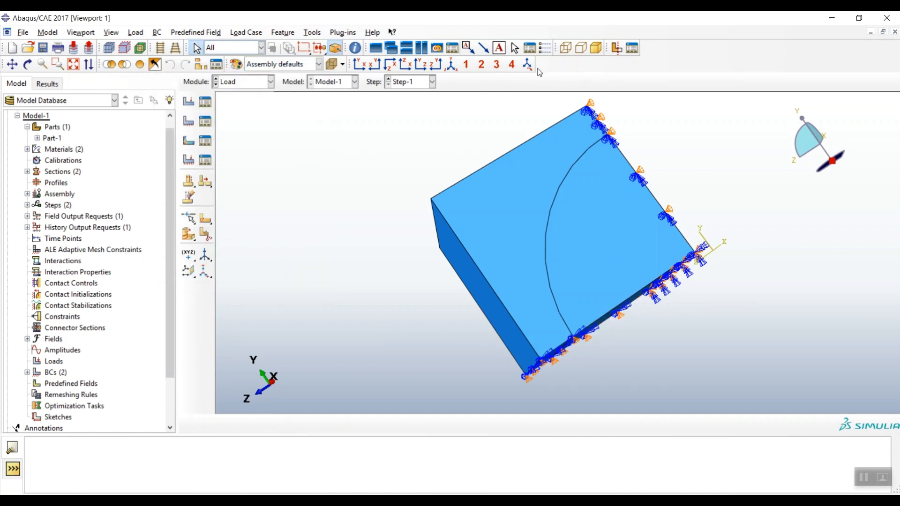
Create an ENCASTRE boundary condition in Step-1 on the negative-X face's corner vertex where the two symmetry planes meet.
click(451, 64)
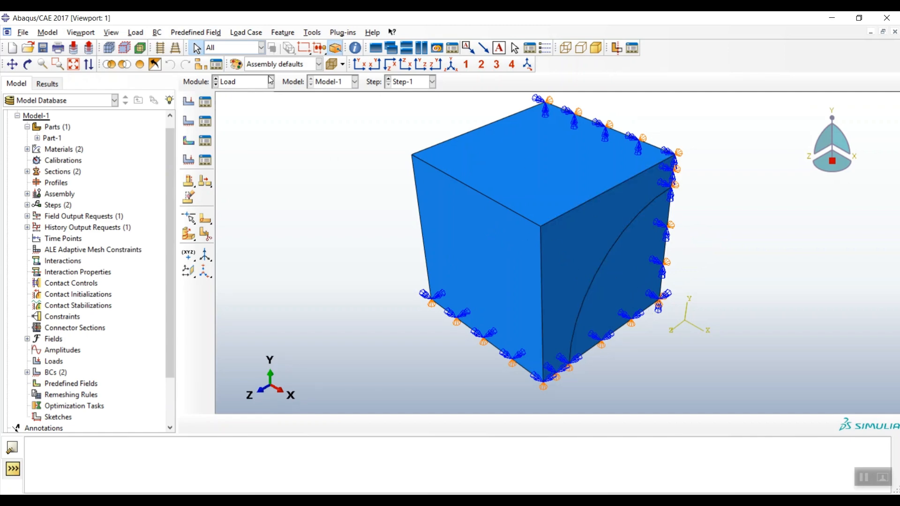
click(28, 64)
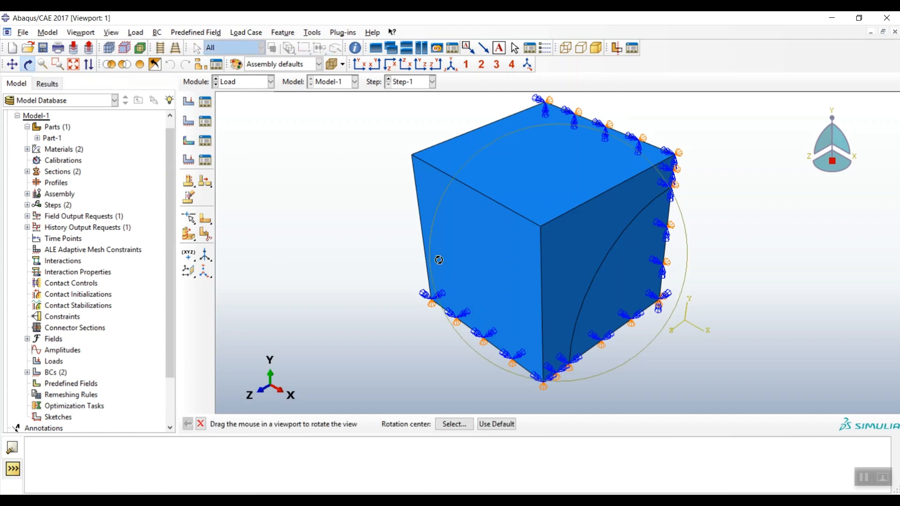
drag(519, 279, 672, 291)
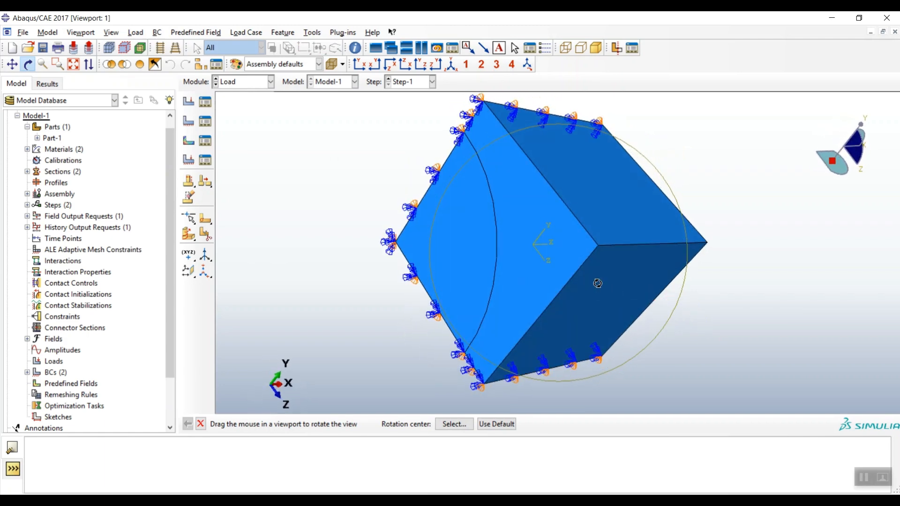
middle_click(588, 279)
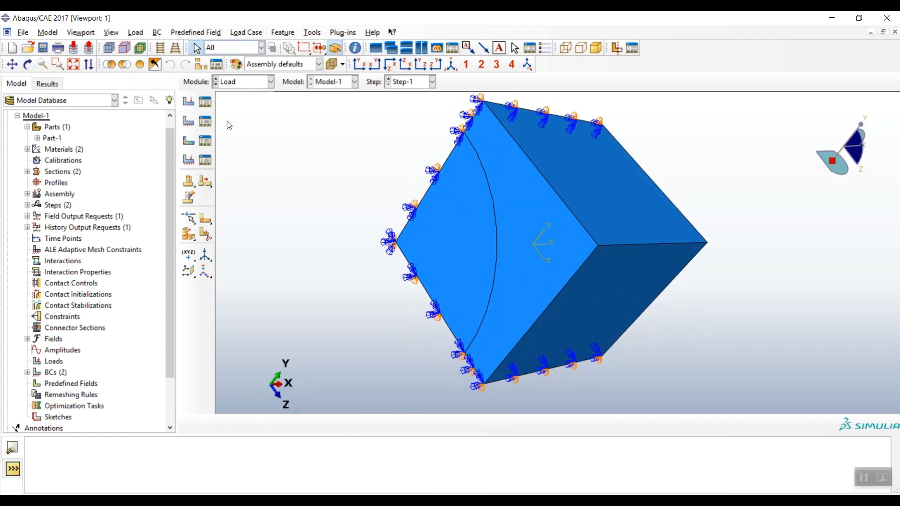
click(188, 122)
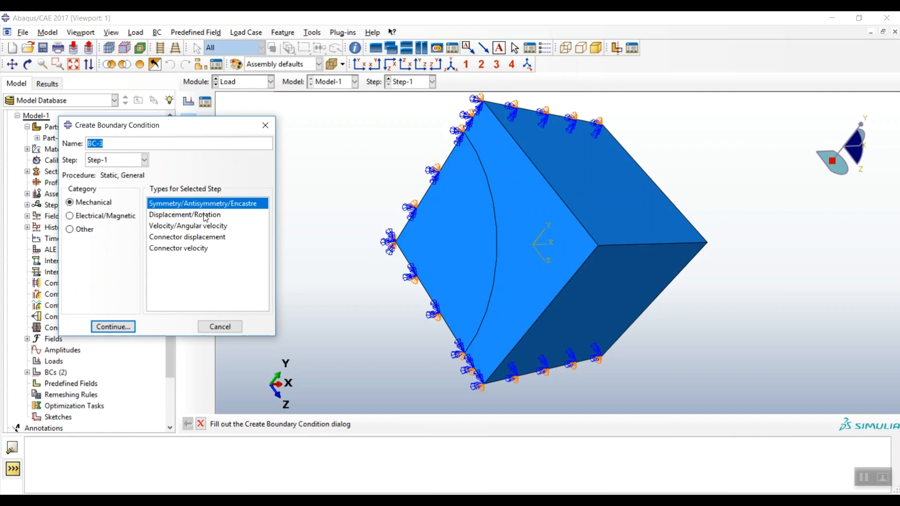
click(112, 327)
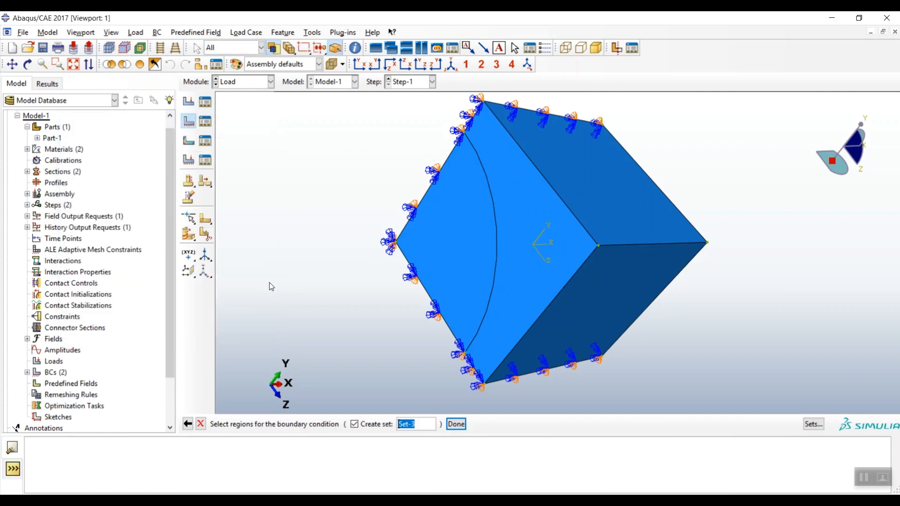
click(395, 243)
click(456, 425)
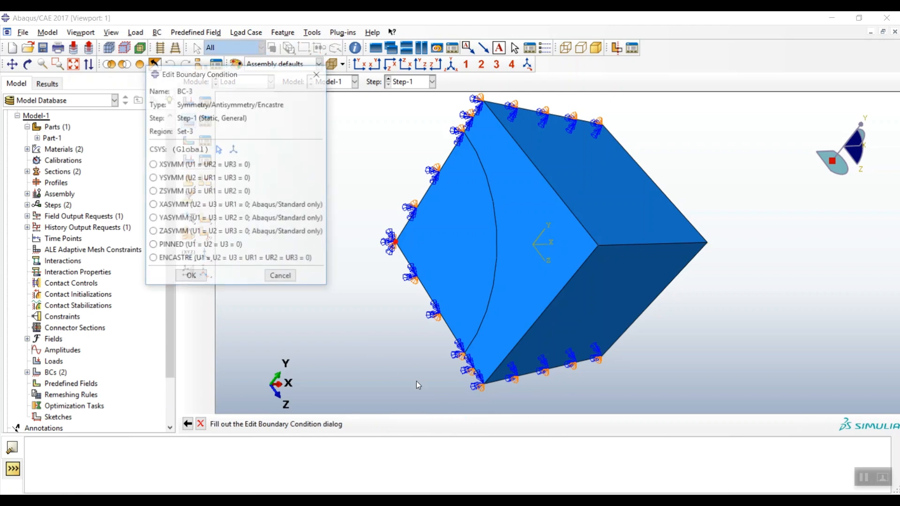
click(171, 259)
click(189, 277)
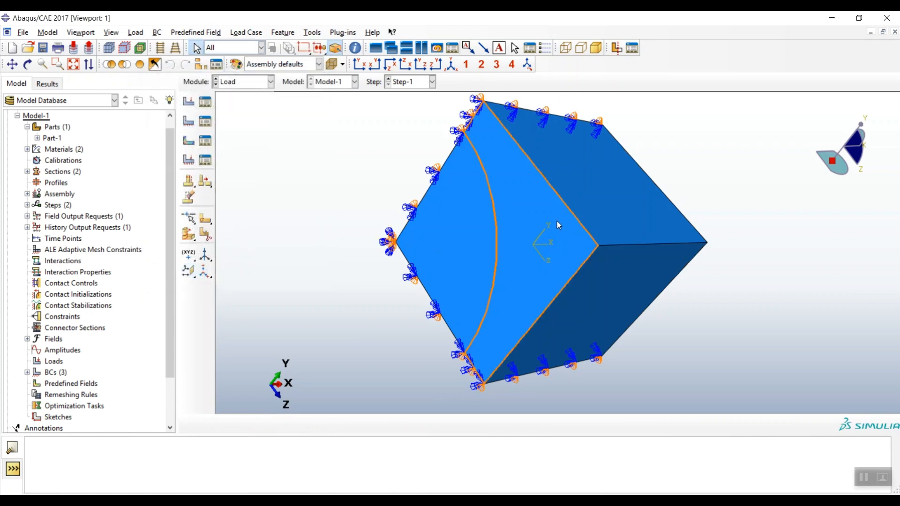
Start a mechanical Displacement/Rotation boundary condition in Step-1 for the cube's negative-X side.
click(521, 190)
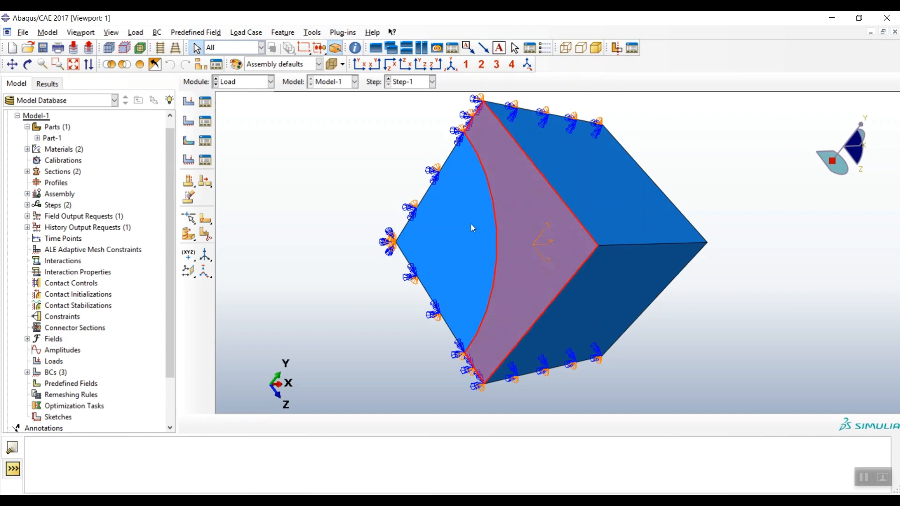
shift+click(471, 226)
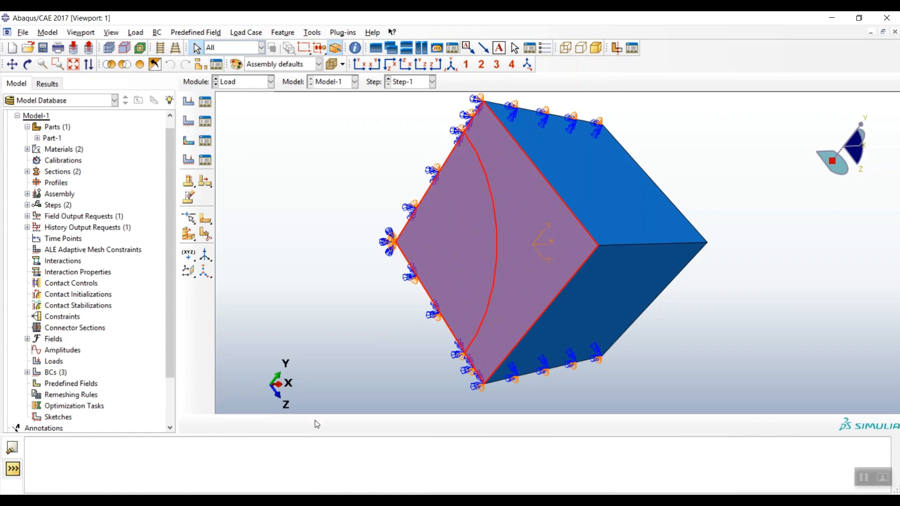
click(188, 121)
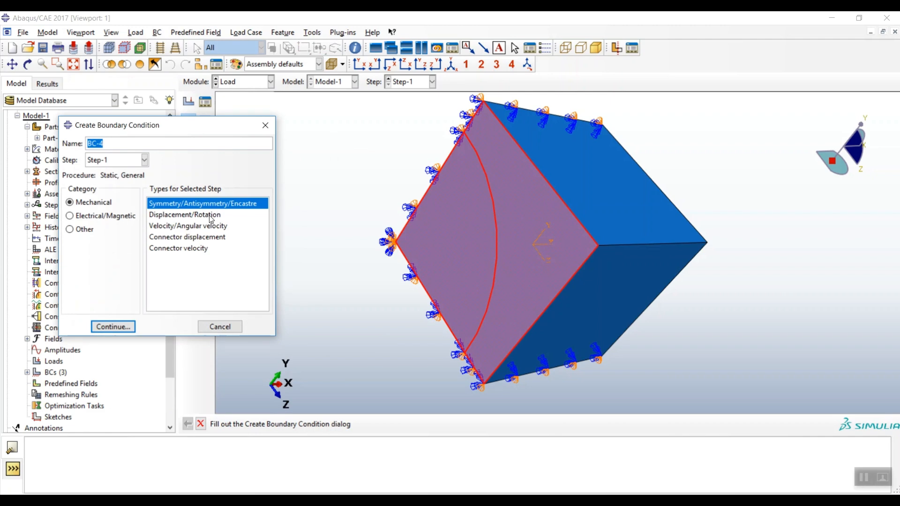
click(209, 215)
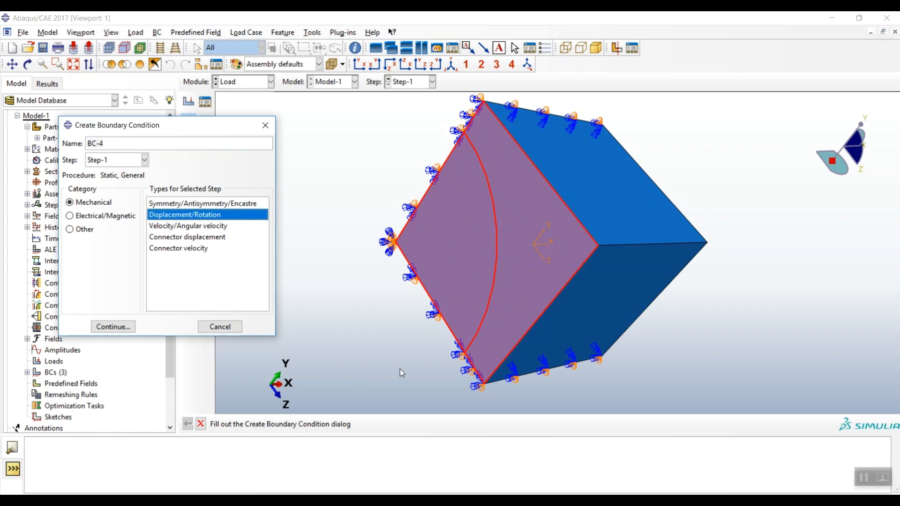
click(113, 327)
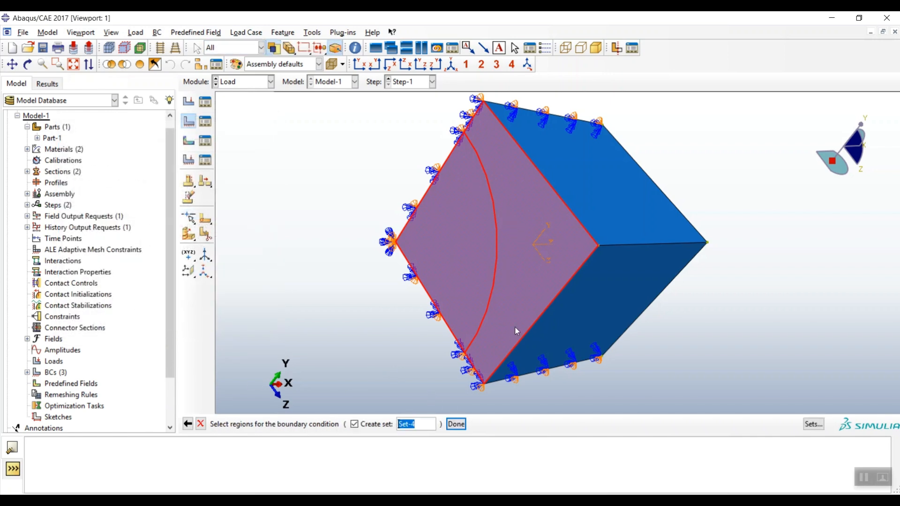
Select both the fiber and matrix faces on the negative-X side as the region and fix U1 at 0 with uniform distribution.
click(538, 252)
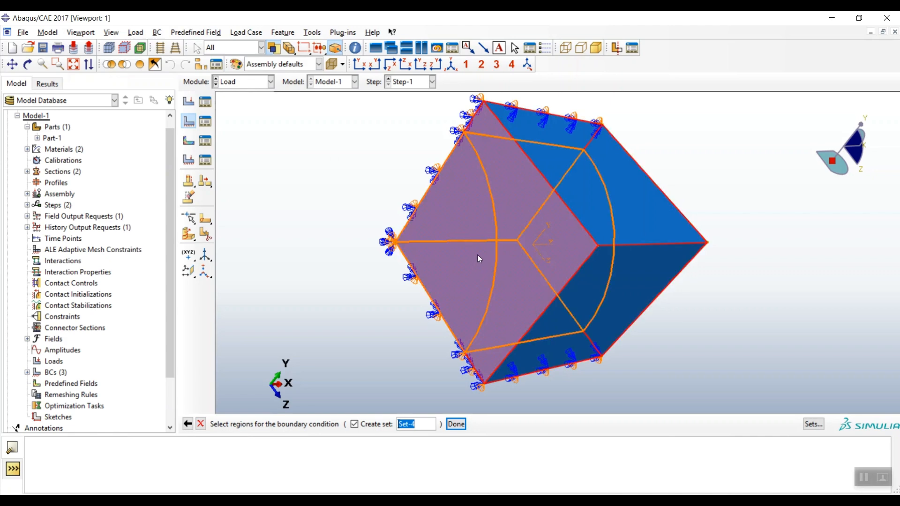
shift+click(474, 249)
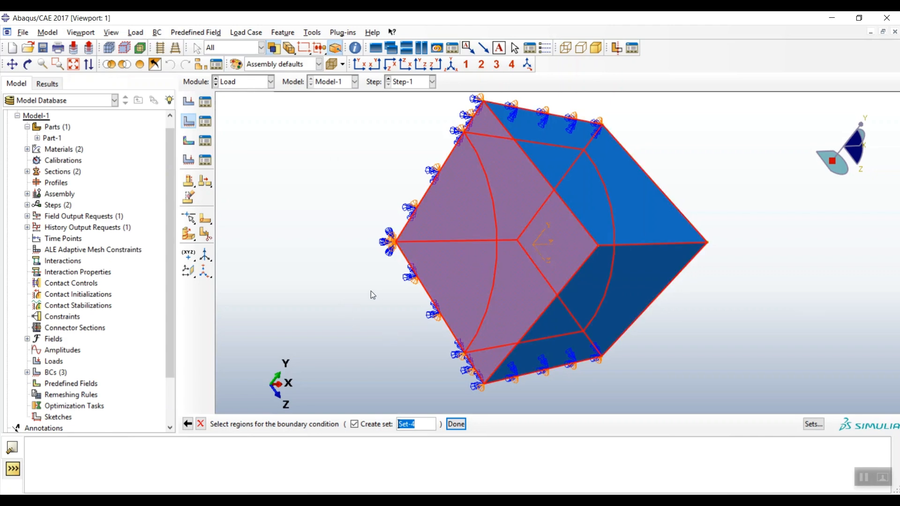
click(359, 288)
click(538, 228)
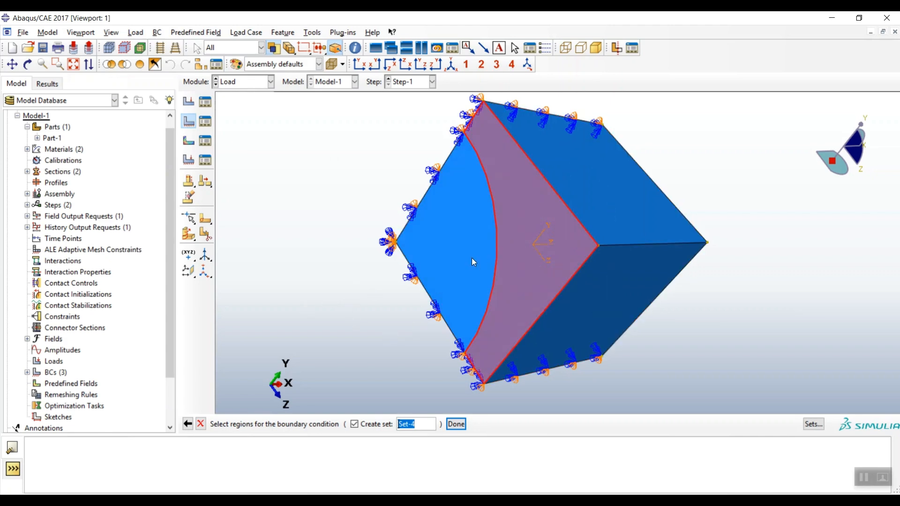
click(470, 257)
shift+click(535, 213)
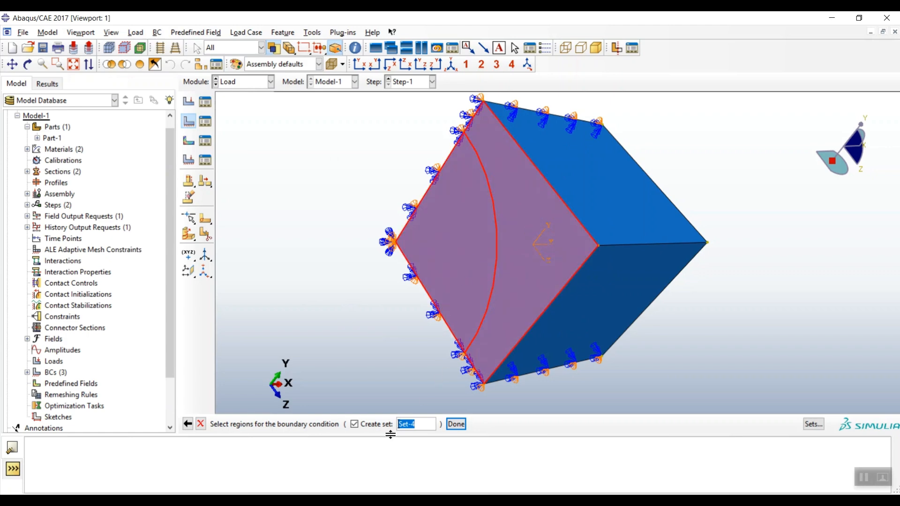
click(455, 423)
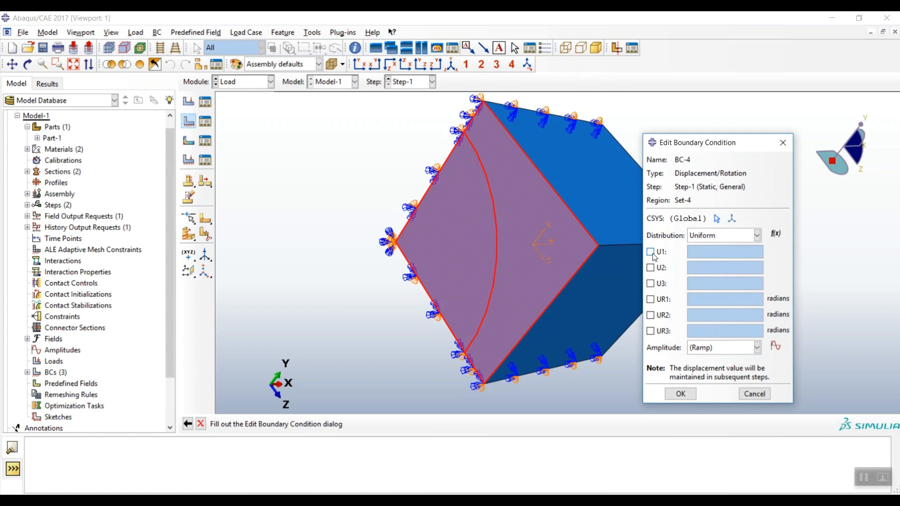
click(651, 253)
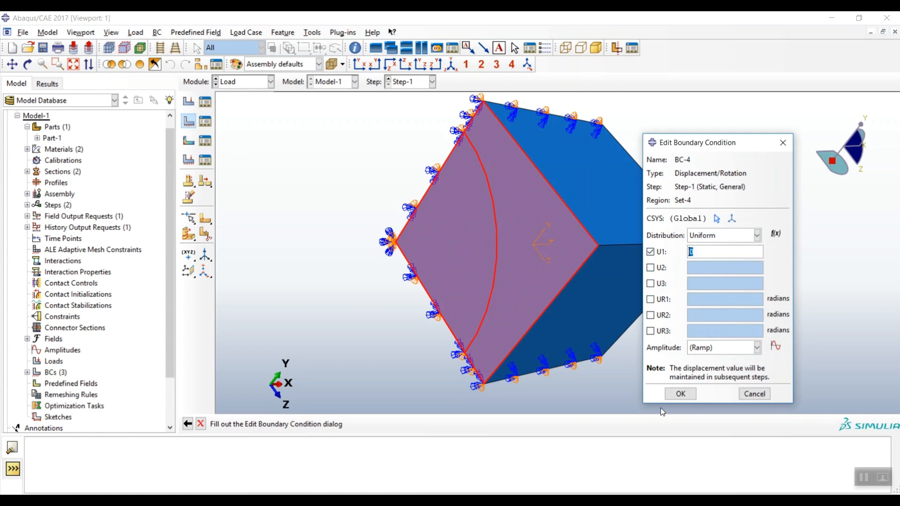
click(681, 393)
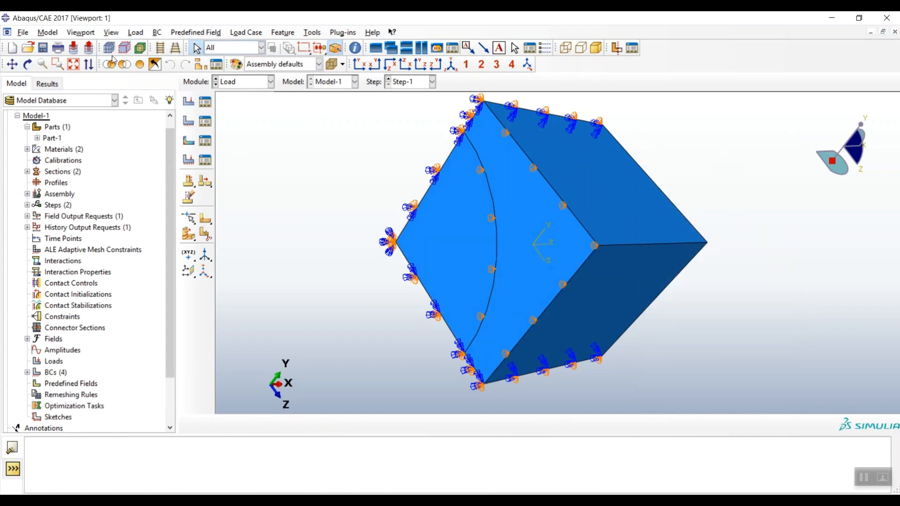
Create a Displacement/Rotation boundary condition in Step-1 on both positive-X faces of the cube, with U1 set to 0.1.
click(451, 65)
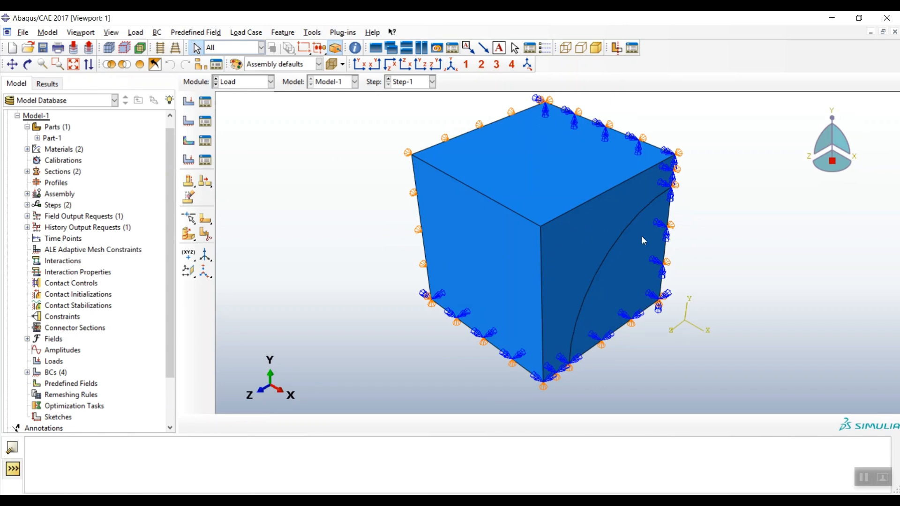
click(188, 121)
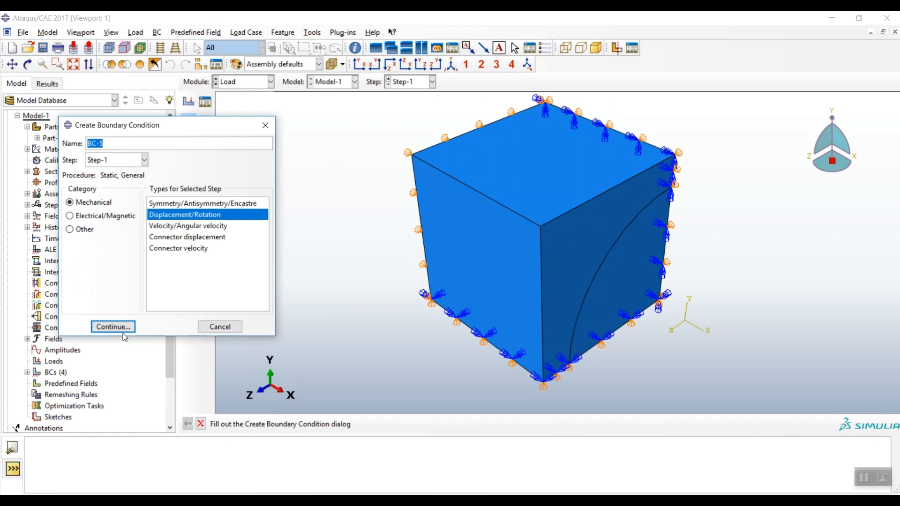
click(121, 331)
click(578, 227)
shift+click(616, 260)
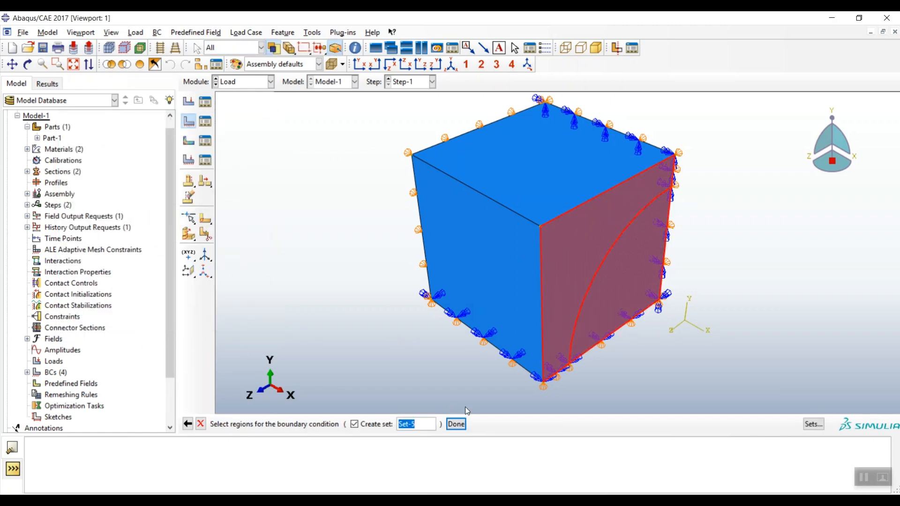
click(455, 425)
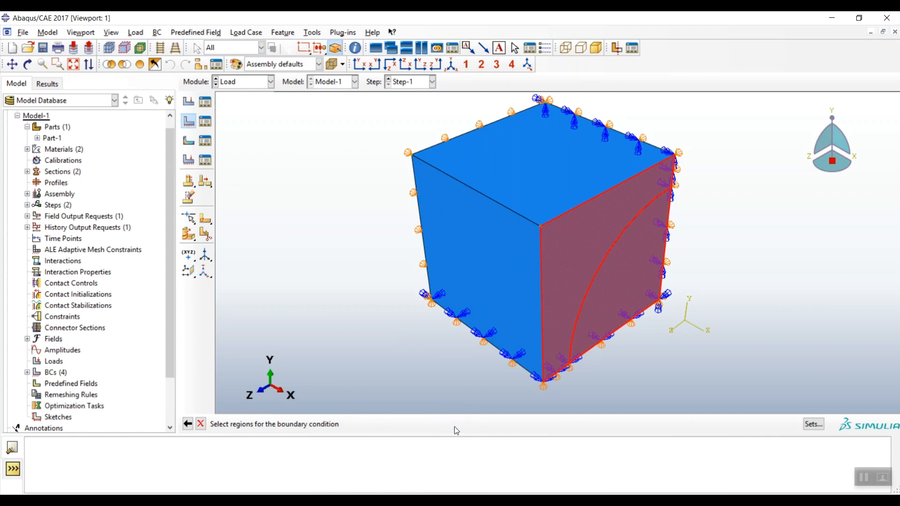
click(662, 254)
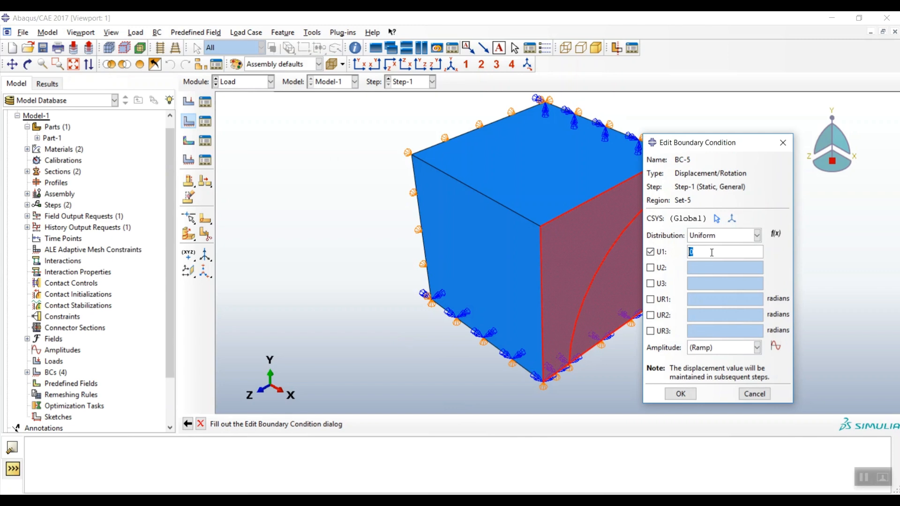
click(711, 253)
text(.1)
click(680, 395)
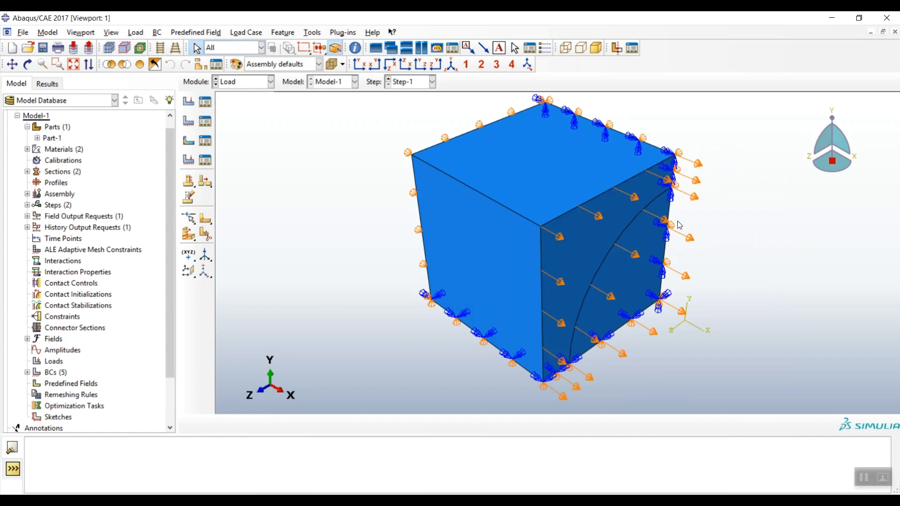
Switch to meshing Part-1 instead of the assembly and seed it with an approximate global size of 0.005.
click(244, 84)
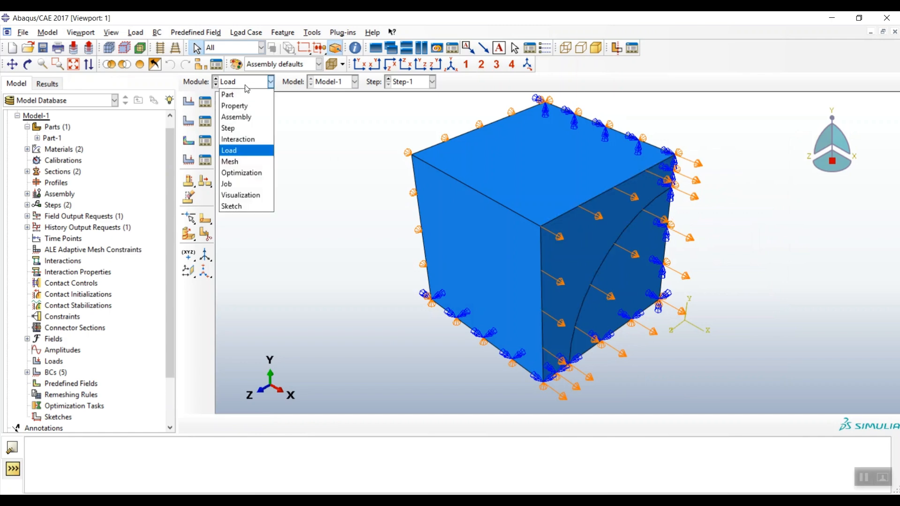
click(224, 162)
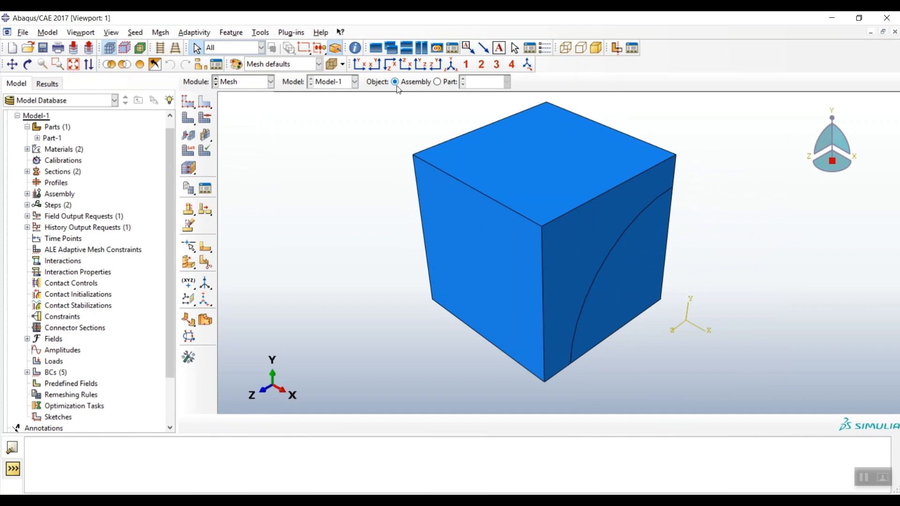
click(440, 82)
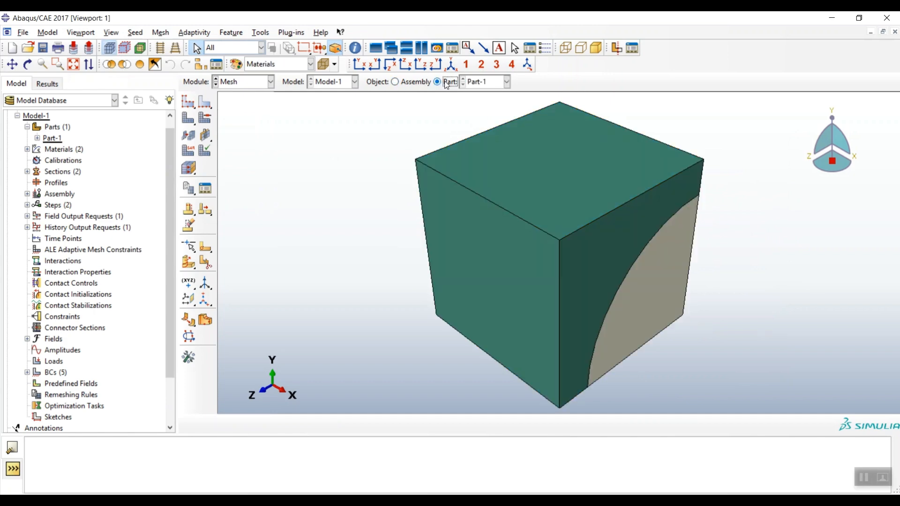
click(187, 100)
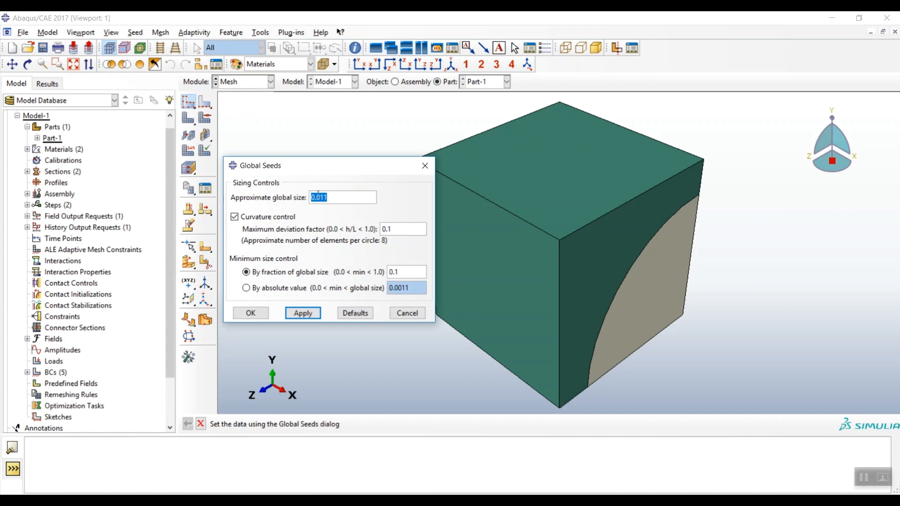
drag(319, 197, 369, 193)
text(05)
click(296, 314)
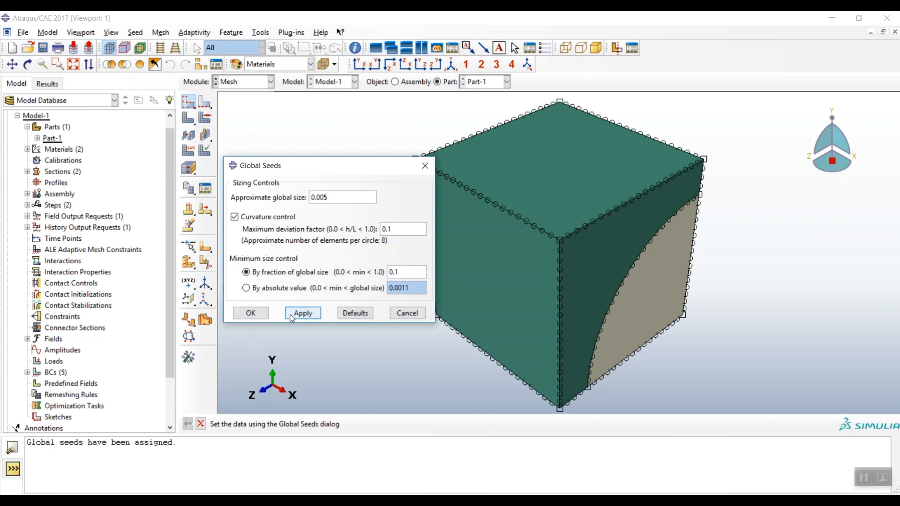
click(250, 312)
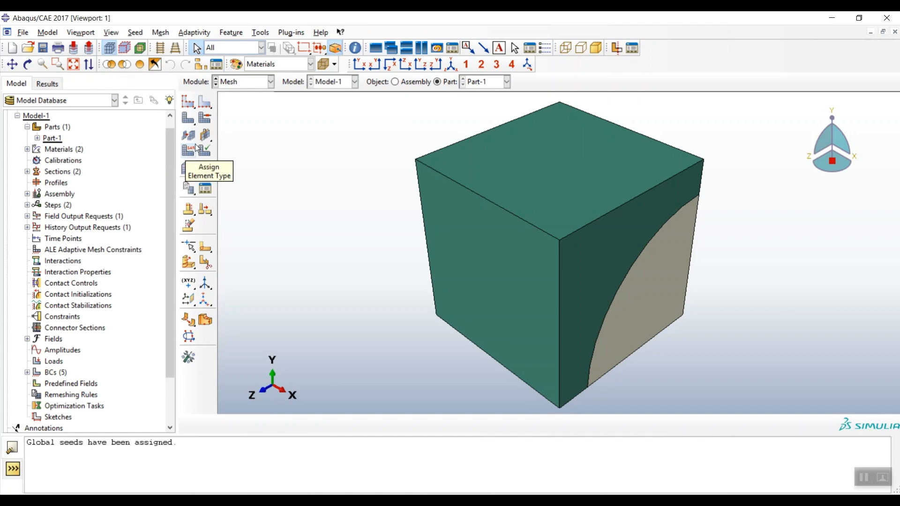
Assign structured Hex mesh controls to both cells of the cube, accepting mesh default colors, and mesh the part.
click(205, 118)
drag(371, 121, 743, 327)
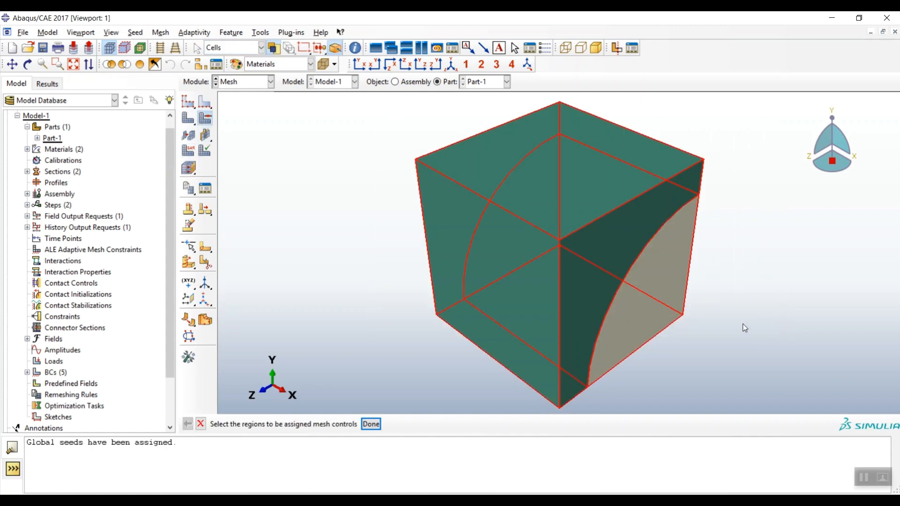
click(370, 424)
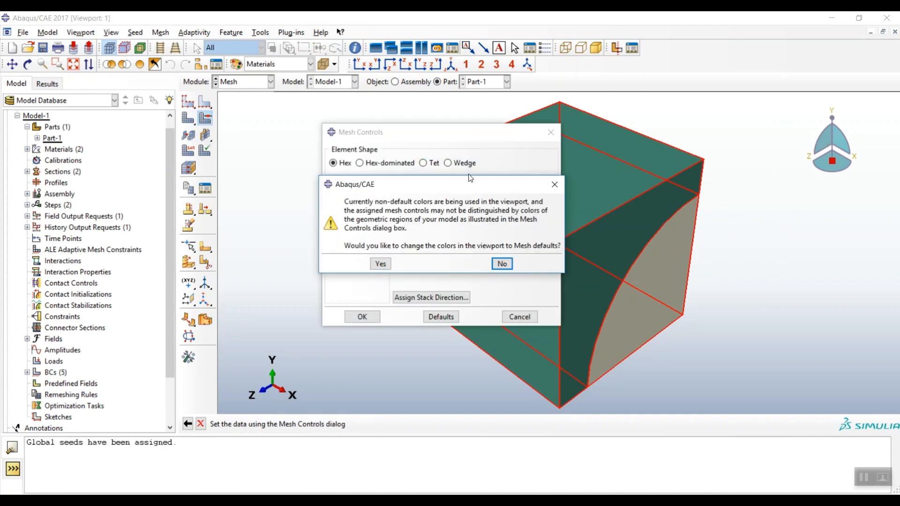
drag(467, 184, 611, 188)
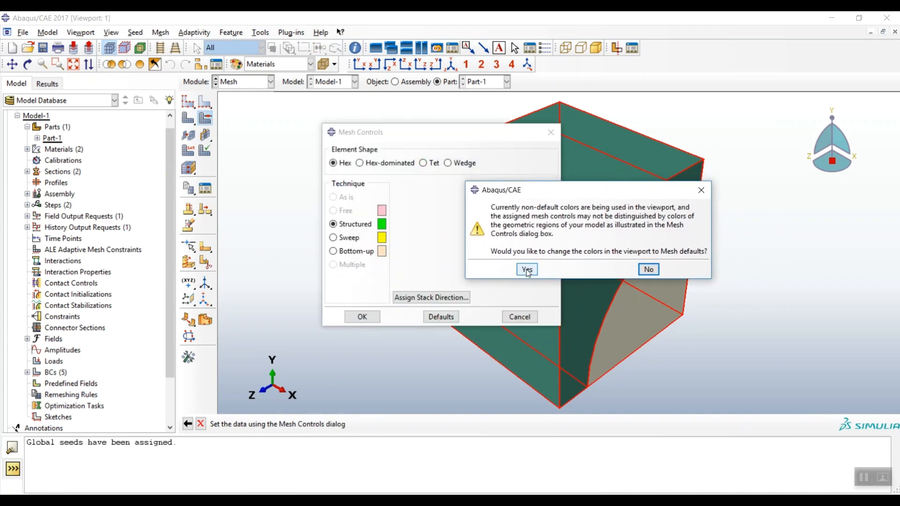
click(527, 270)
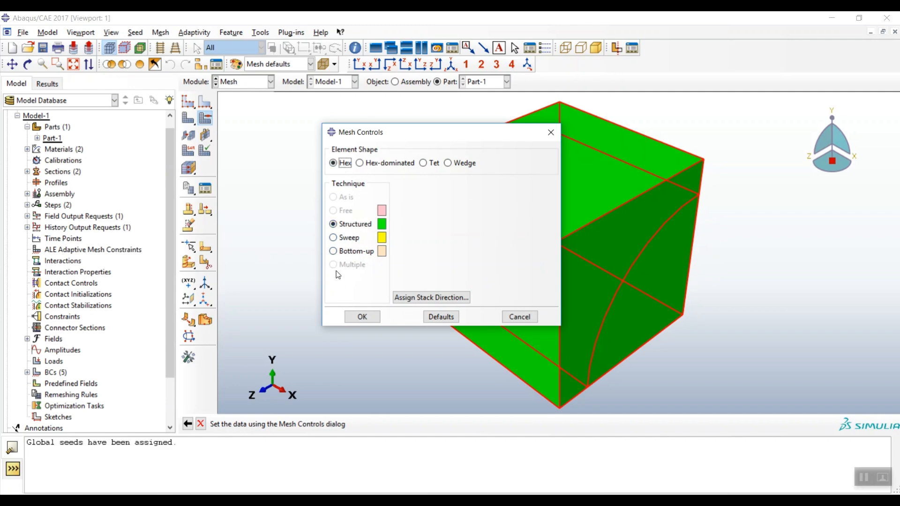
click(363, 317)
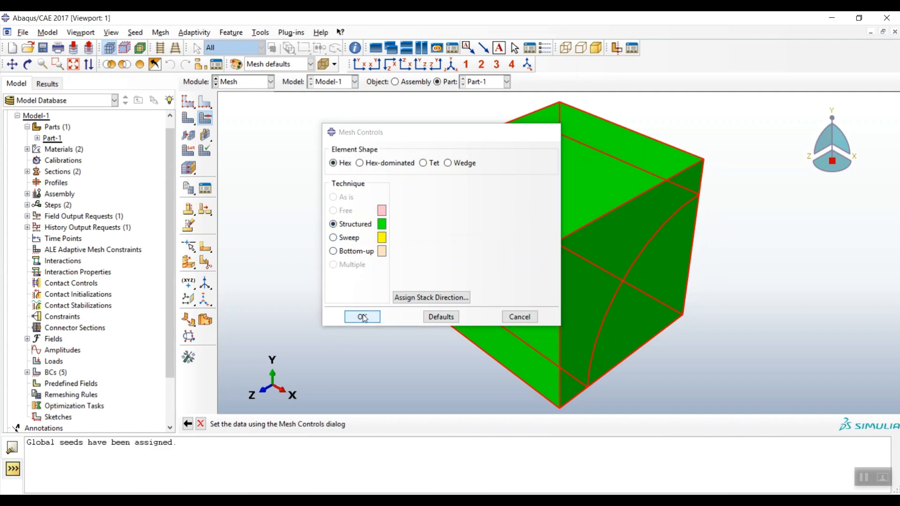
click(188, 120)
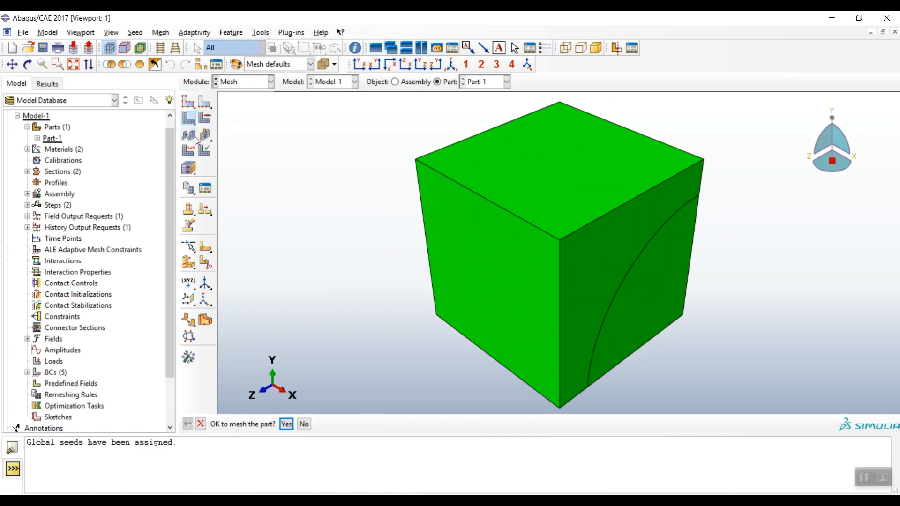
click(285, 424)
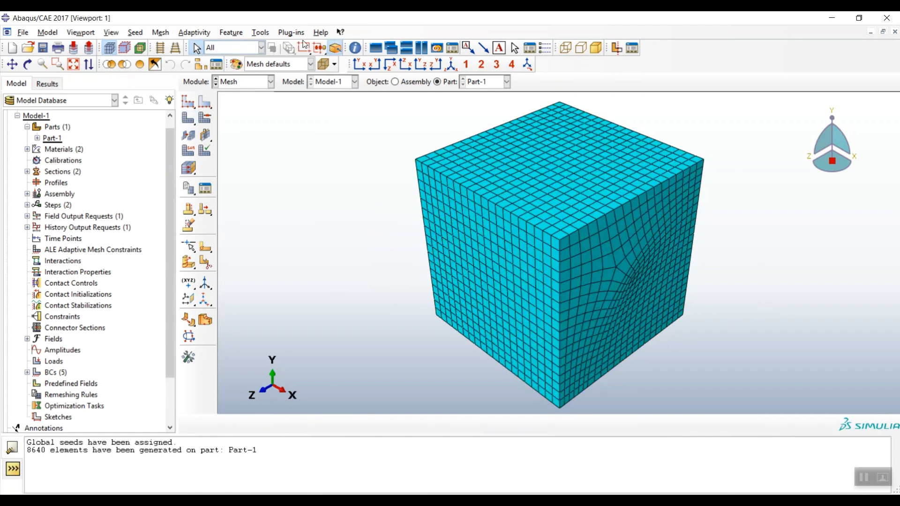
Create the full-analysis job Job-1 from Model-1 with the default settings.
click(253, 82)
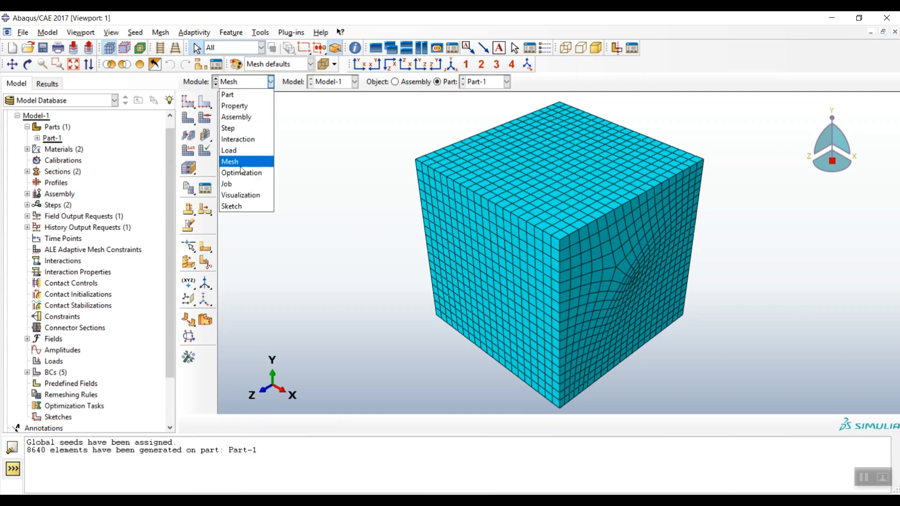
click(244, 184)
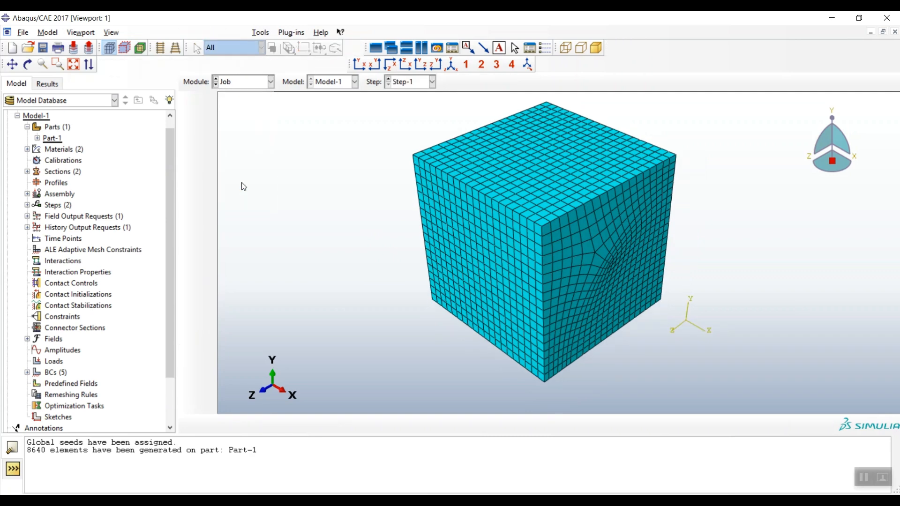
click(189, 102)
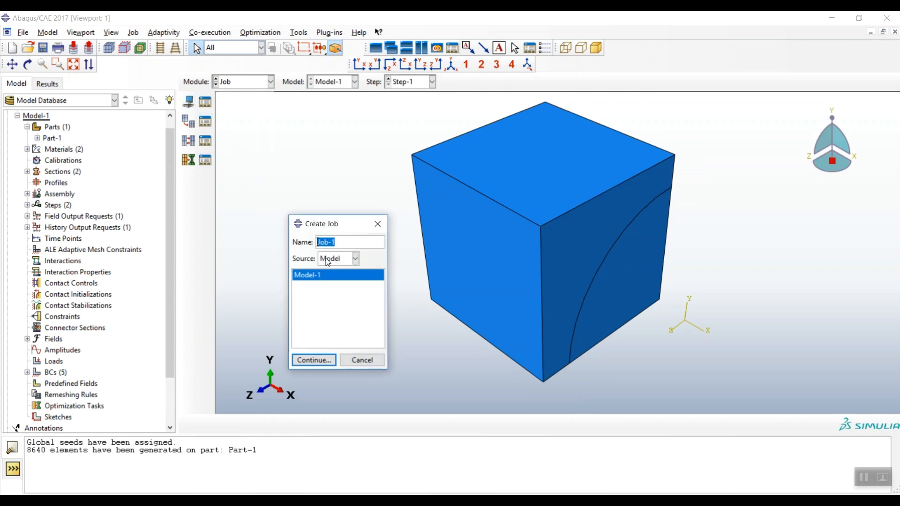
drag(345, 223, 360, 189)
click(334, 327)
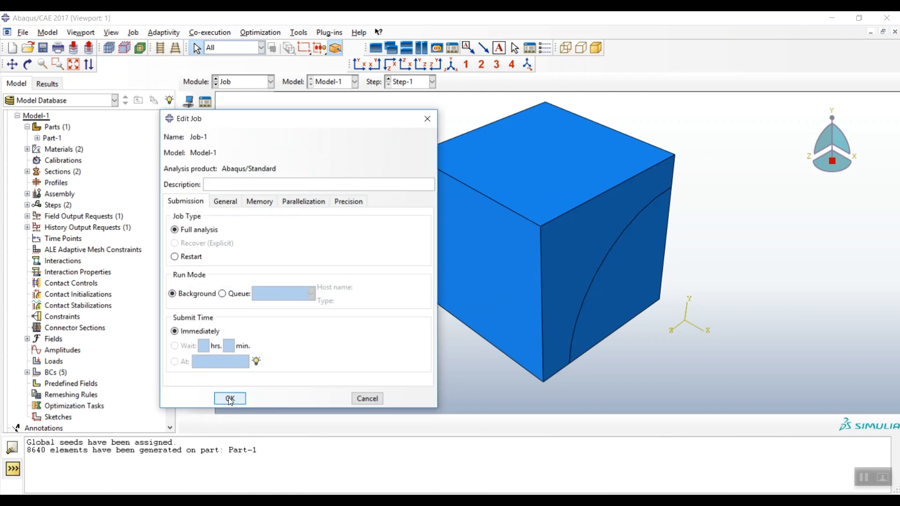
click(230, 399)
Submit Job-1 for analysis, overwriting the existing job files.
click(205, 103)
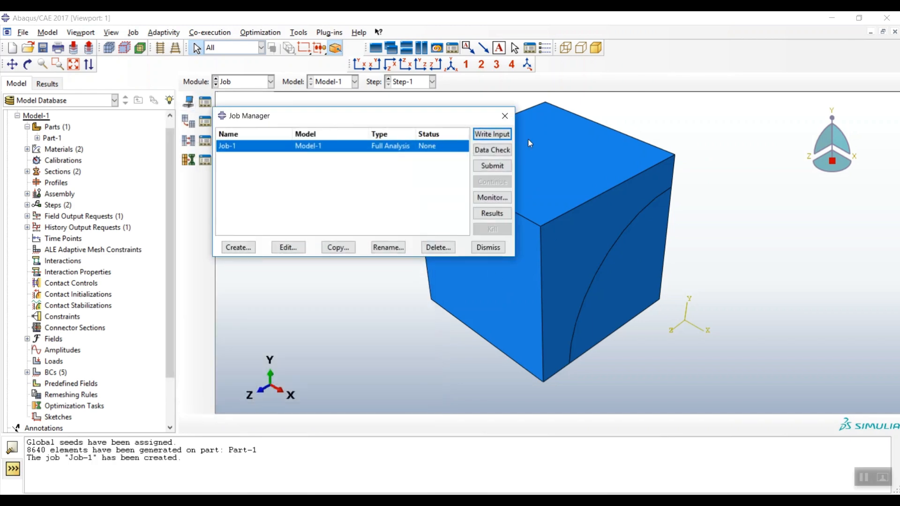
click(484, 167)
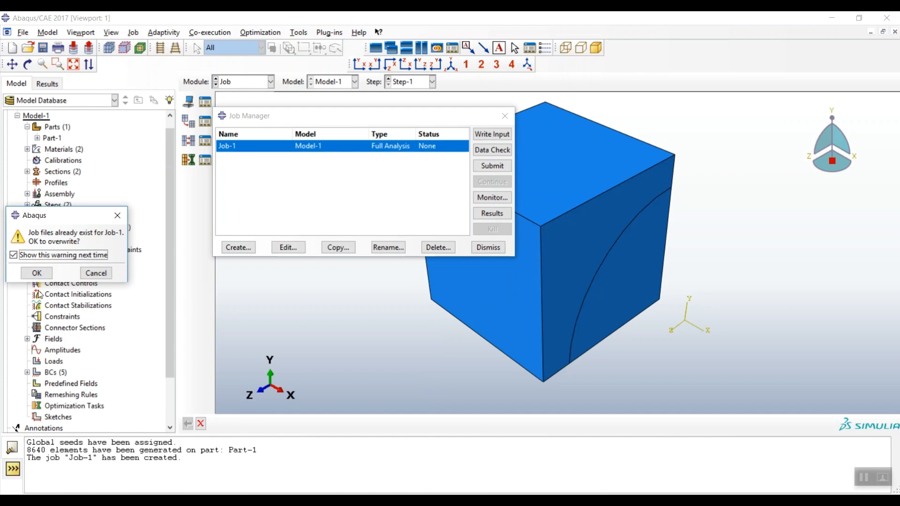
click(36, 273)
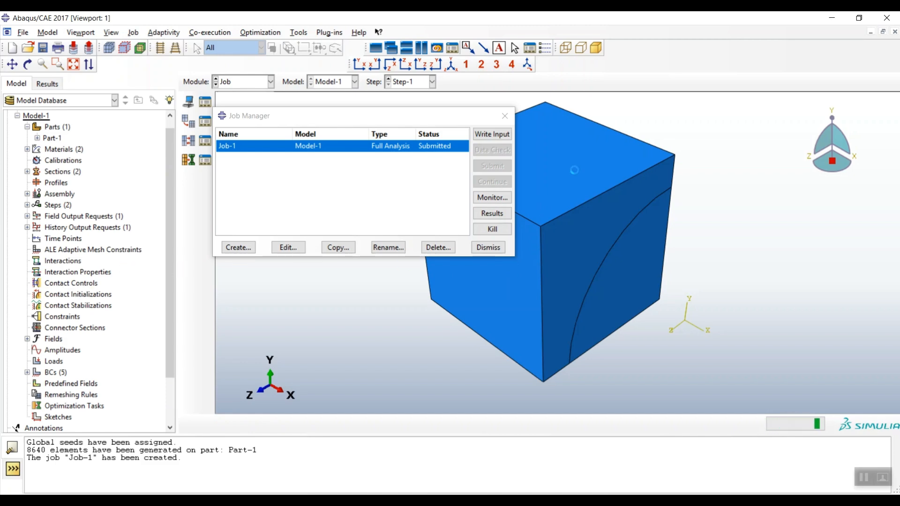
Monitor the increments and log of Job-1 through the end of the analysis and close the monitor.
click(498, 199)
drag(501, 176, 447, 173)
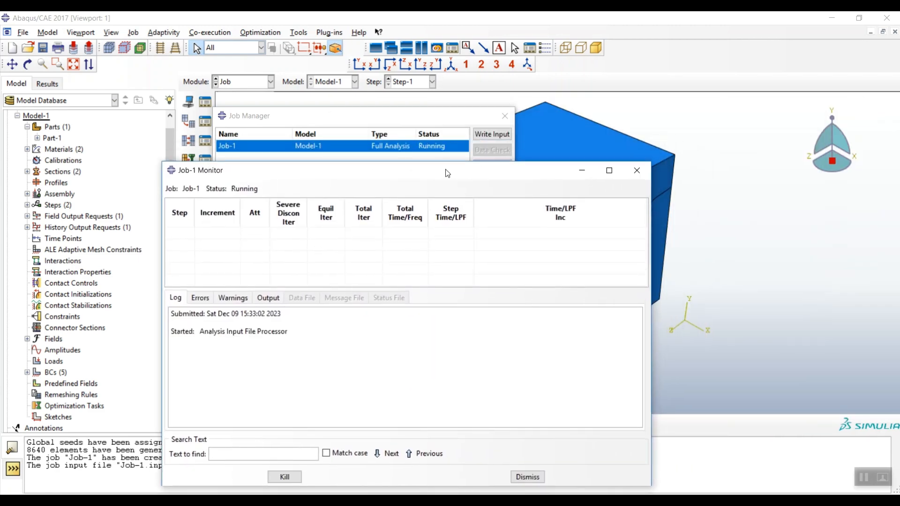
drag(447, 174, 477, 174)
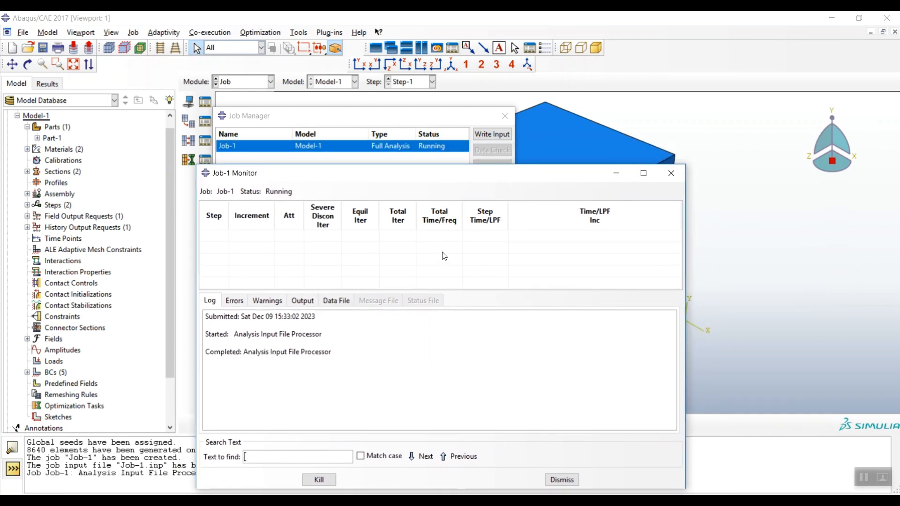
click(406, 114)
drag(406, 115, 374, 70)
click(469, 150)
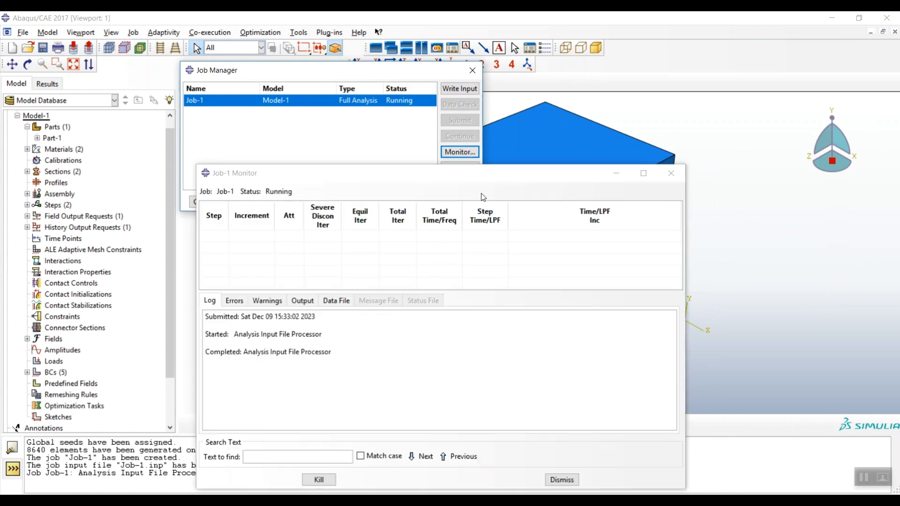
drag(500, 176, 621, 164)
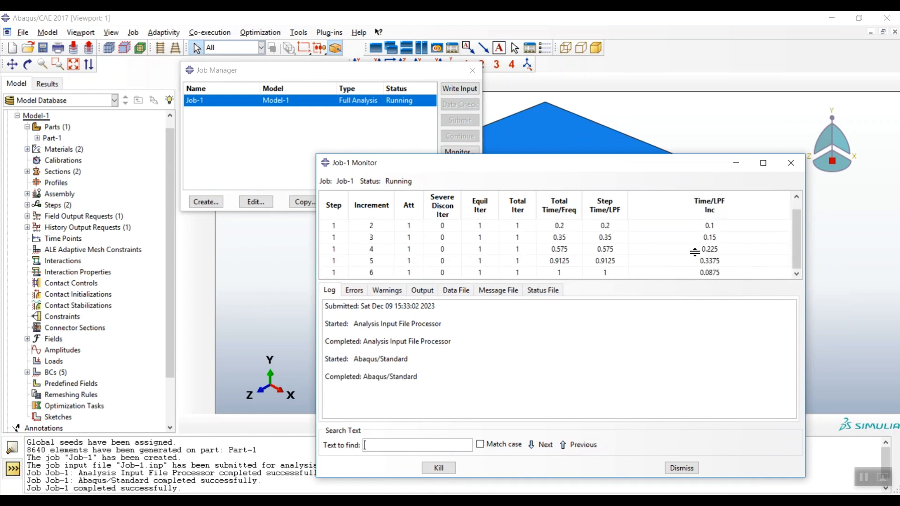
click(791, 162)
Open the results of Job-1 and plot the Mises stress contours on the deformed cube.
click(460, 168)
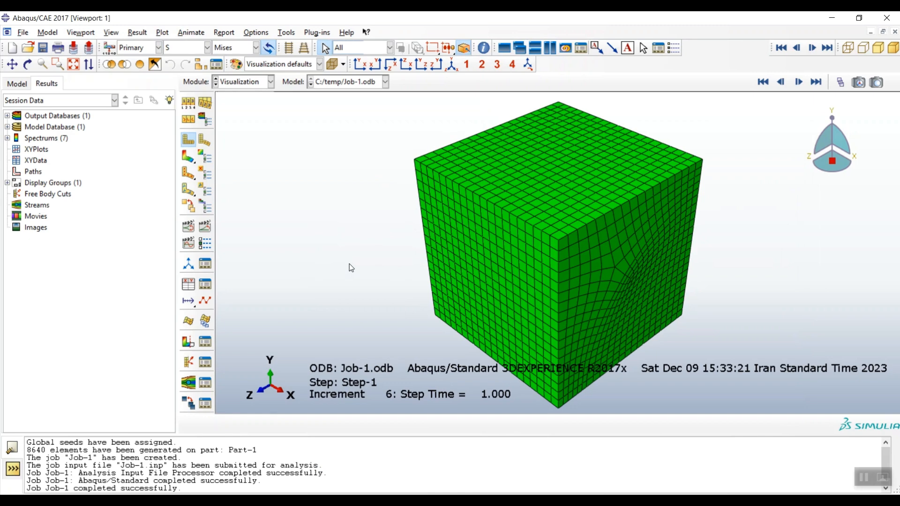
click(188, 157)
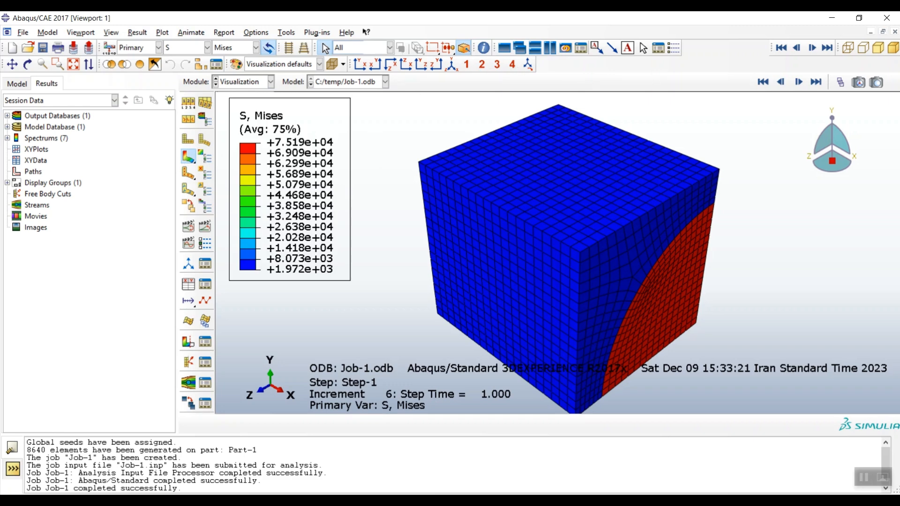
Plot the strain E contours, and change the contour variable to displacement U with component U1.
click(190, 49)
click(179, 61)
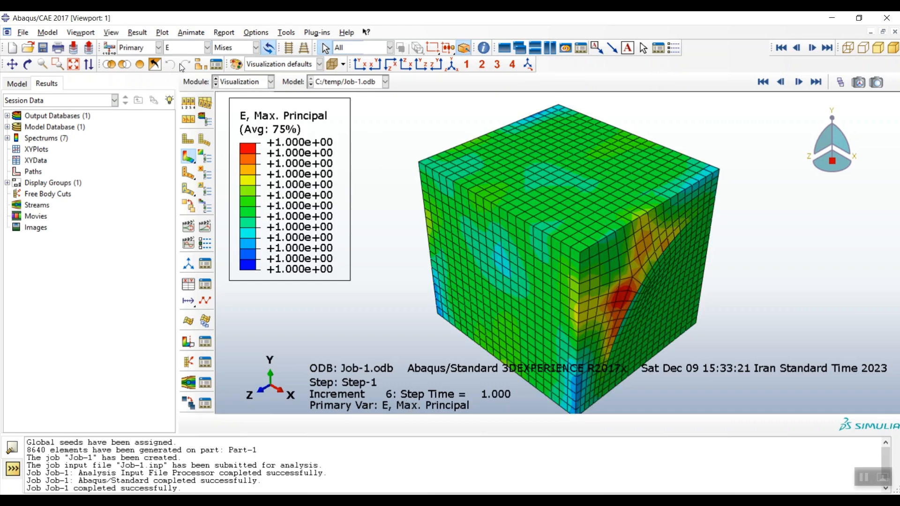
click(187, 51)
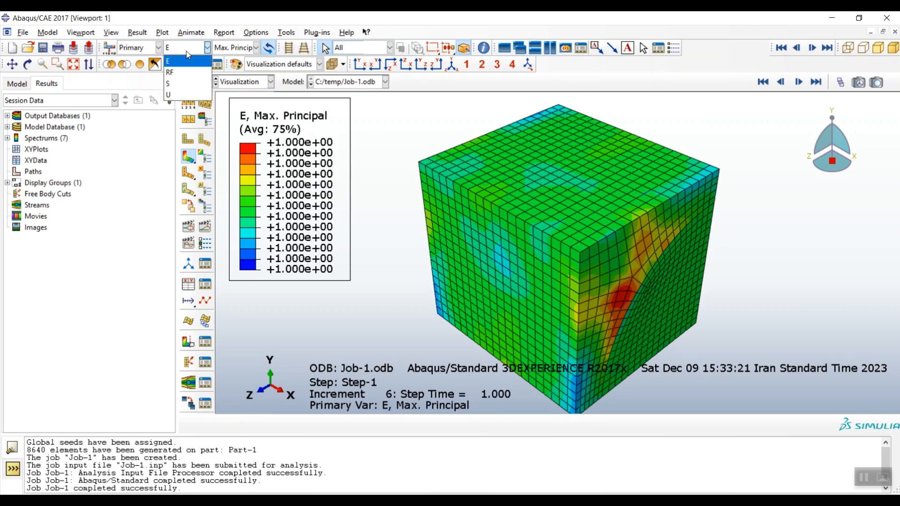
click(181, 96)
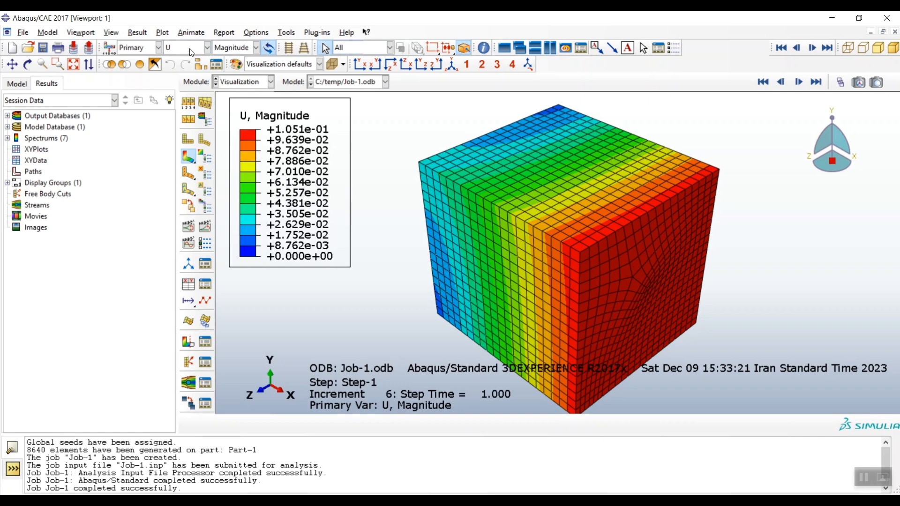
click(232, 47)
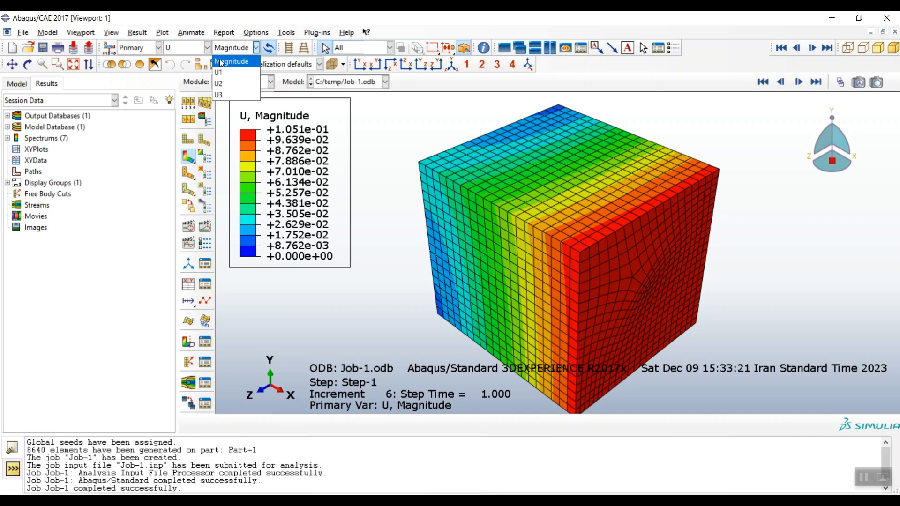
click(219, 74)
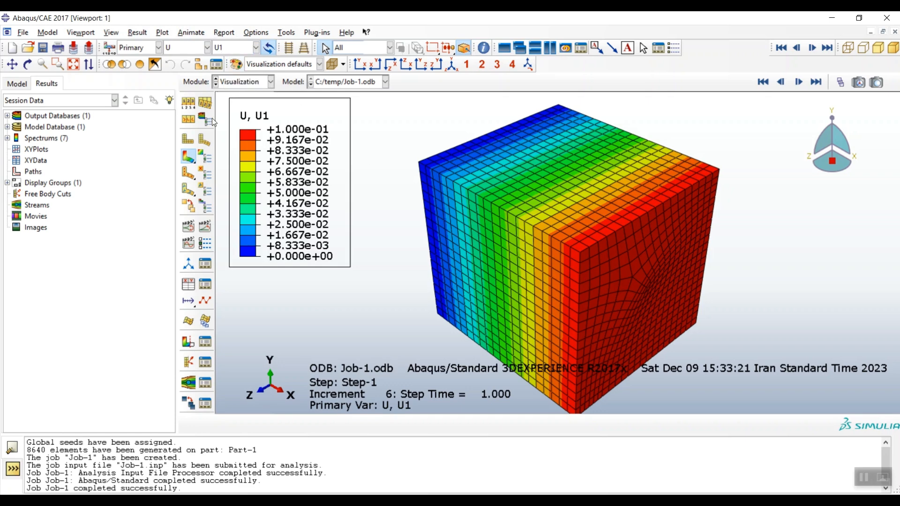
Start creating XY data with ODB field output as the source.
scroll(428, 187, up, 3)
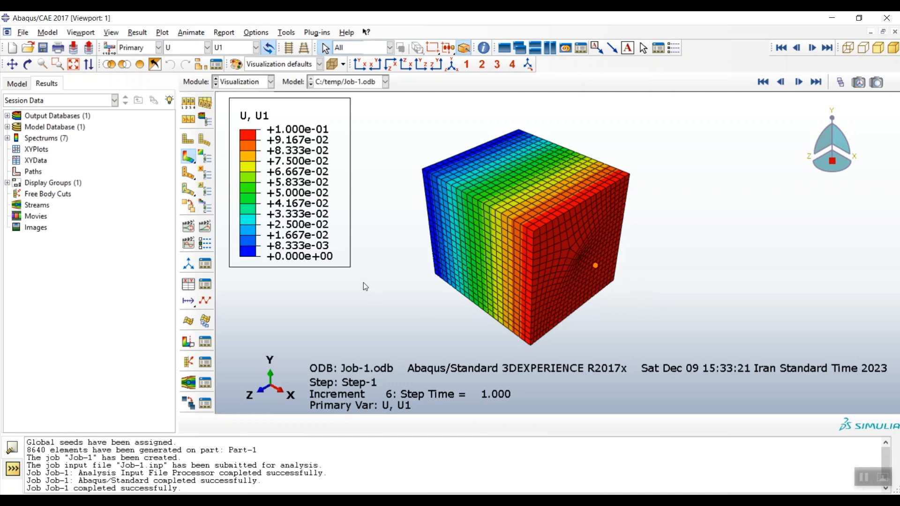
click(188, 284)
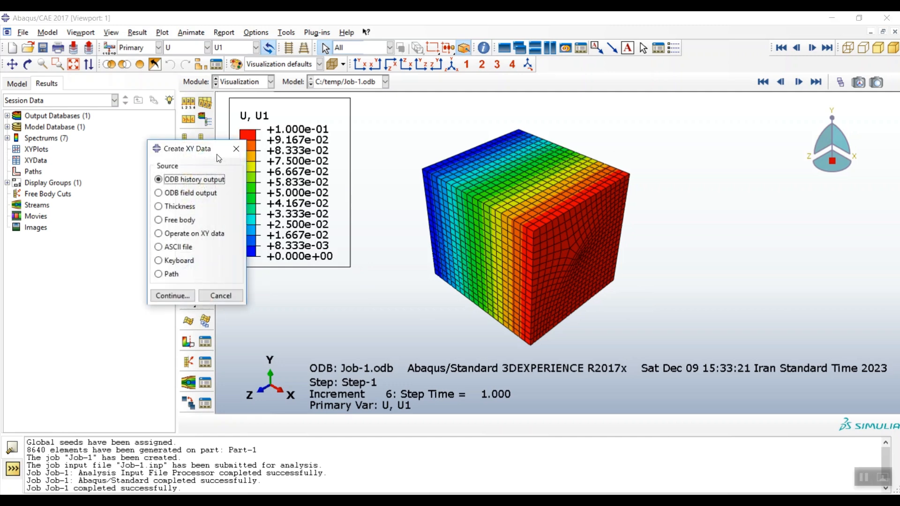
drag(214, 150, 312, 204)
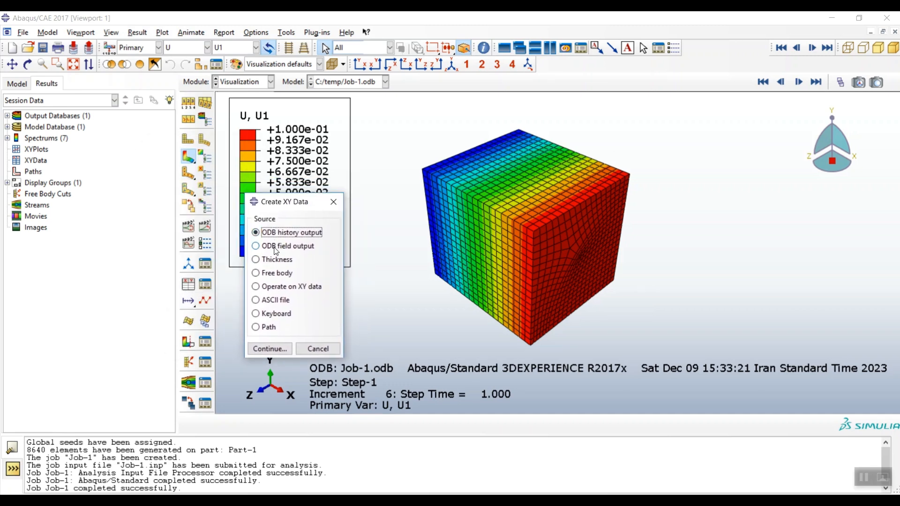
click(281, 247)
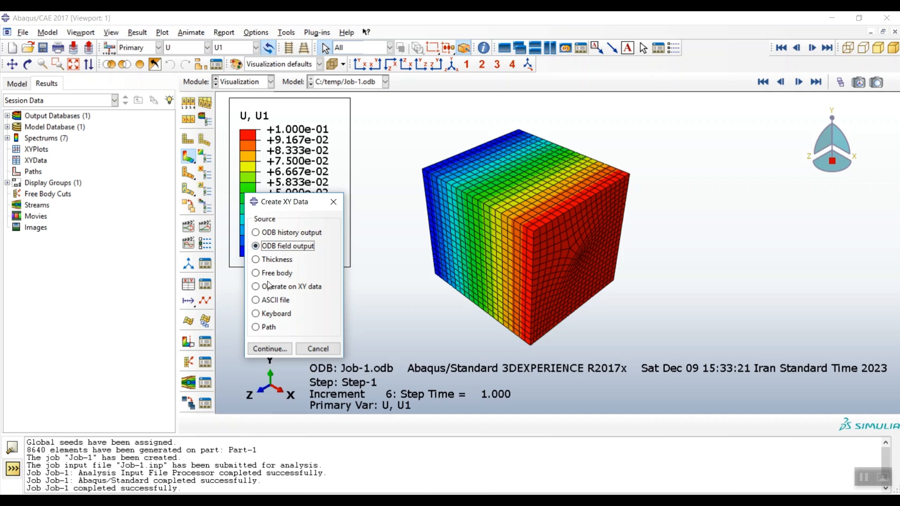
click(269, 348)
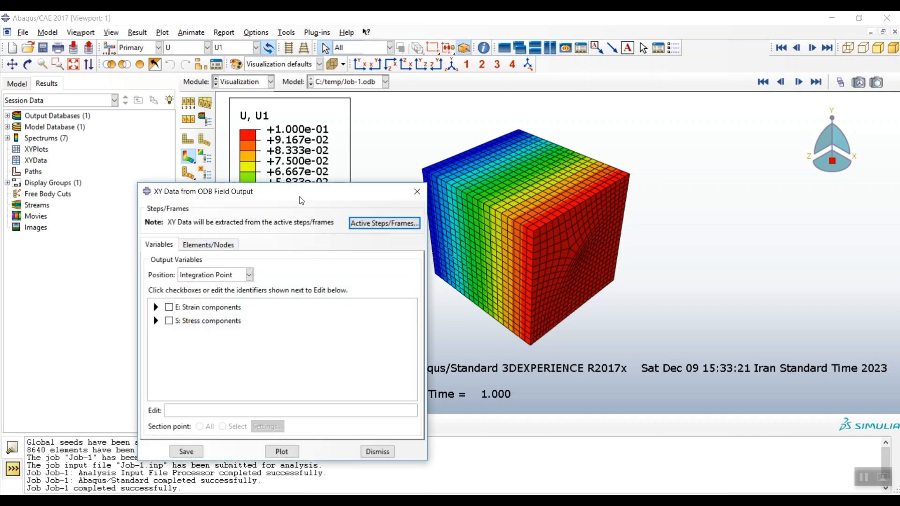
drag(226, 186, 203, 172)
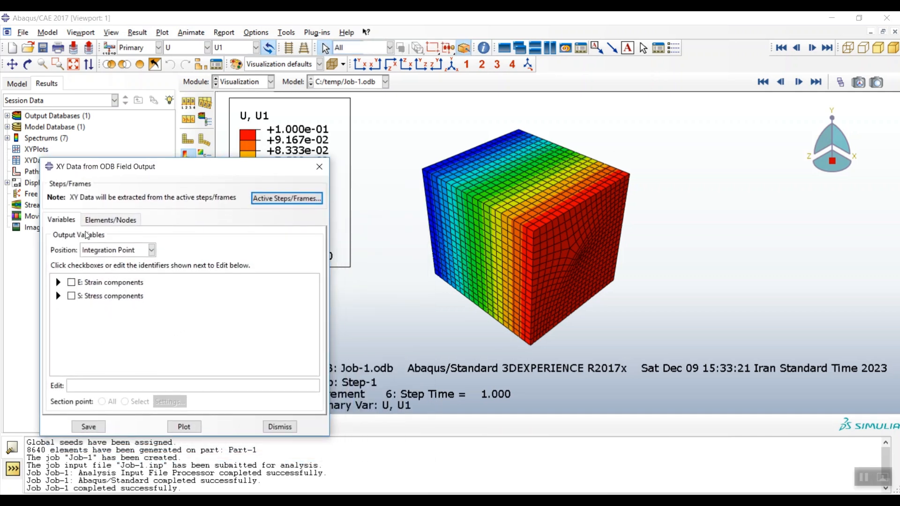
Set the output position to Unique Nodal and select reaction force RF1 and spatial displacement U1 as the variables.
click(111, 252)
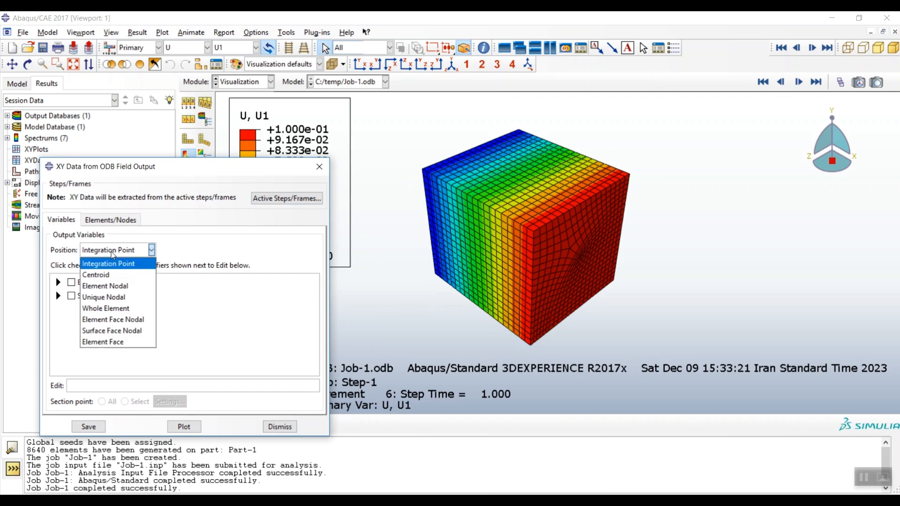
click(102, 297)
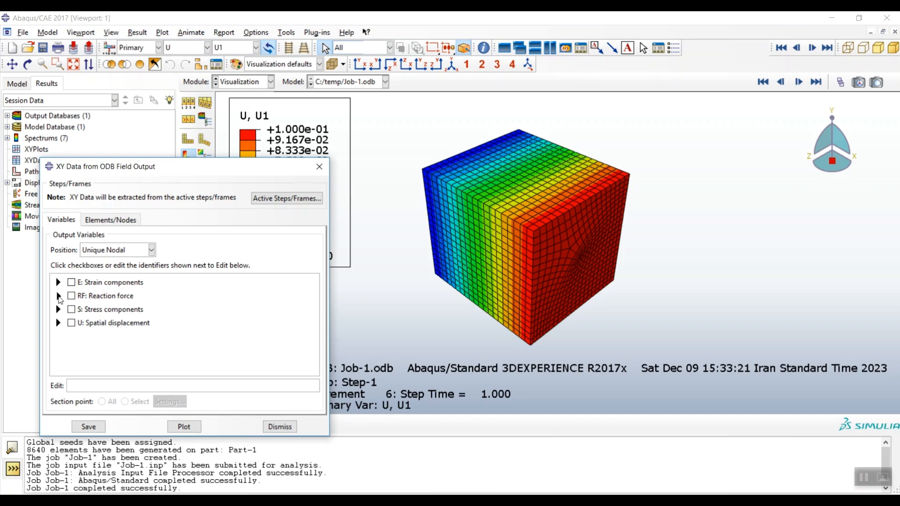
click(58, 295)
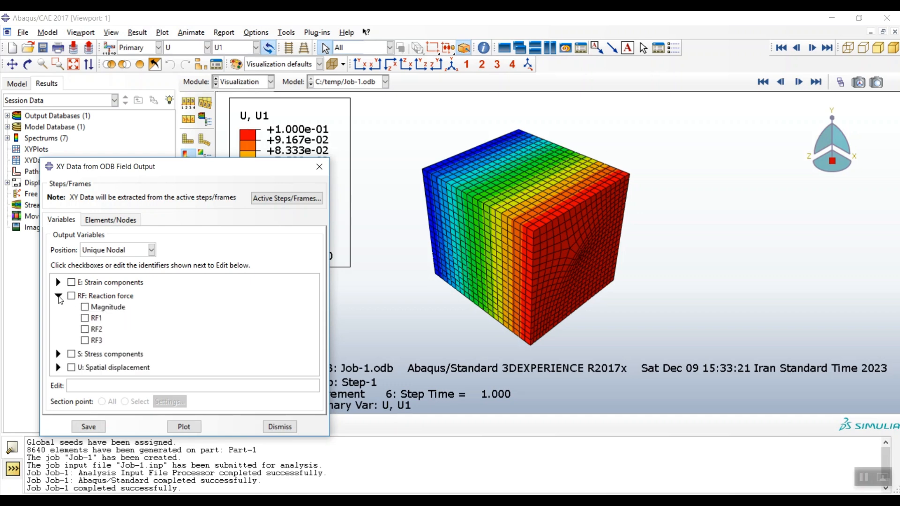
click(95, 321)
click(58, 368)
scroll(127, 332, down, 3)
click(96, 346)
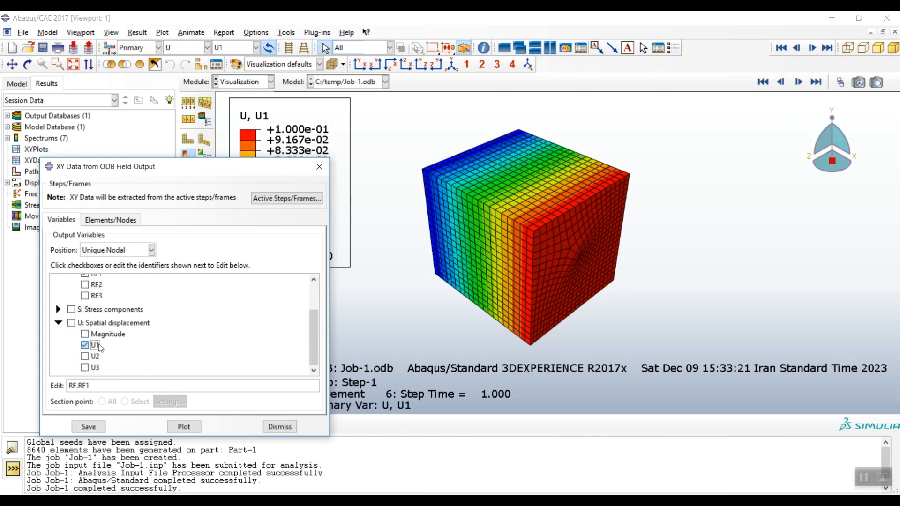
Pick all nodes on the cube's displaced +X face in the viewport, working in a front XY view with parallel projection.
click(116, 221)
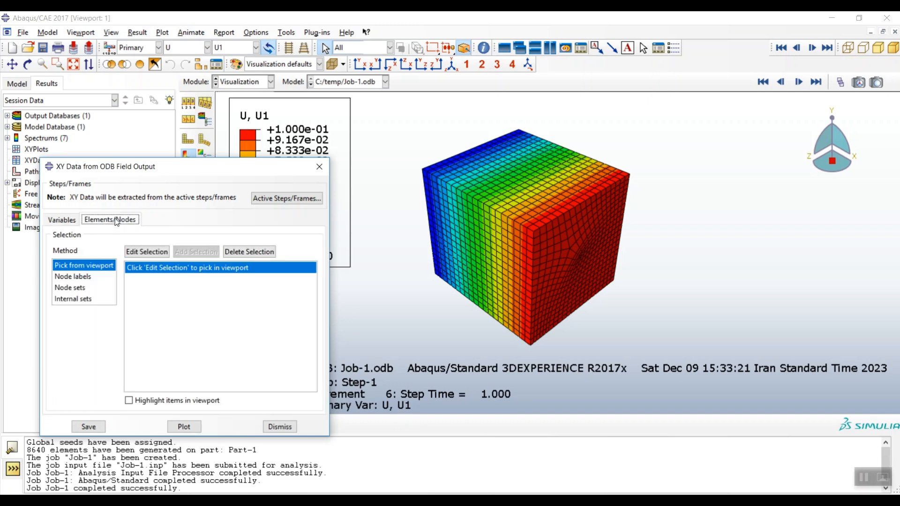
drag(193, 170, 231, 131)
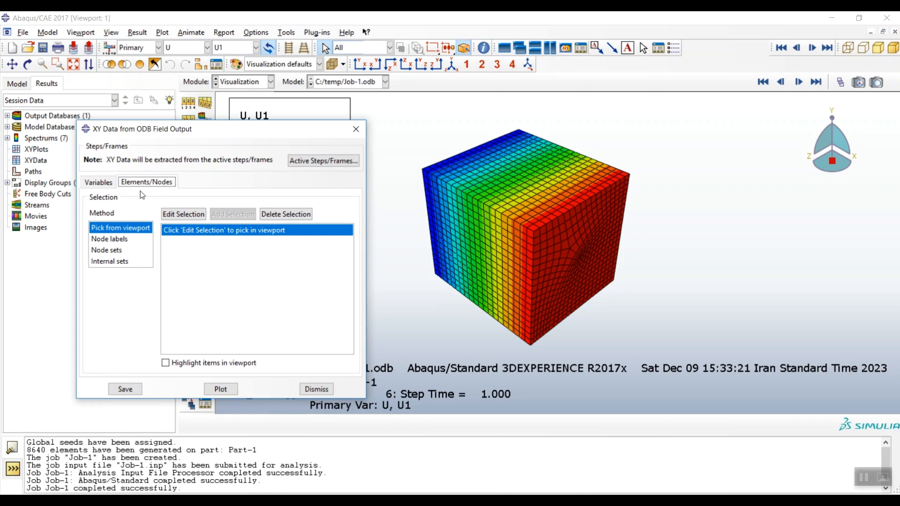
click(183, 214)
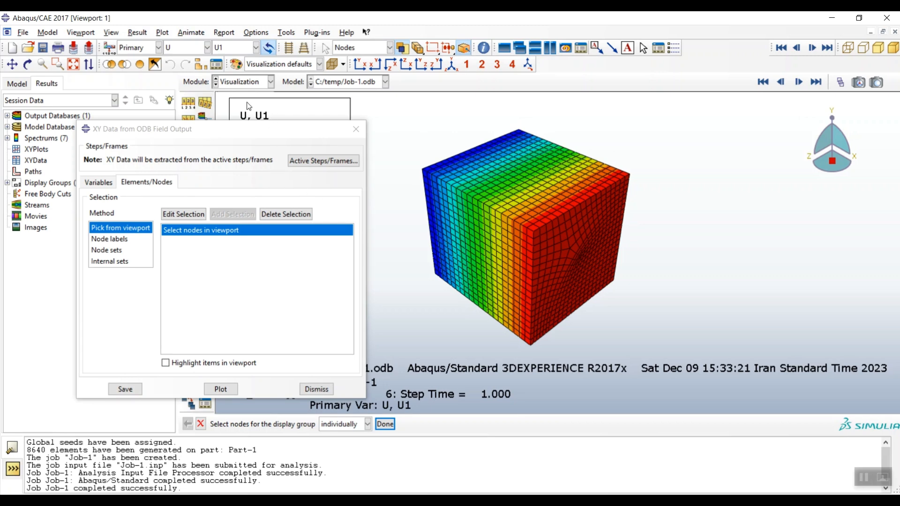
drag(306, 132, 622, 401)
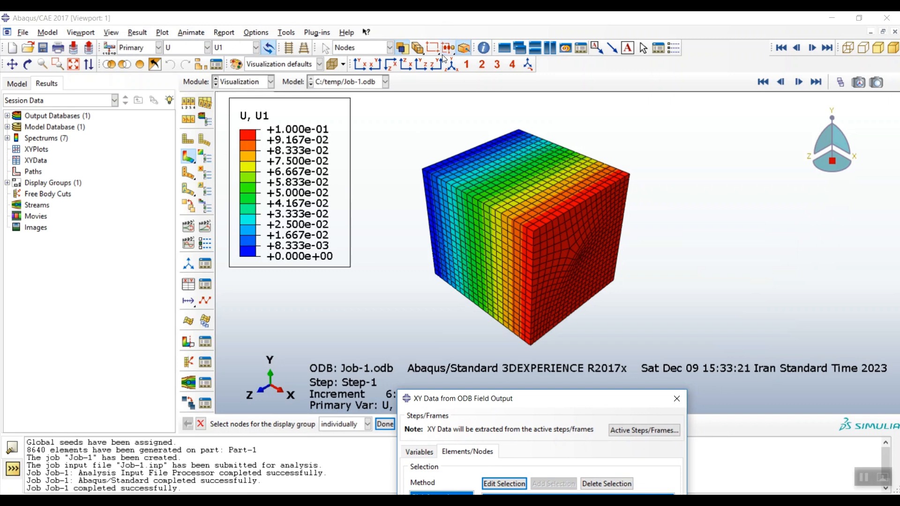
click(360, 65)
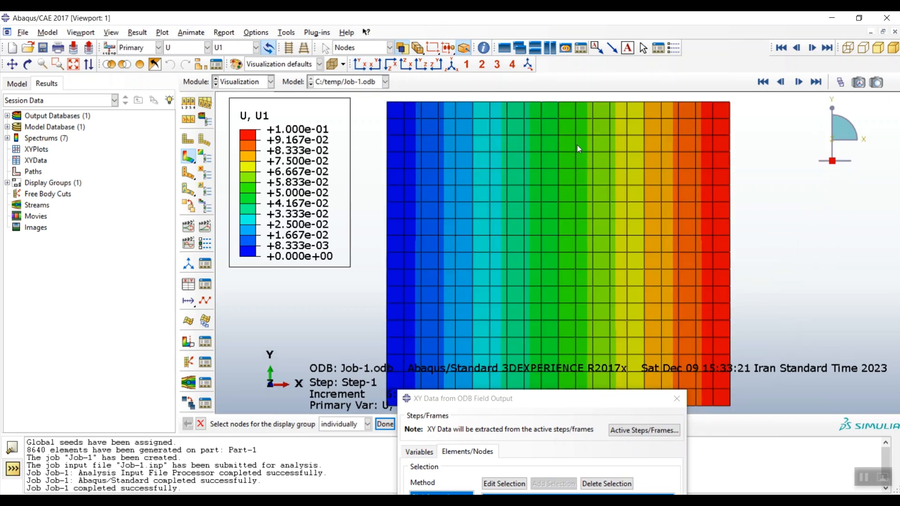
scroll(577, 145, down, 2)
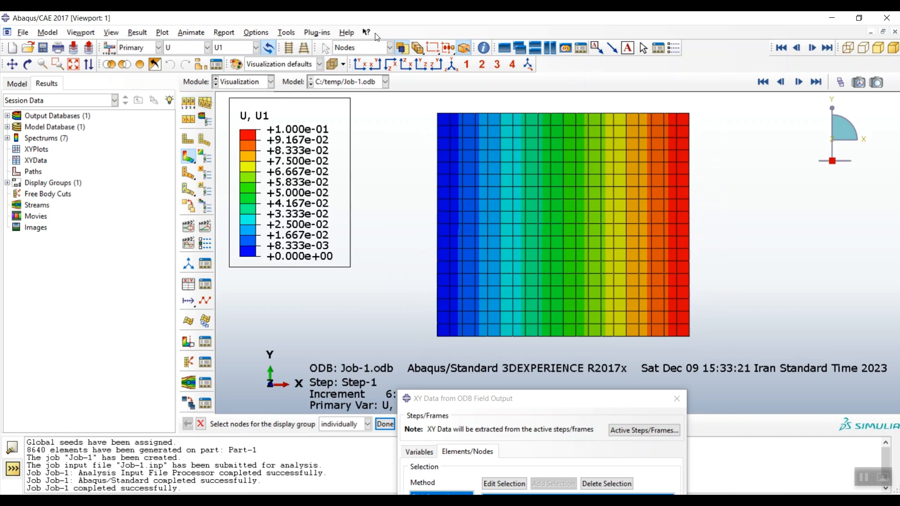
click(288, 49)
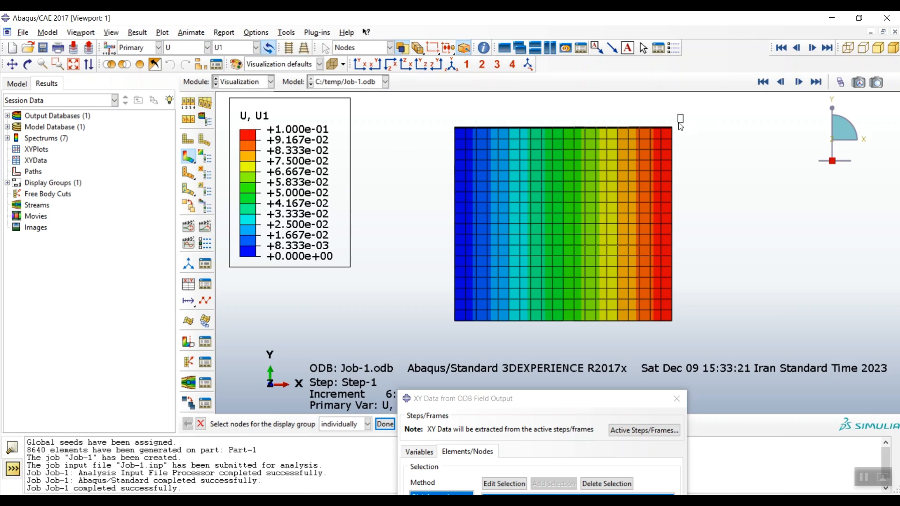
drag(661, 175, 669, 328)
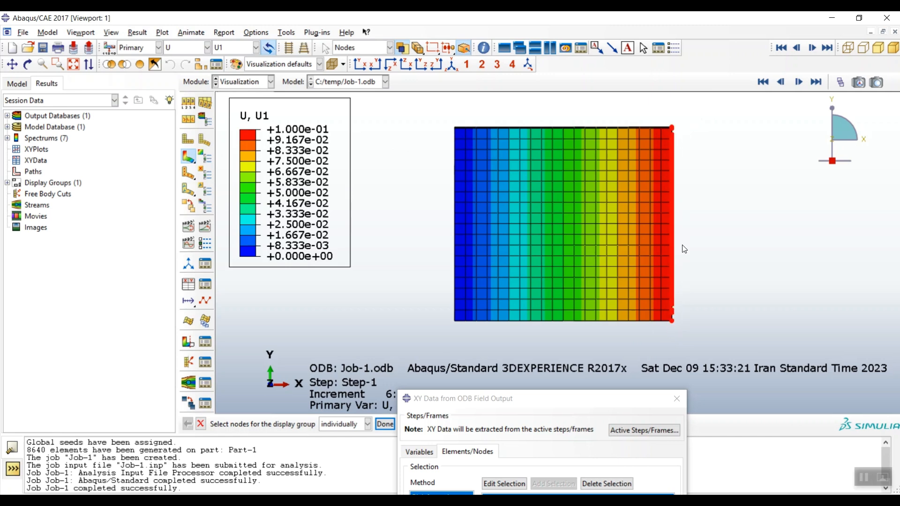
shift+click(672, 128)
Save the XY data of the picked nodes under the default names and close the extraction dialog.
drag(596, 398, 576, 118)
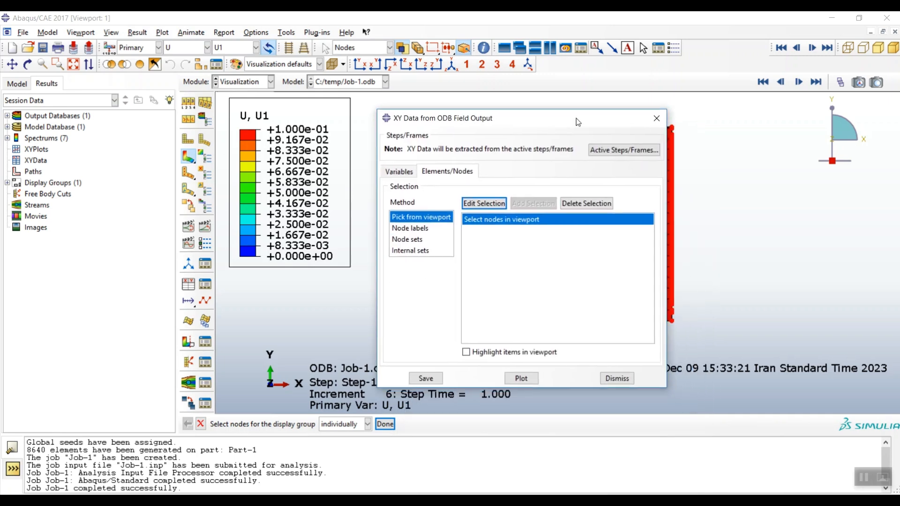
click(424, 378)
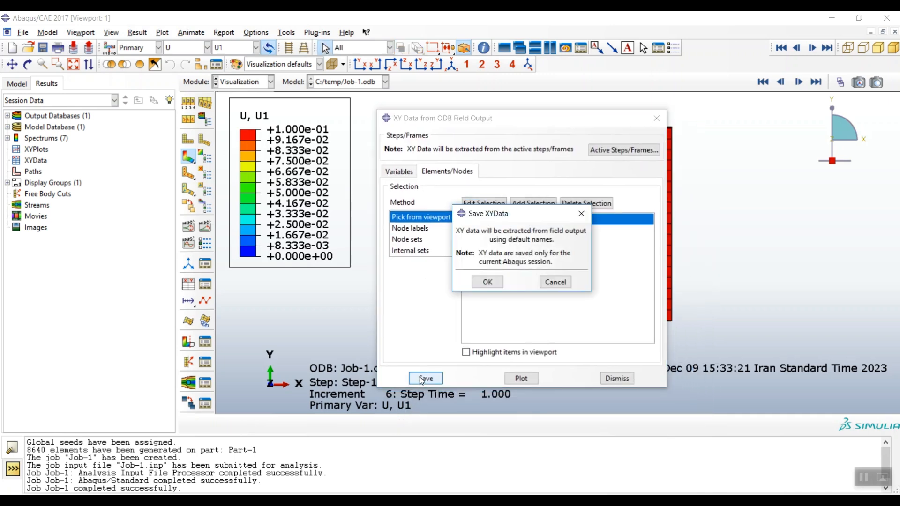
click(490, 283)
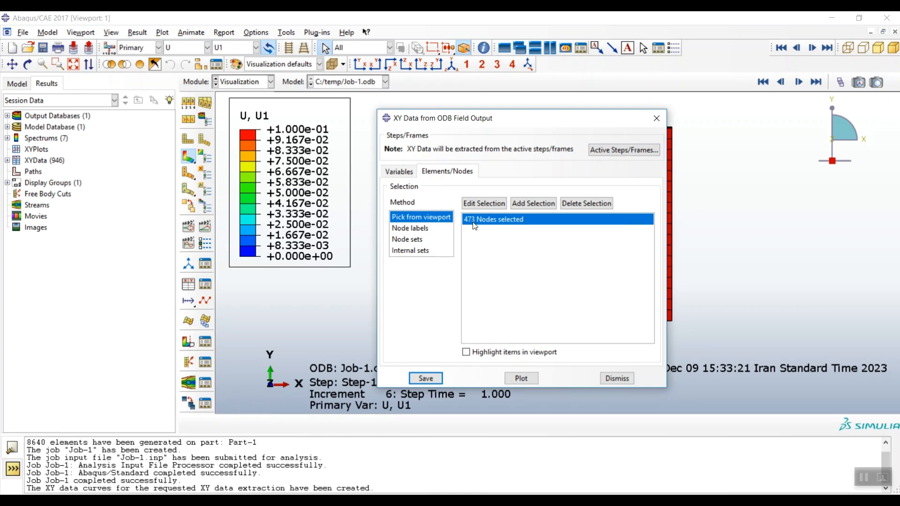
click(656, 120)
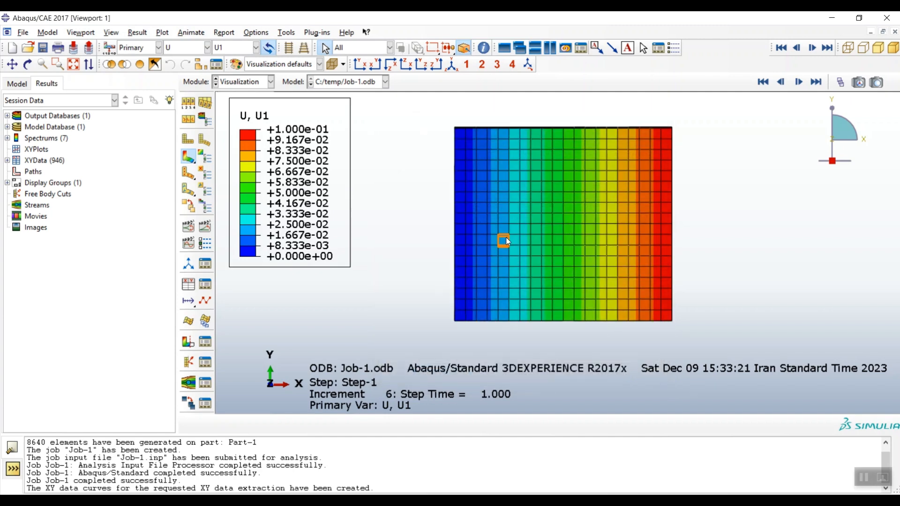
Start creating another XY data set with Operate on XY data as the source.
click(188, 284)
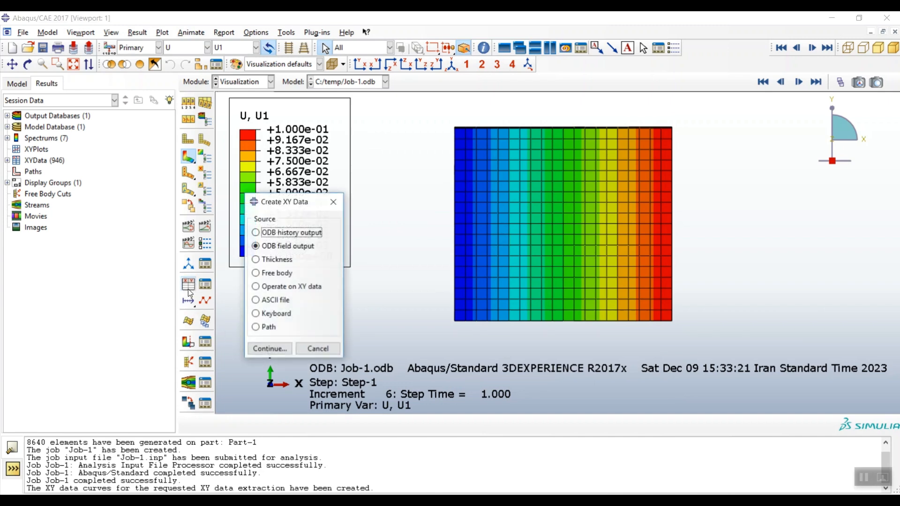
click(267, 291)
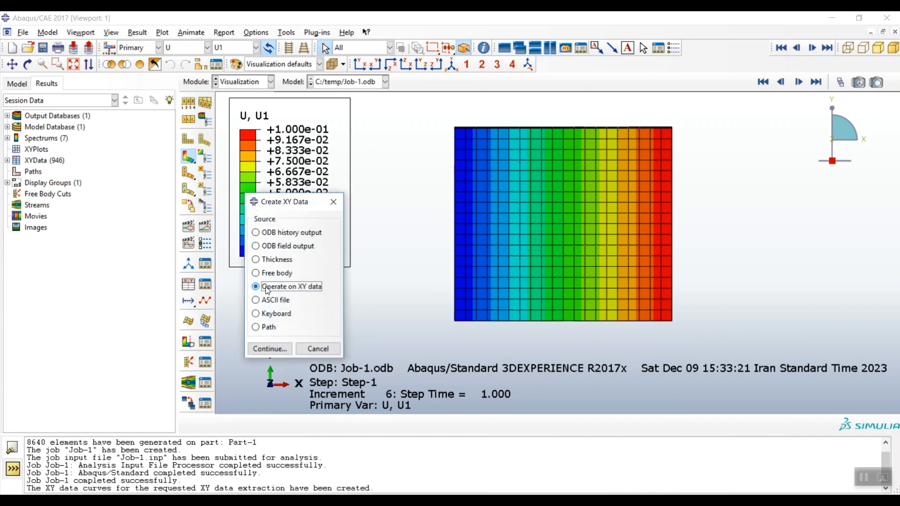
click(271, 352)
drag(374, 170, 516, 44)
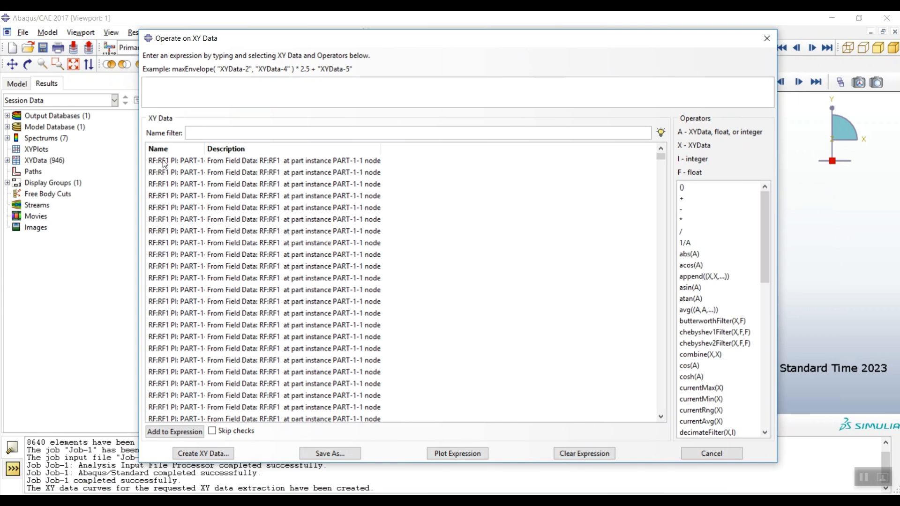
drag(567, 47, 420, 292)
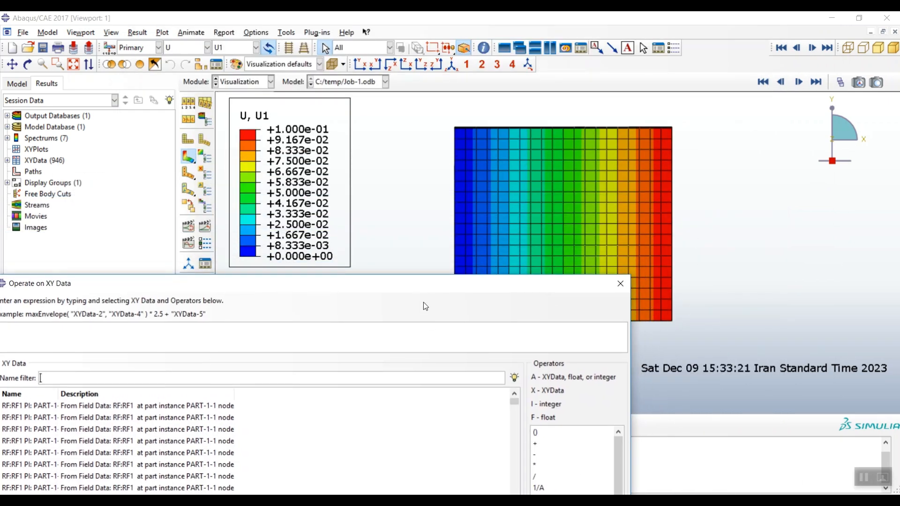
drag(424, 283, 620, 52)
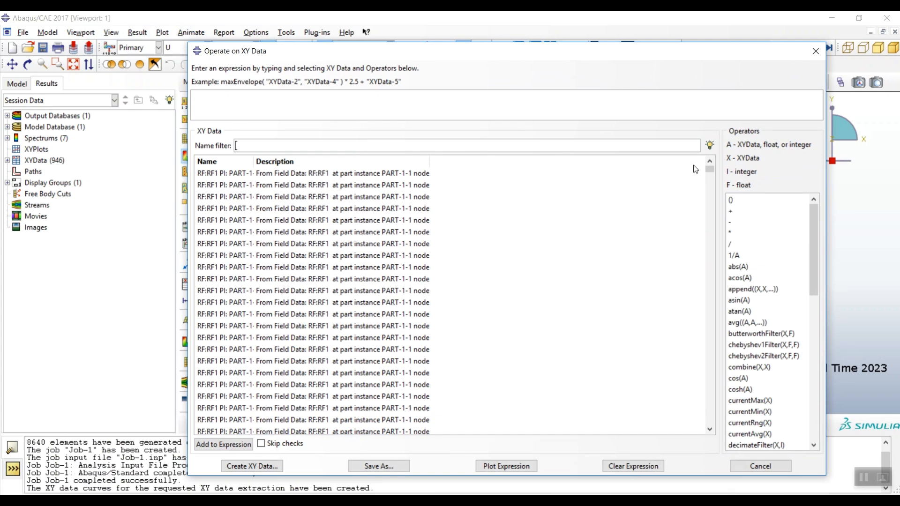
Build a sum expression that contains the RF1 curves of all picked nodes.
drag(812, 227, 797, 375)
click(769, 389)
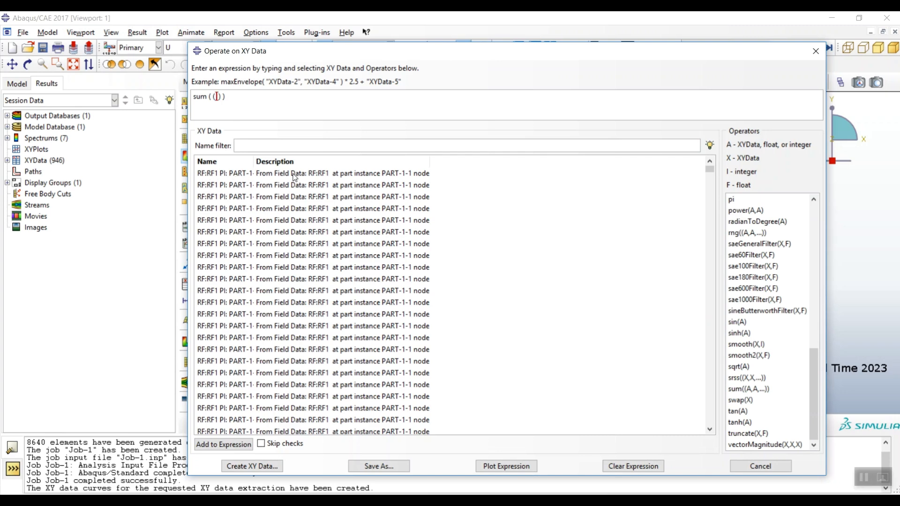
drag(330, 175, 277, 287)
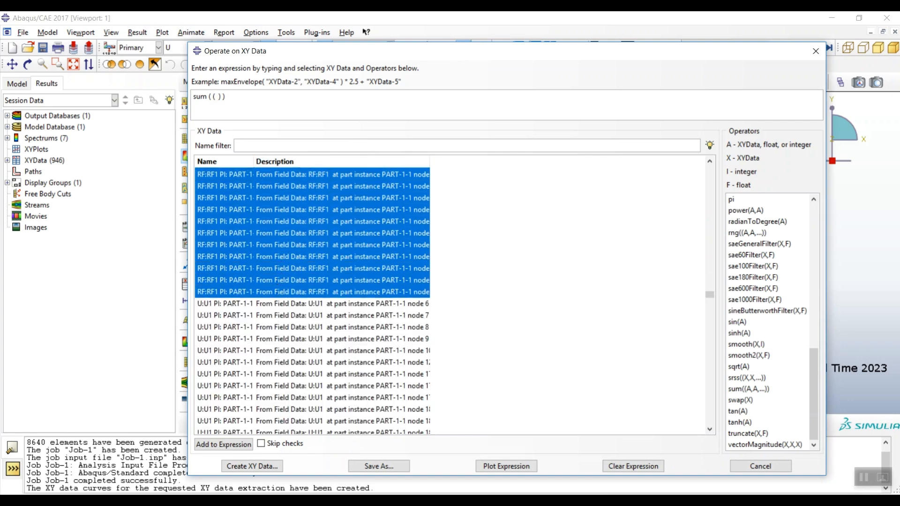
click(224, 444)
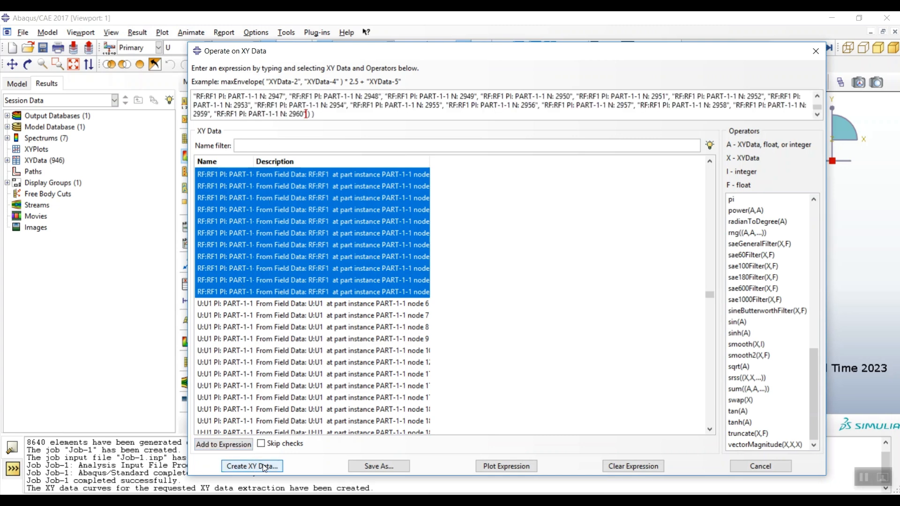
Save the summed reaction force expression as XY data named FORCE.
click(392, 465)
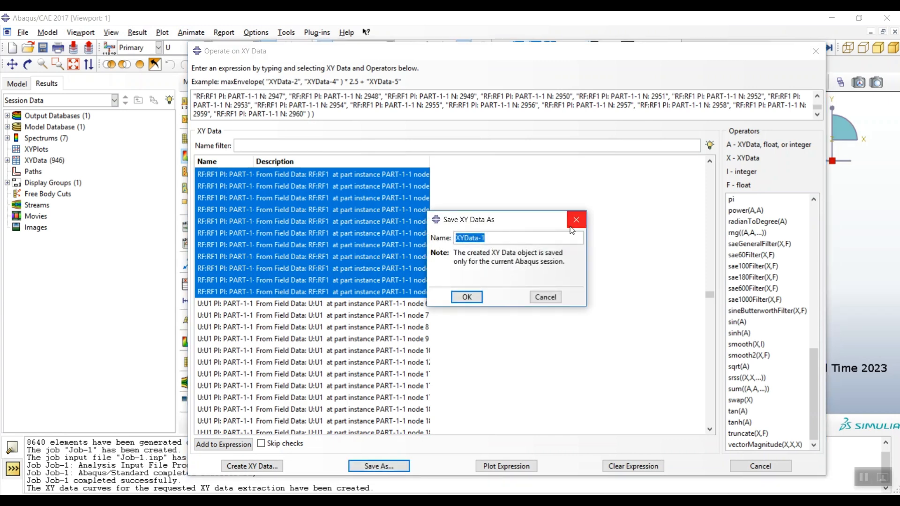
text(FORCE)
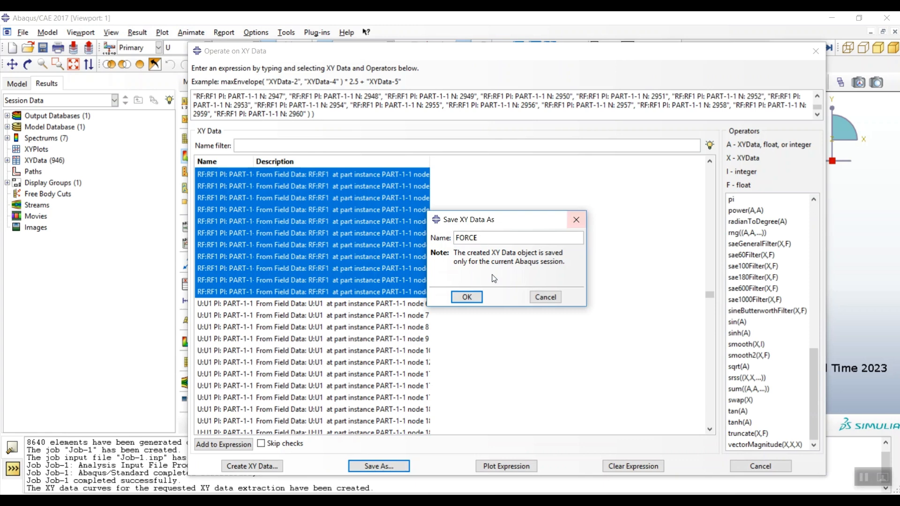
click(466, 296)
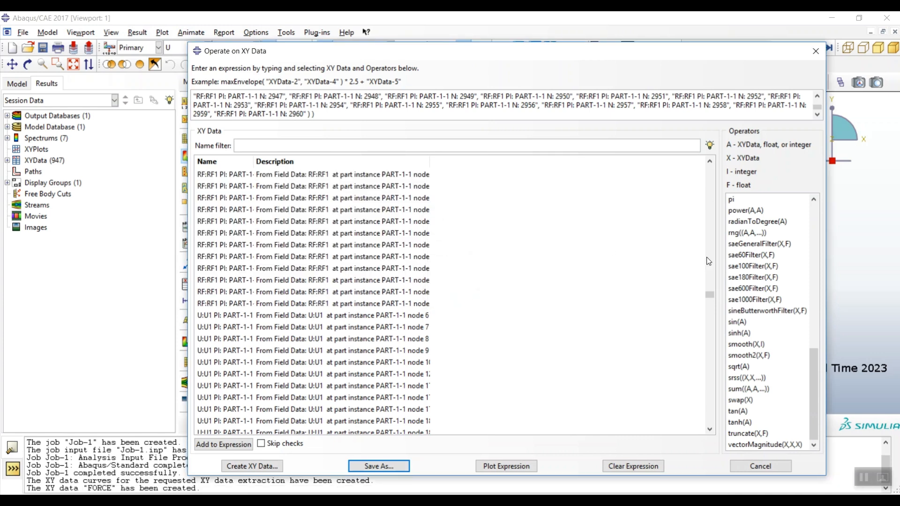
Replace the summed RF1 expression with the FORCE data divided by 0.01.
drag(710, 294, 775, 158)
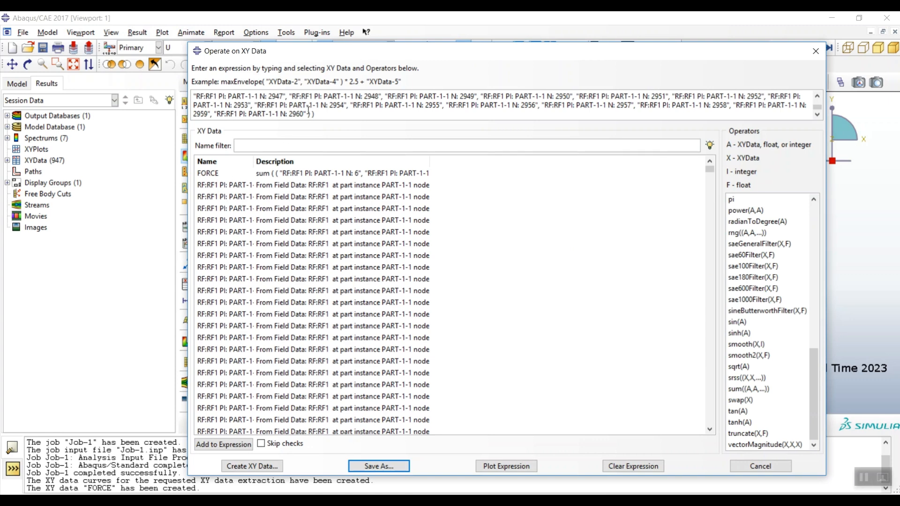
drag(326, 115, 155, 29)
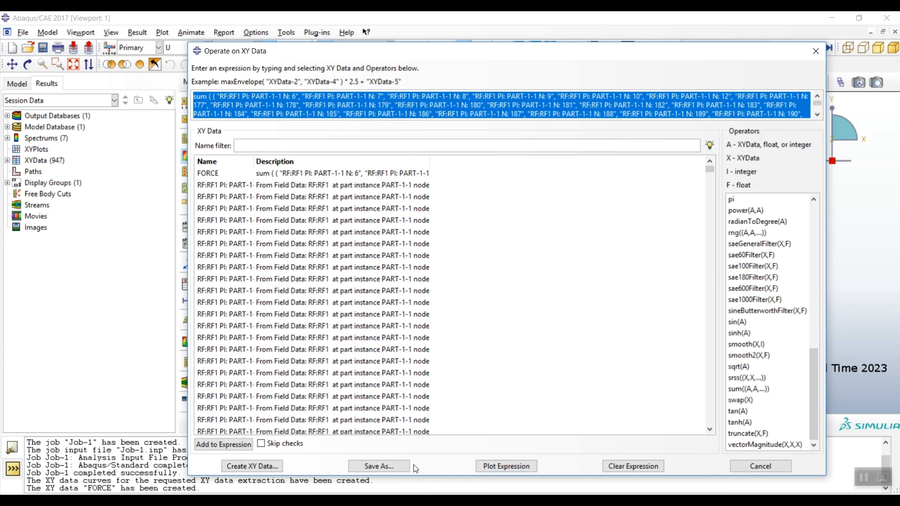
key(Delete)
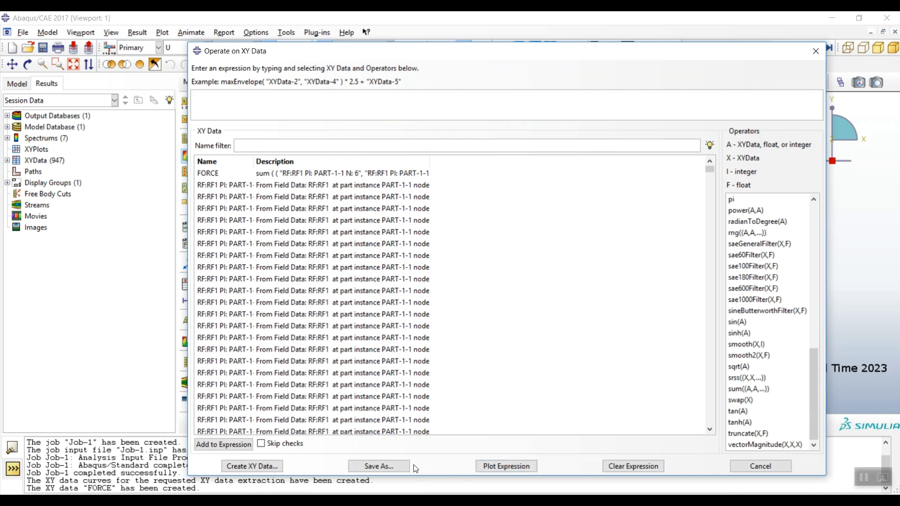
double_click(214, 173)
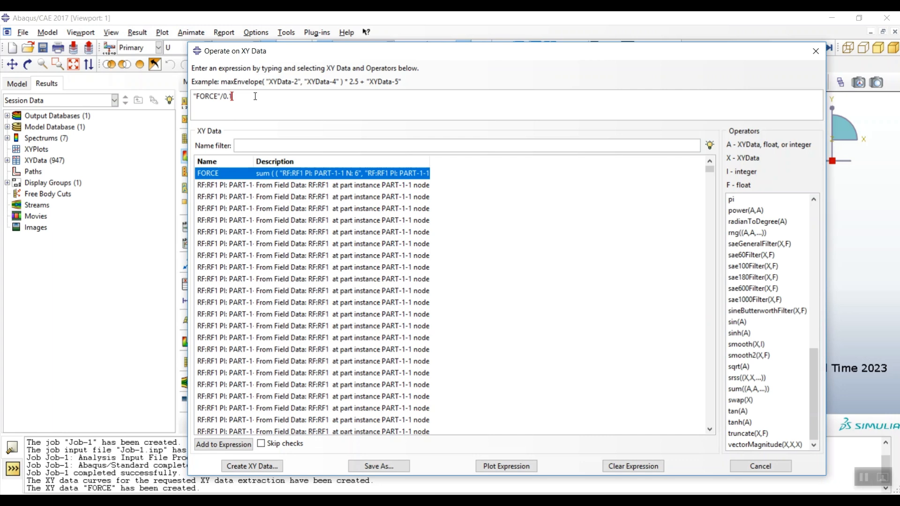
key(BackSpace)
text(01)
Save the FORCE/0.01 expression as XY data named Stress.
click(371, 467)
text(Stress)
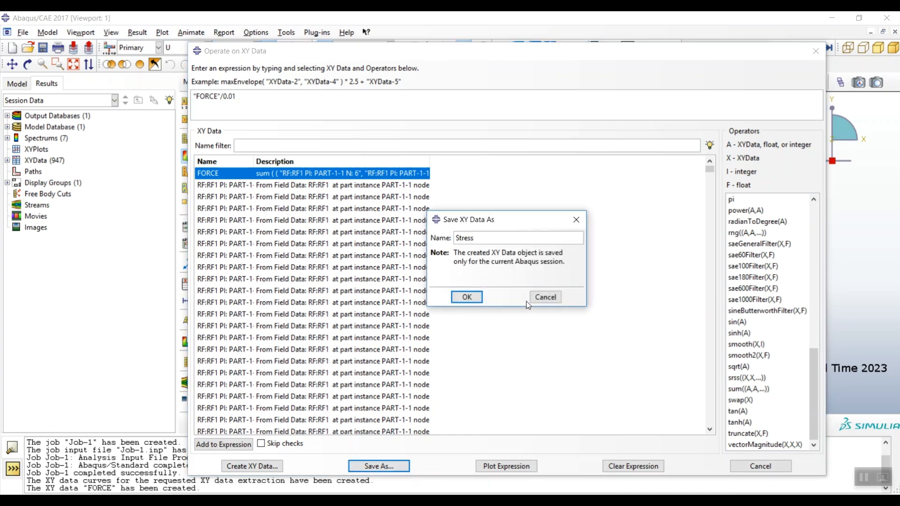
click(467, 297)
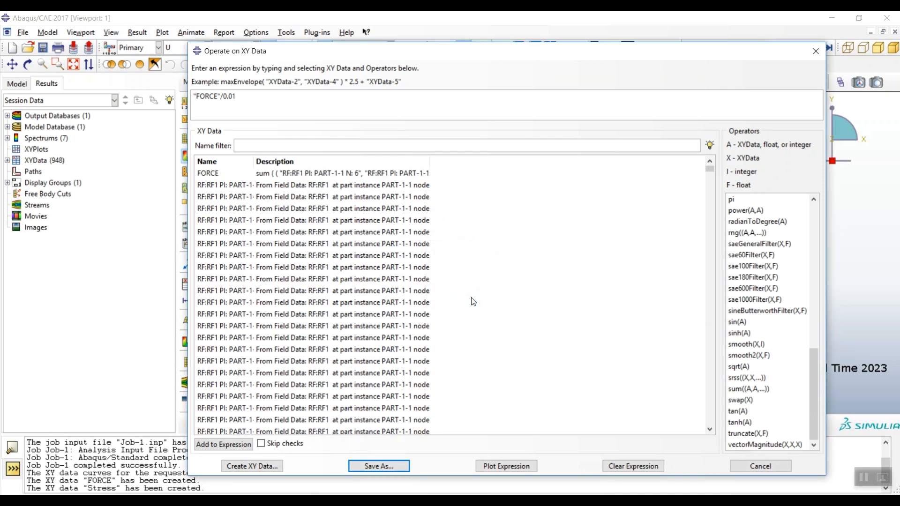
Replace the stress expression with the U1 curve of PART-1-1 node 2758 divided by 0.1.
click(242, 99)
triple_click(223, 98)
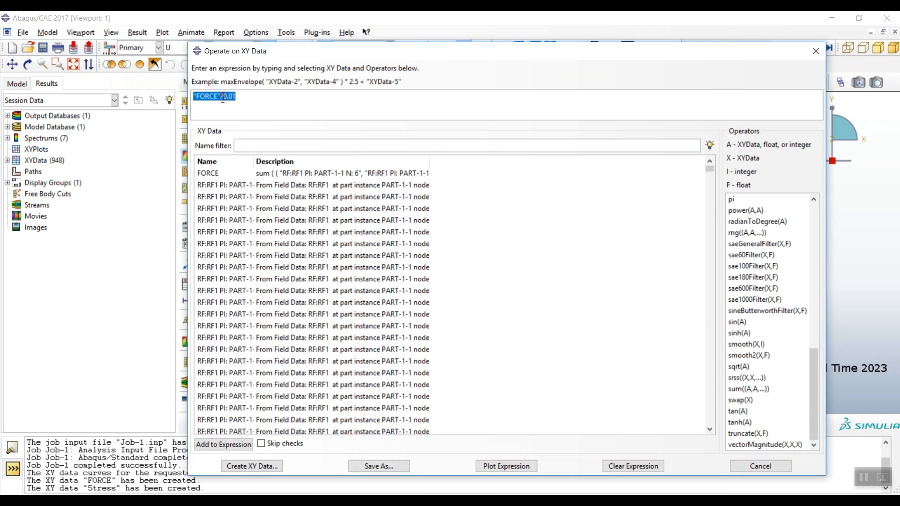
key(Delete)
scroll(324, 286, down, 15)
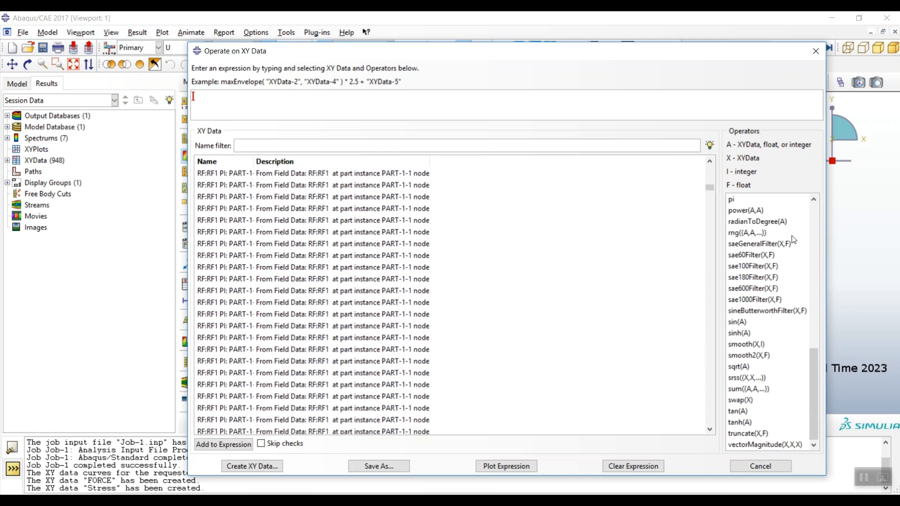
drag(709, 188, 672, 373)
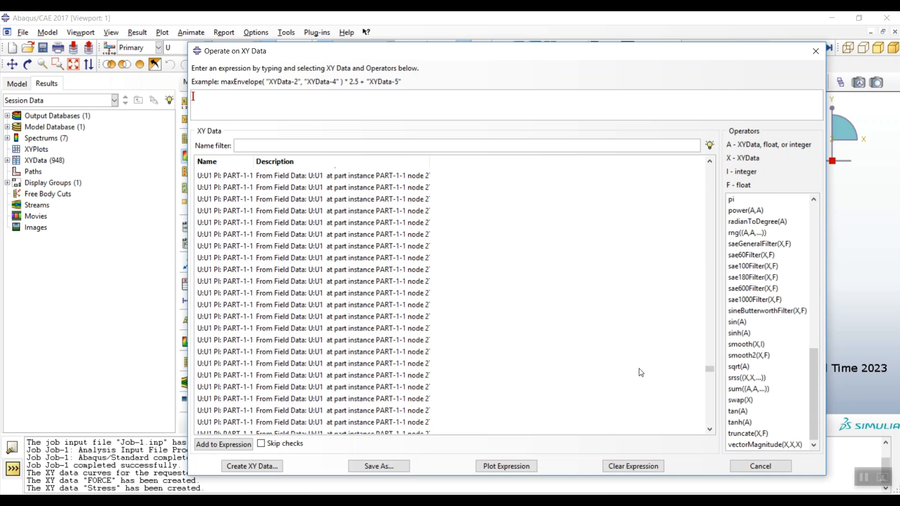
click(233, 306)
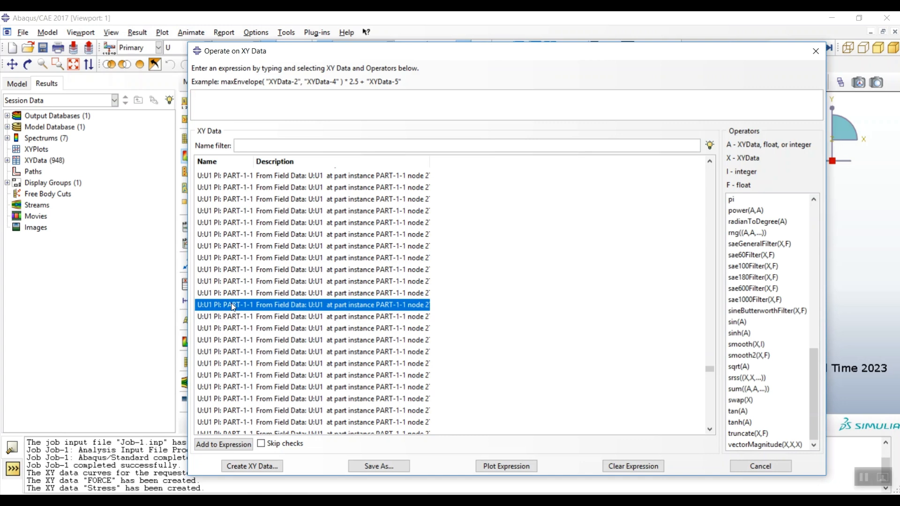
double_click(232, 305)
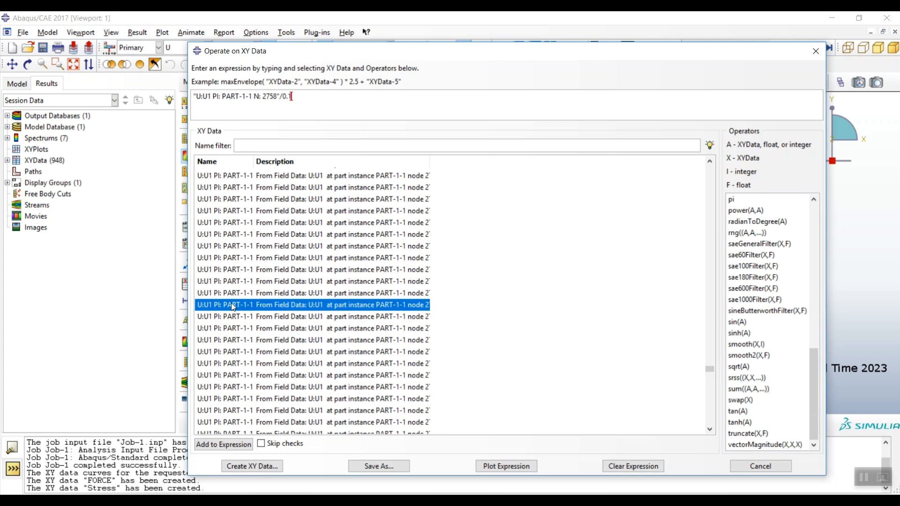
Save the U1/0.1 expression as XY data named Strain.
click(382, 465)
text(S)
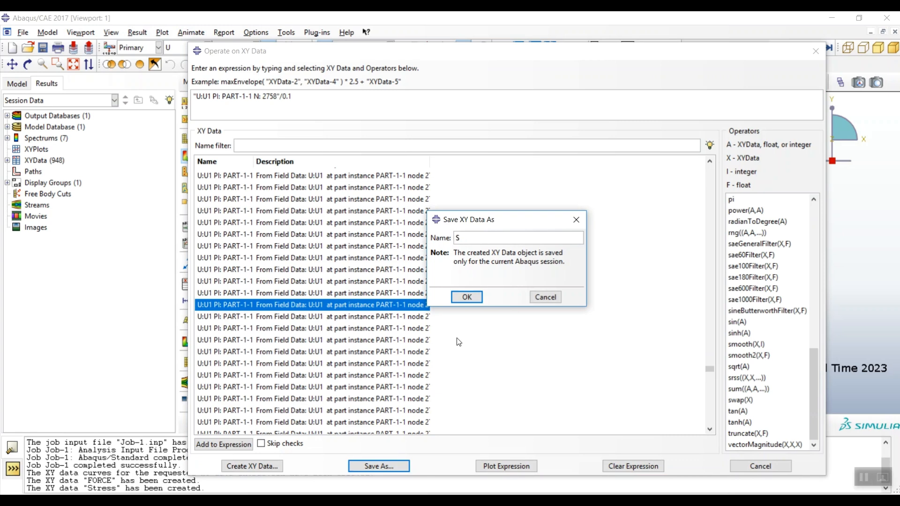
text(train)
click(477, 299)
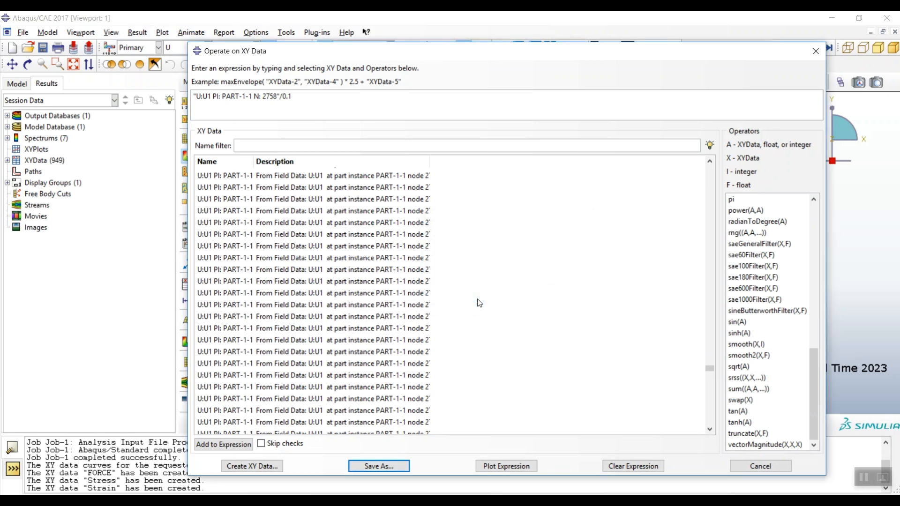
Locate and select the saved Strain and Stress curves in the XY data list, and clear the node 2758 displacement expression.
drag(710, 368, 788, 169)
scroll(283, 339, down, 10)
scroll(283, 340, down, 10)
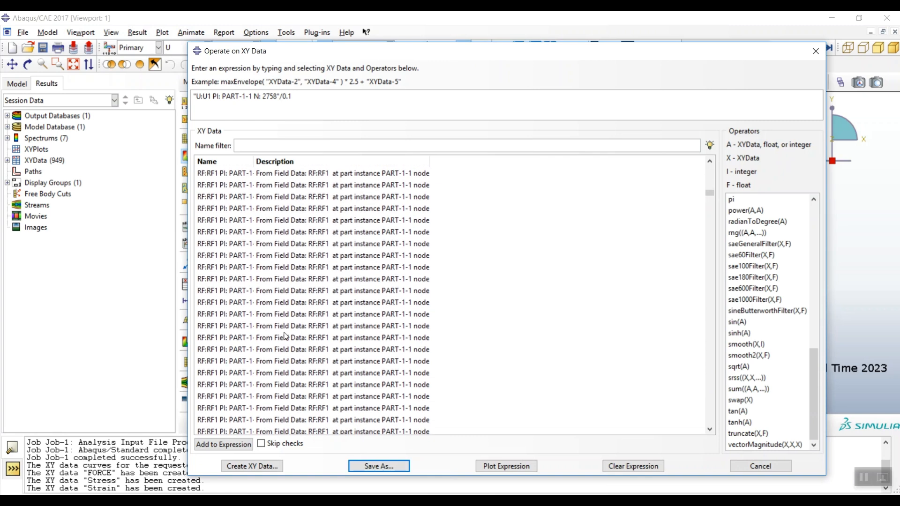
scroll(266, 328, down, 10)
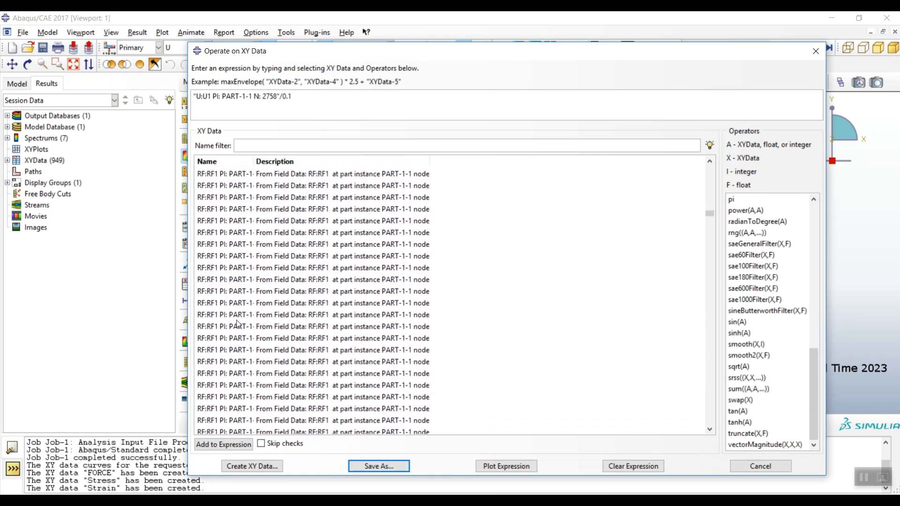
scroll(242, 323, down, 8)
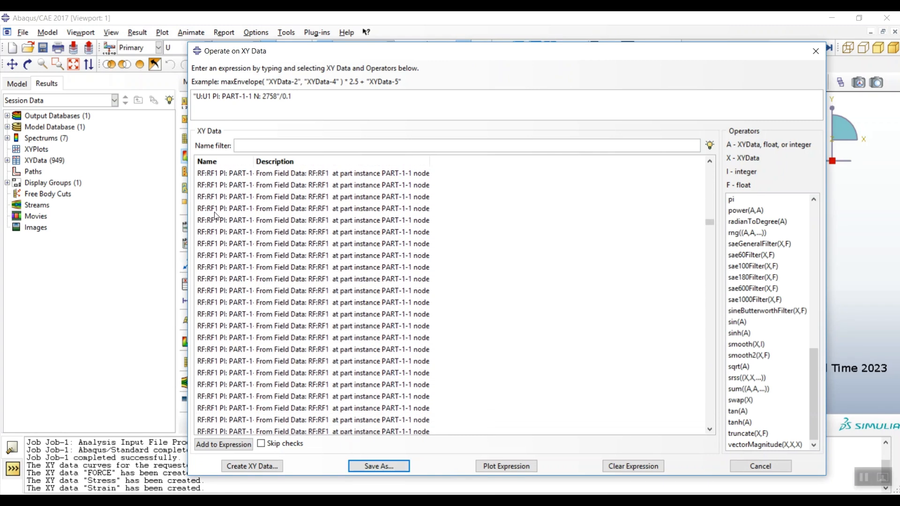
scroll(236, 287, down, 12)
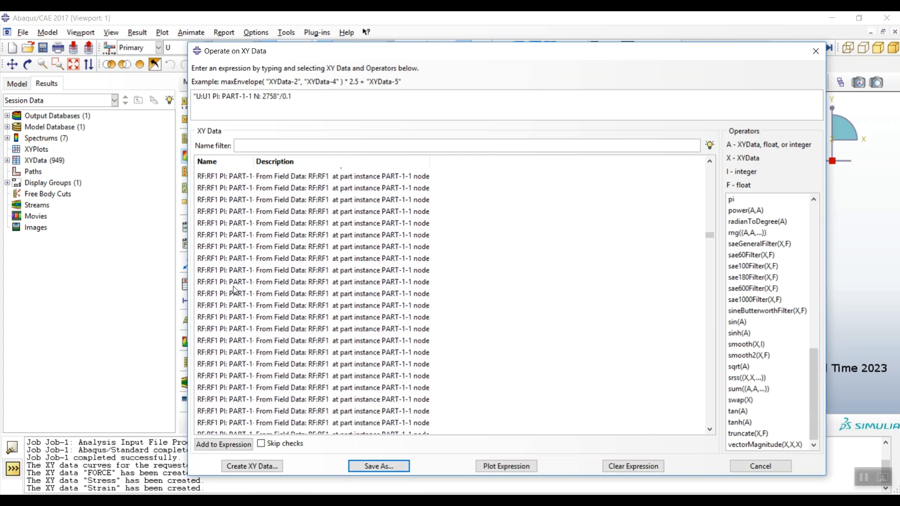
scroll(235, 289, down, 9)
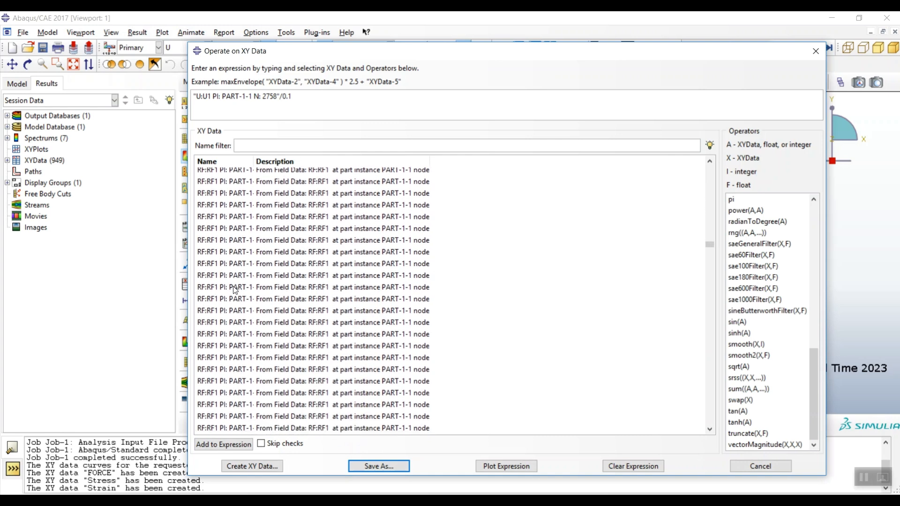
scroll(236, 290, down, 12)
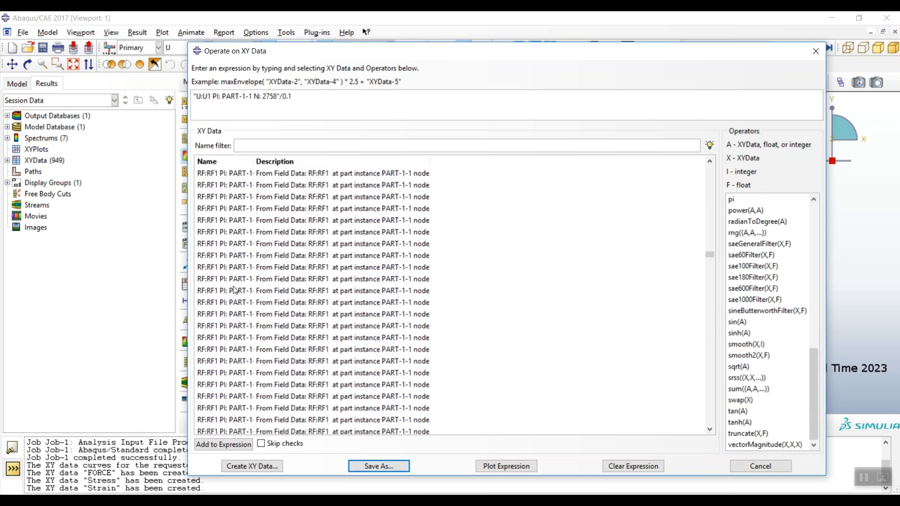
scroll(235, 290, down, 12)
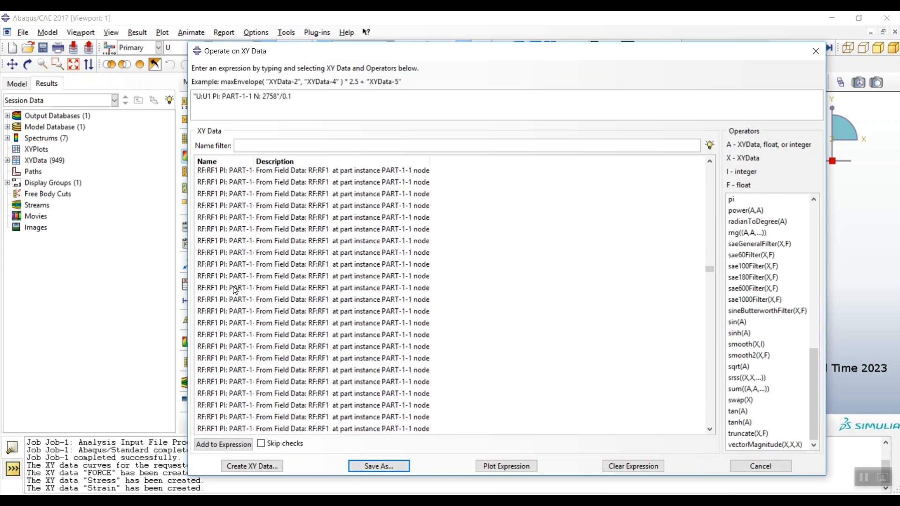
scroll(235, 289, down, 6)
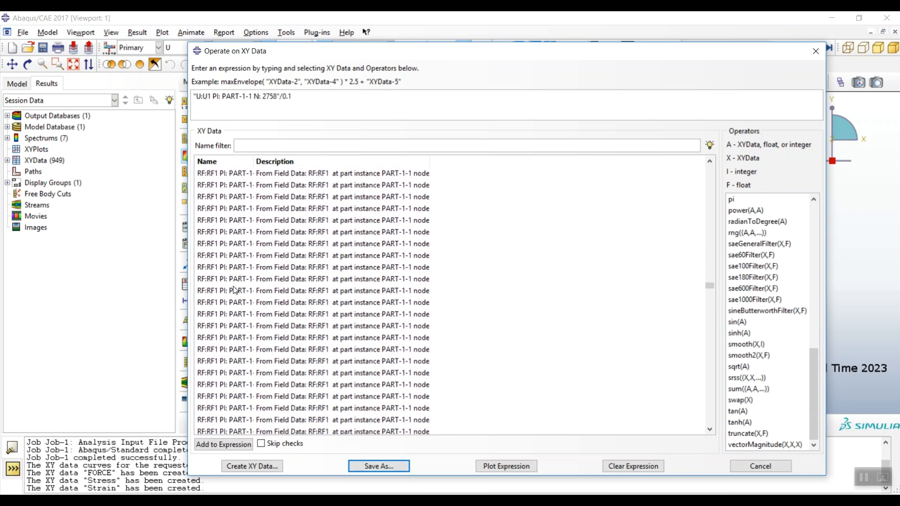
scroll(237, 293, down, 9)
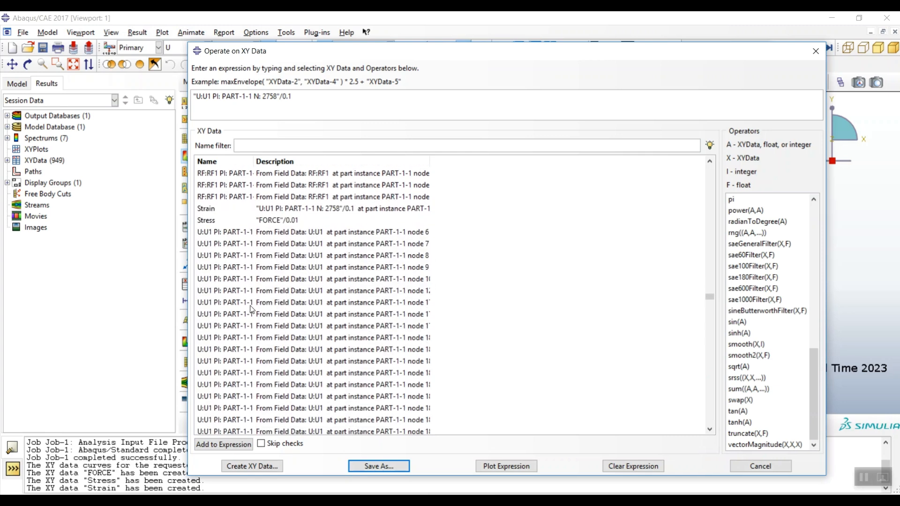
mouse_move(209, 208)
mouse_down()
mouse_move(223, 229)
mouse_move(221, 219)
mouse_up()
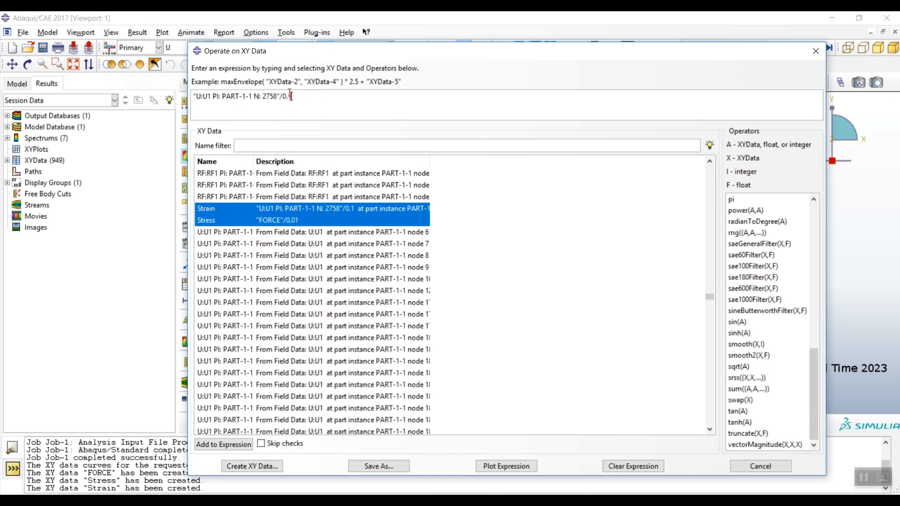
drag(195, 102, 190, 96)
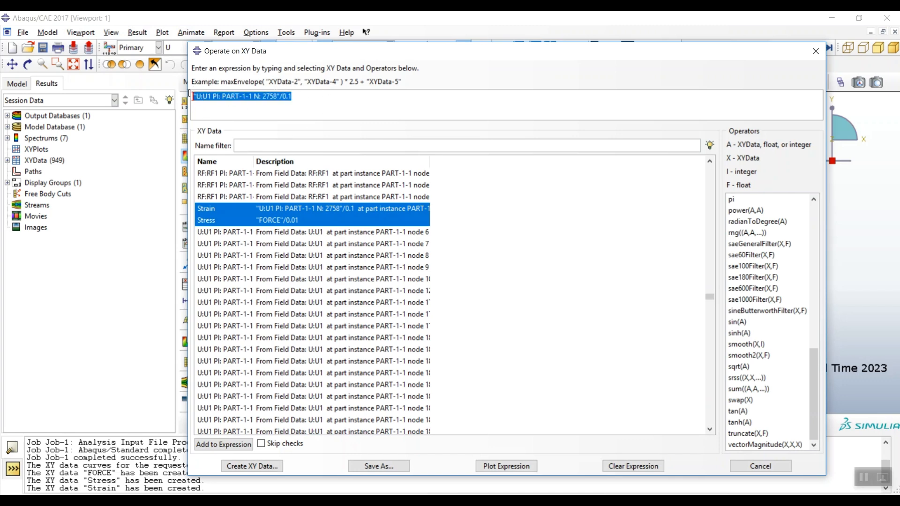
key(BackSpace)
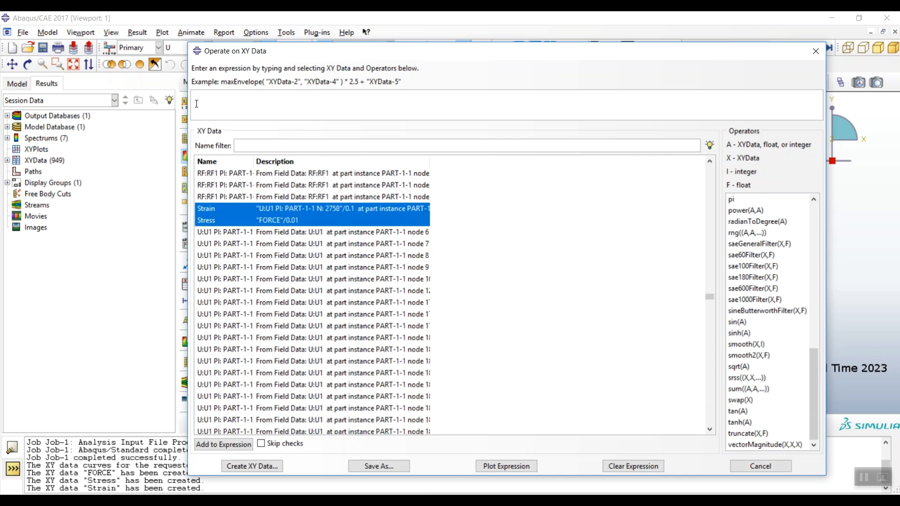
Build a combine expression with Strain as the first argument and Stress as the second.
drag(812, 385, 856, 226)
click(762, 370)
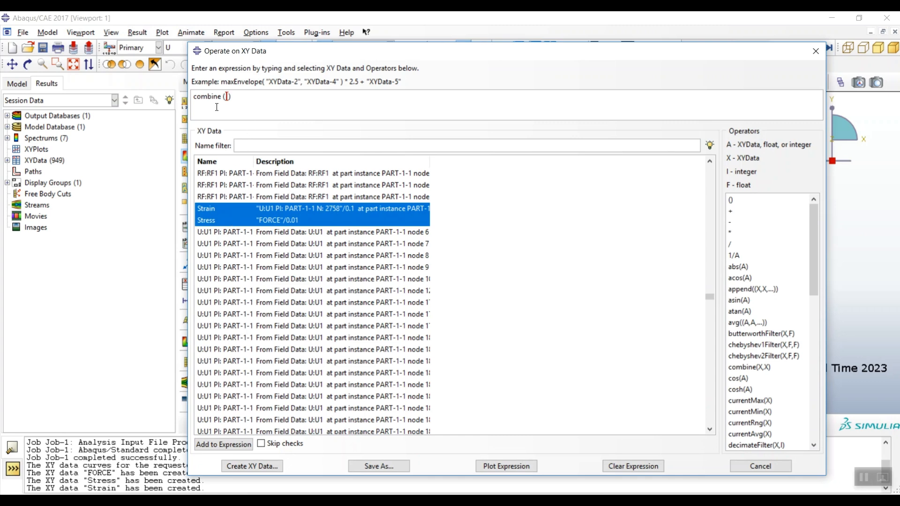
click(220, 209)
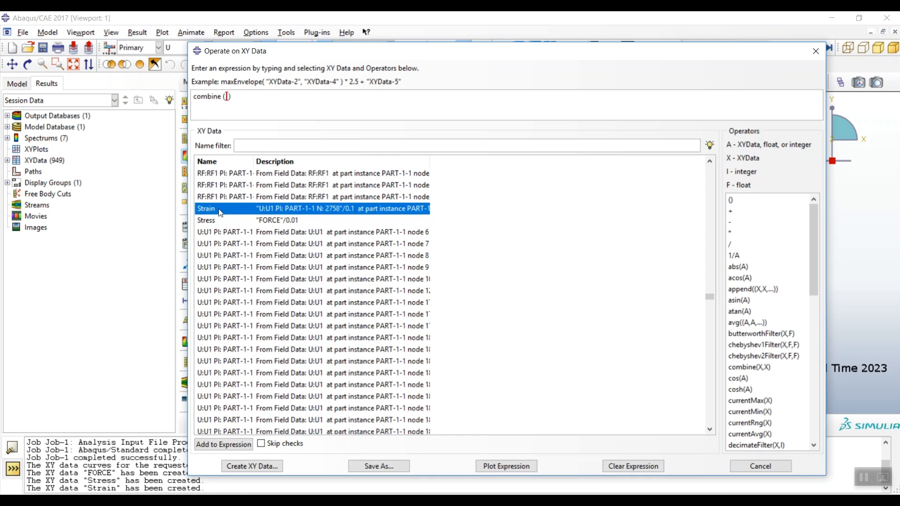
click(216, 221)
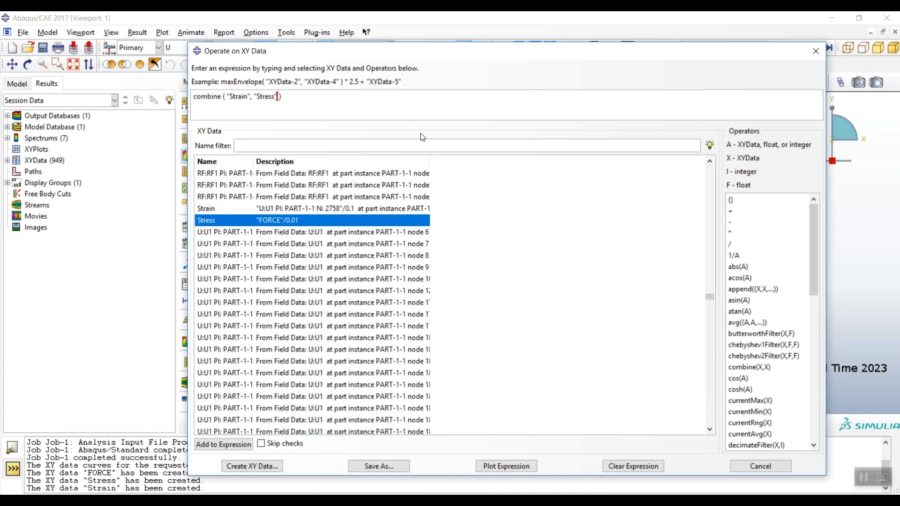
Save the combined strain and stress expression as XY data named STRESS_STRAIN.
click(379, 466)
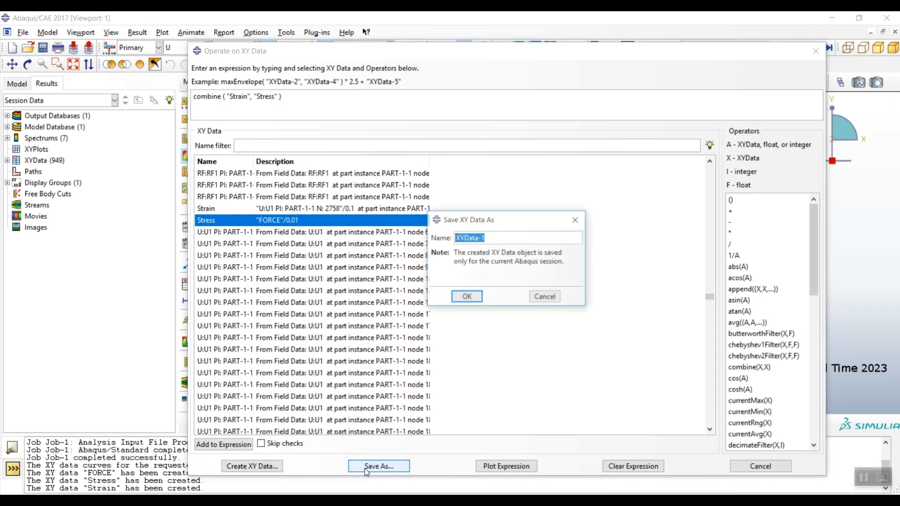
text(ST)
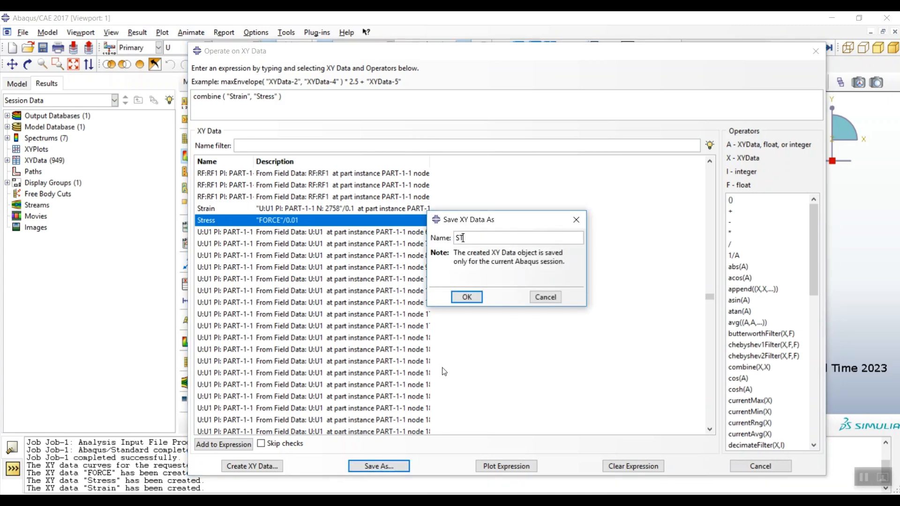
text(RESS_STRAIN)
click(466, 297)
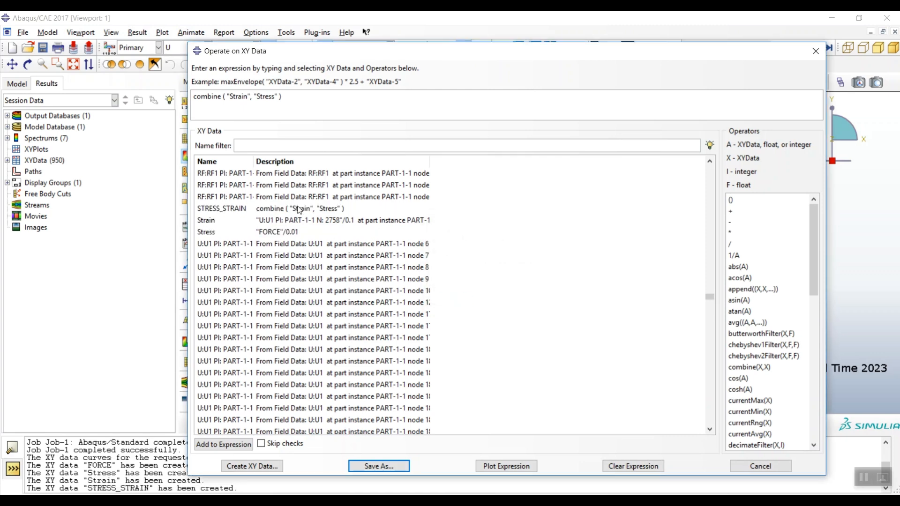
Plot the combined Strain and Stress expression and move the Operate on XY Data dialog aside to examine the curve.
click(295, 211)
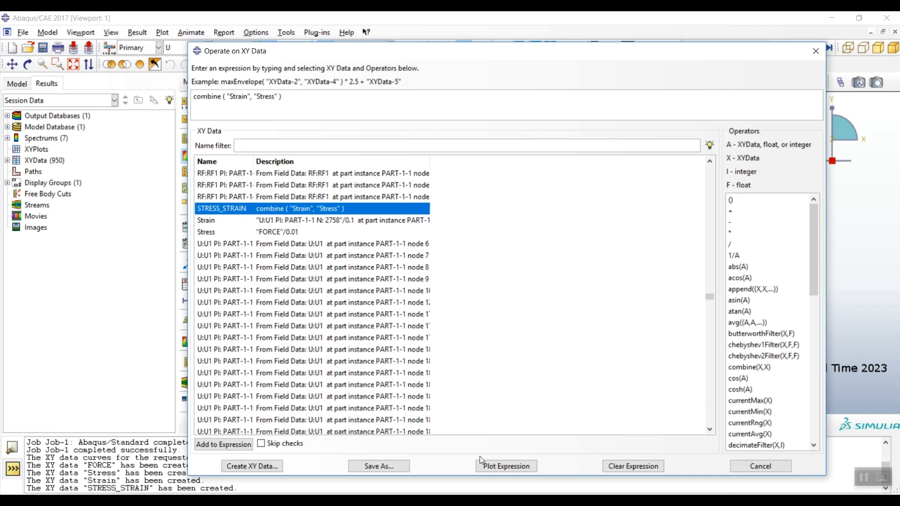
click(511, 472)
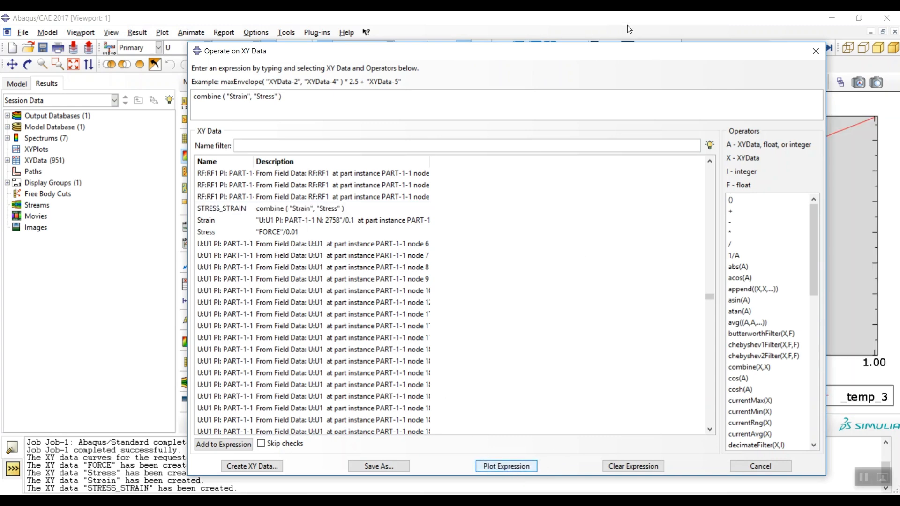
drag(599, 52, 544, 457)
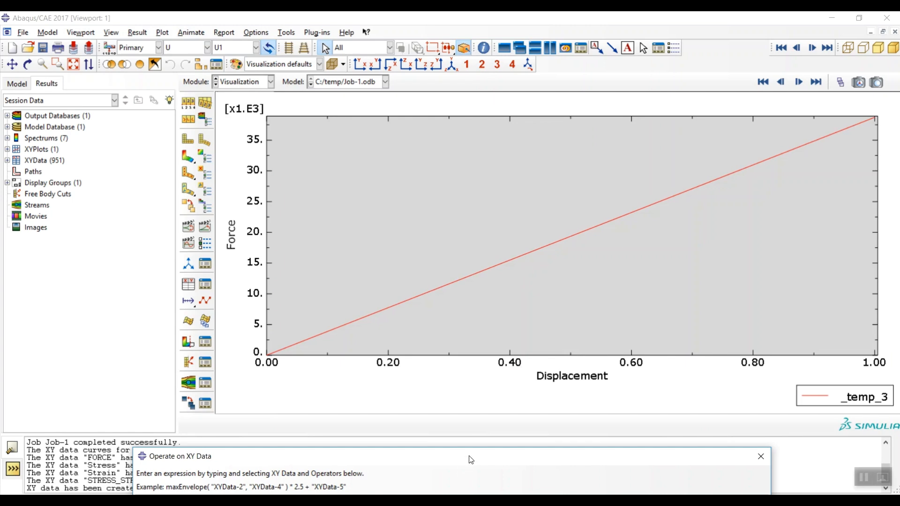
drag(471, 459, 477, 138)
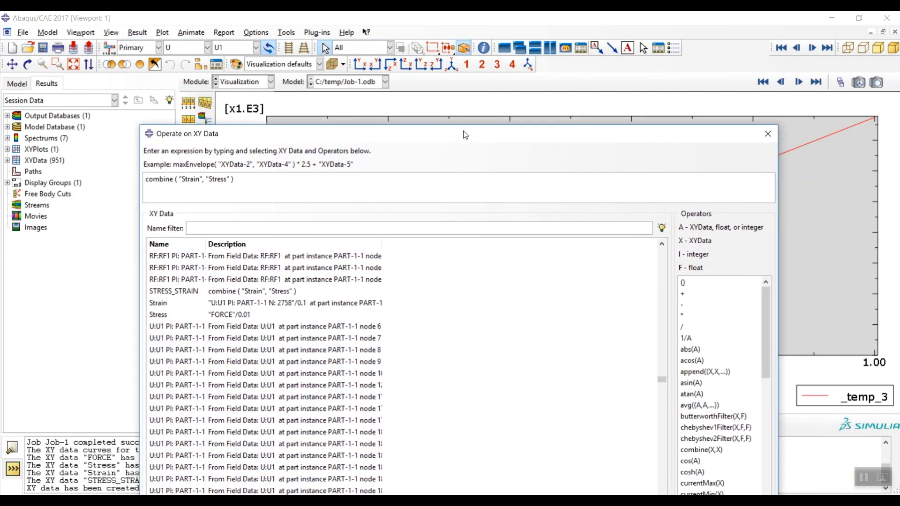
Replace the combine expression with the saved Stress curve divided by the Strain curve, "Stress"/"Strain".
drag(469, 126, 497, 62)
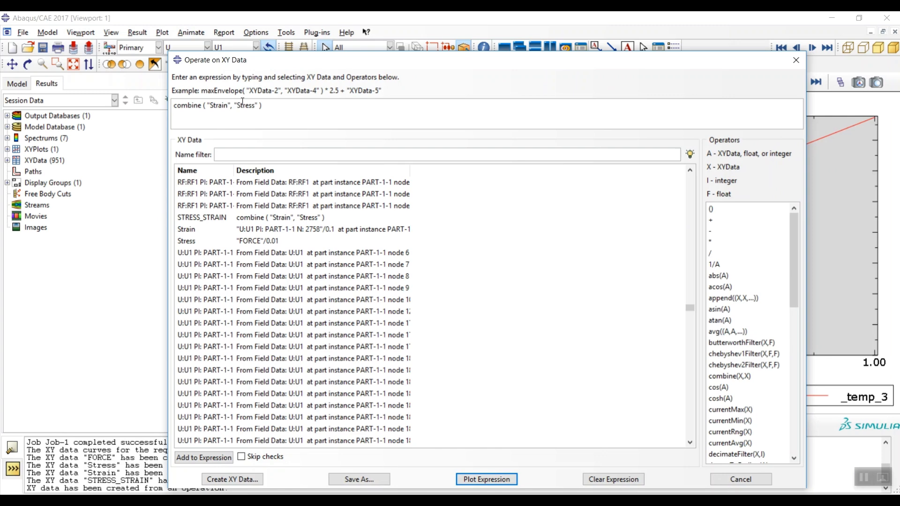
drag(272, 107, 173, 105)
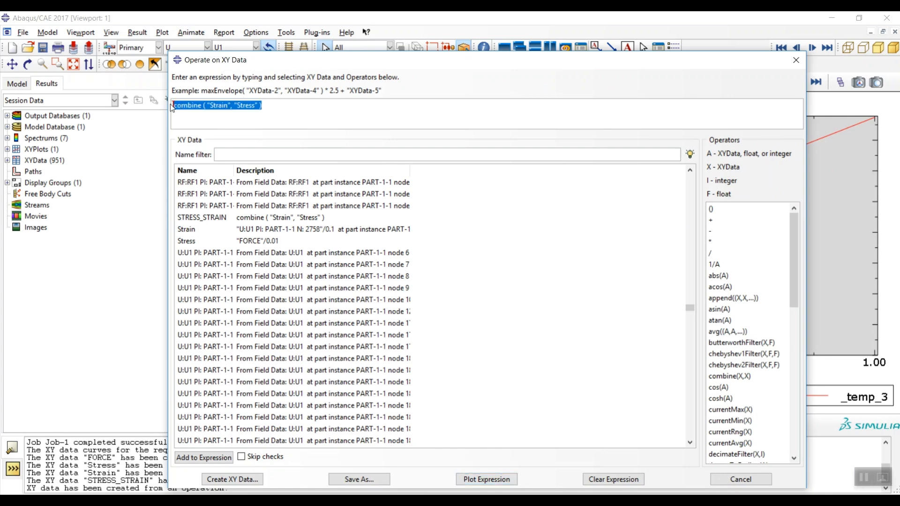
key(Delete)
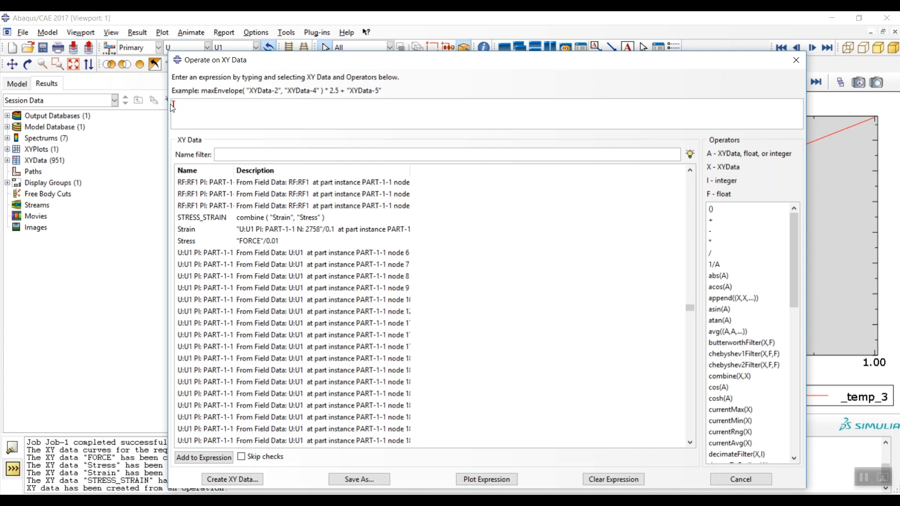
double_click(193, 241)
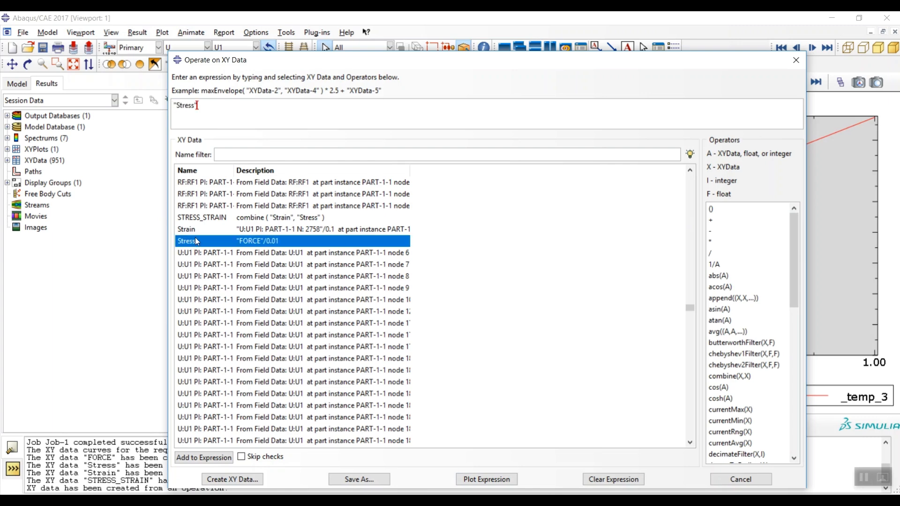
text(/)
double_click(194, 230)
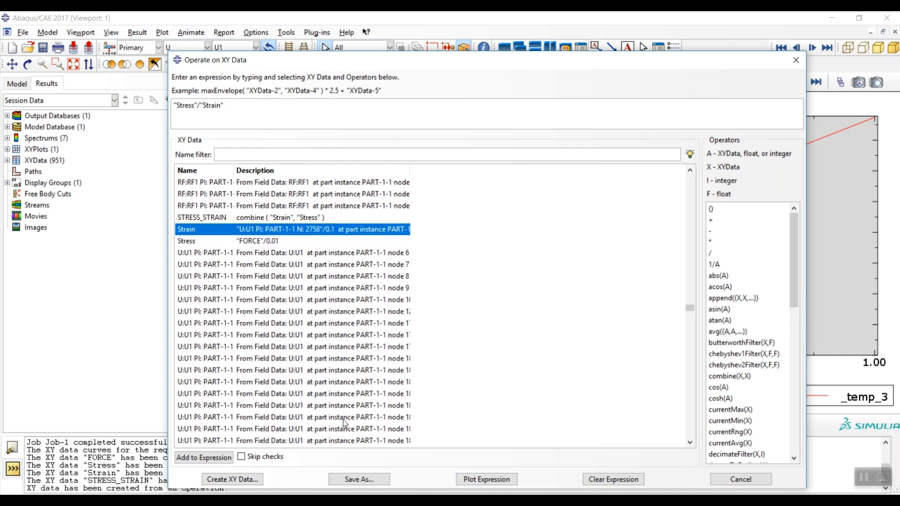
Save the Stress/Strain expression as XY data named Young_M.
click(358, 479)
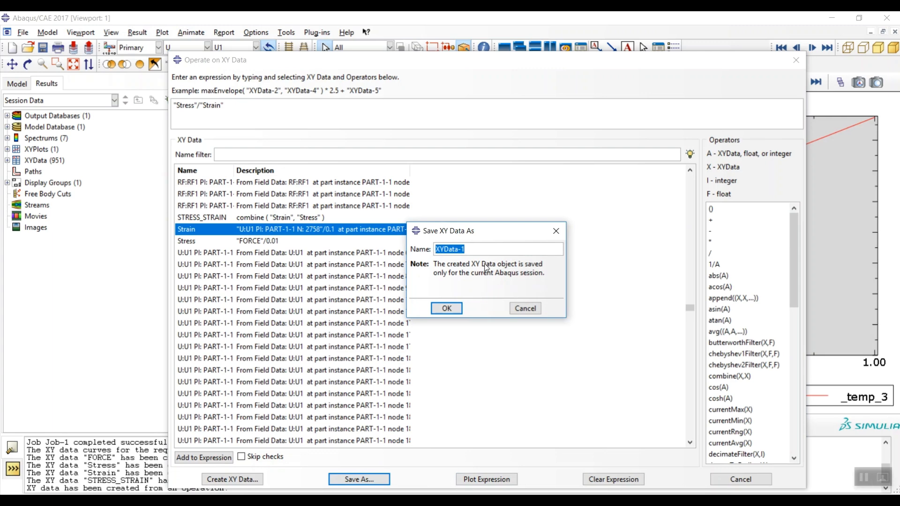
text(Young M)
key(BackSpace)
text(_M)
click(445, 308)
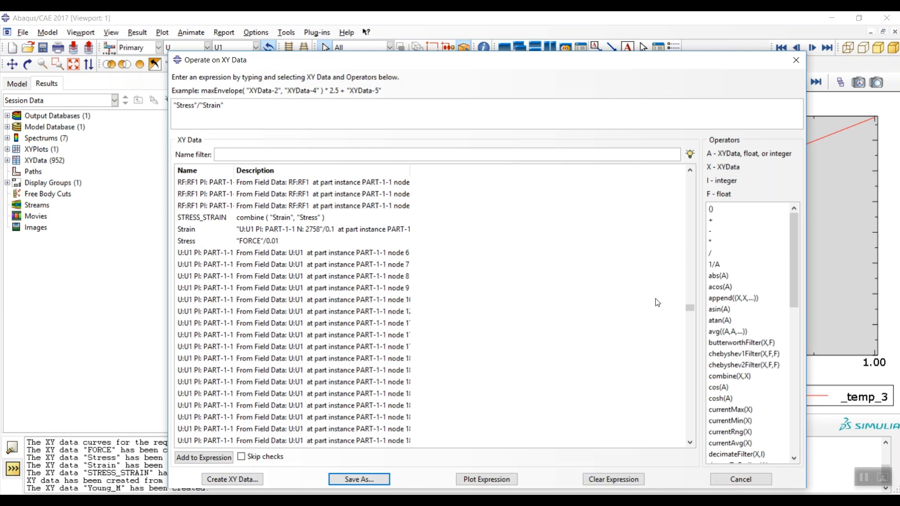
Plot the Stress/Strain expression, examine the curve without the Operate on XY Data dialog covering it, and close the dialog.
drag(691, 306, 677, 436)
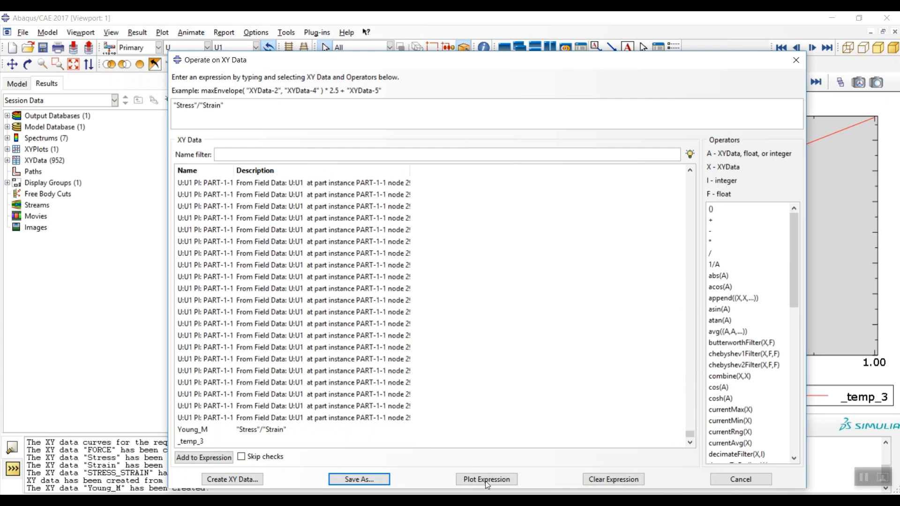
click(195, 429)
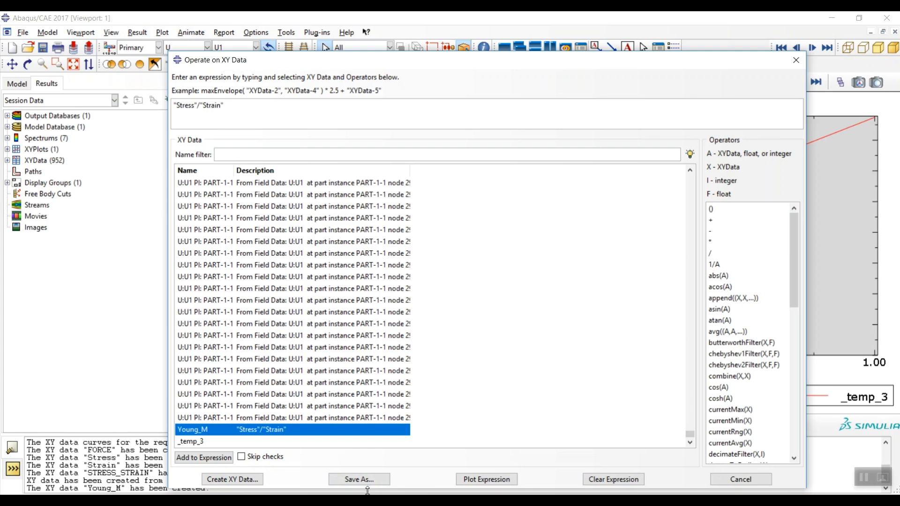
click(486, 479)
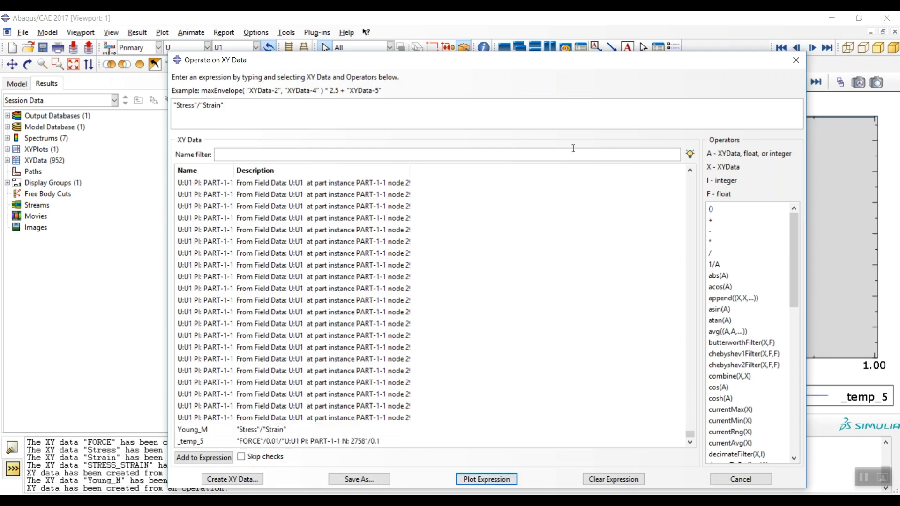
drag(574, 65, 434, 483)
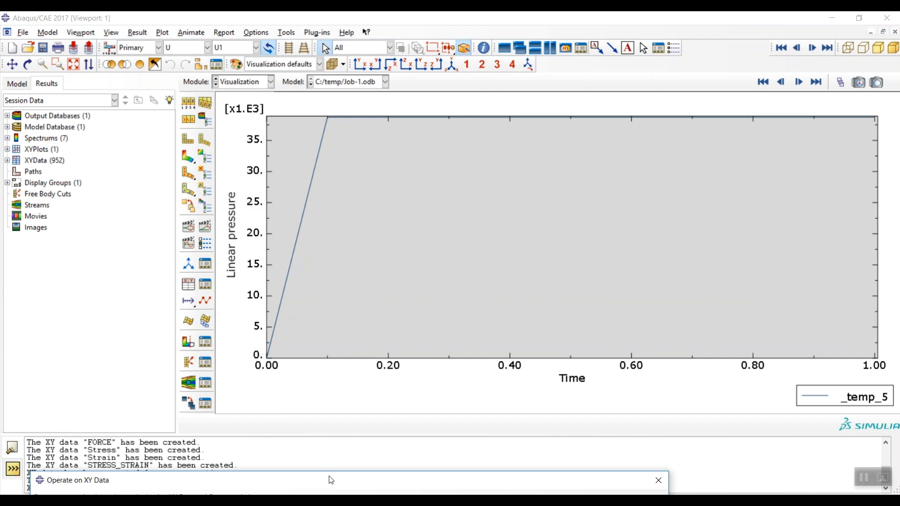
drag(330, 481, 356, 206)
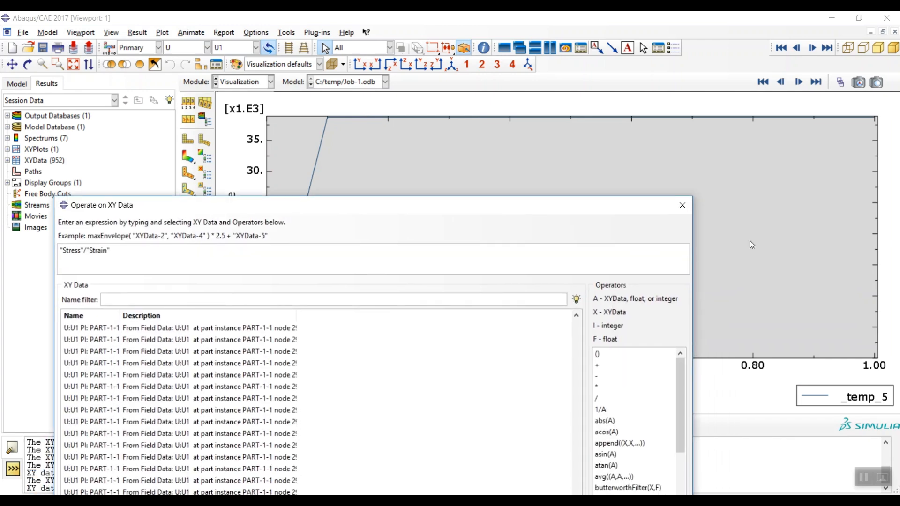
click(682, 205)
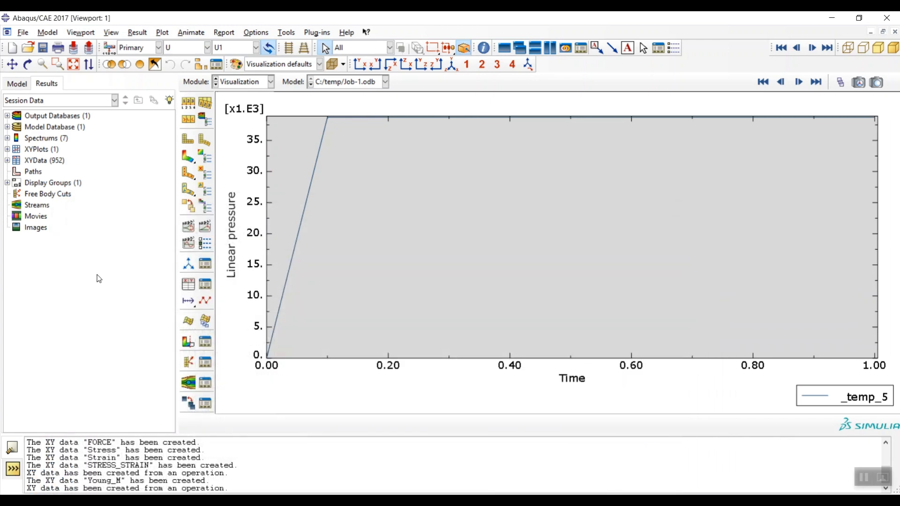
Inspect the tabulated X and Y values of the Young_M data in the XY Data Manager and close it without changes.
click(205, 284)
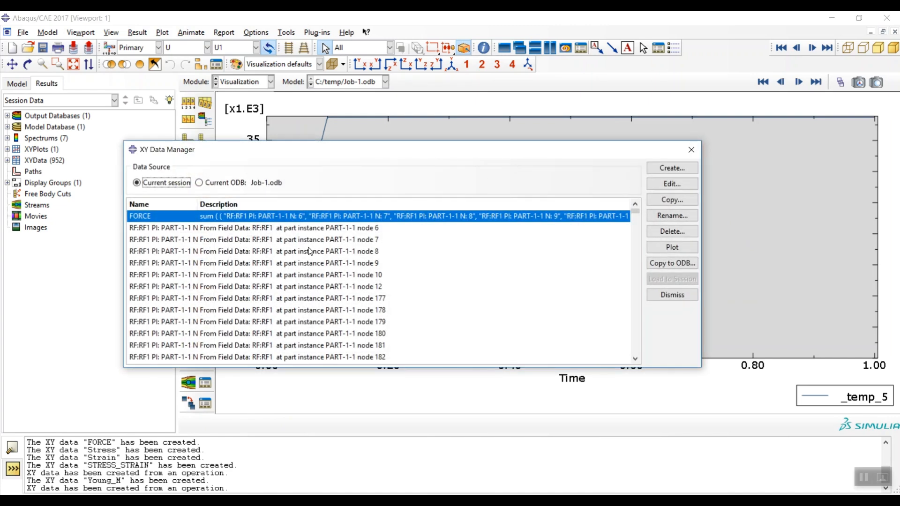
drag(634, 211, 634, 352)
click(243, 347)
click(672, 184)
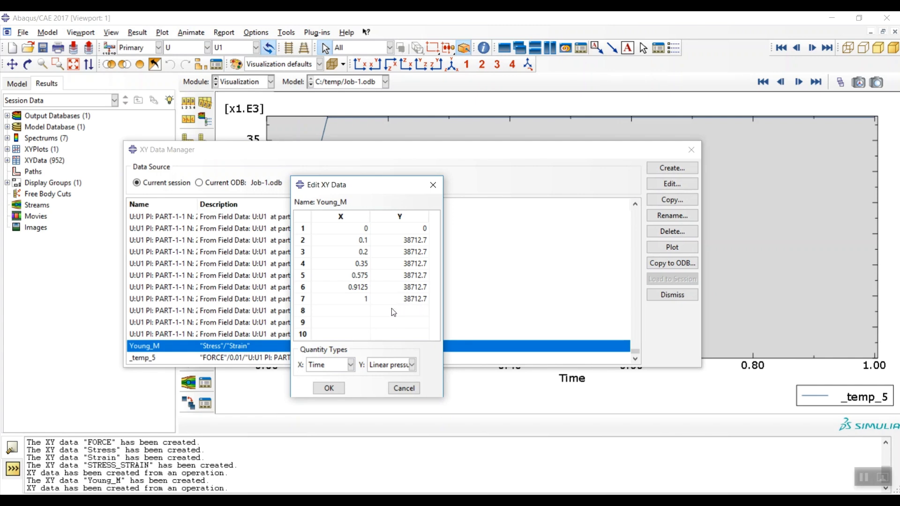
double_click(380, 300)
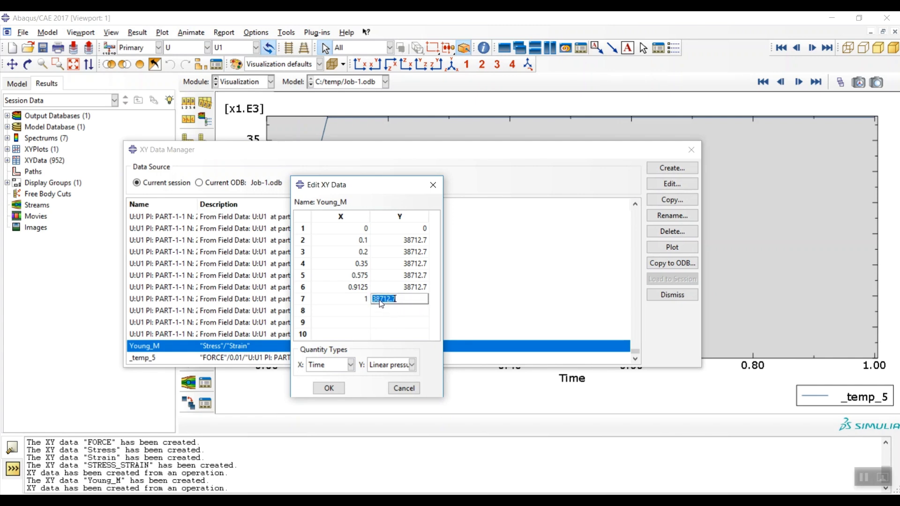
click(432, 186)
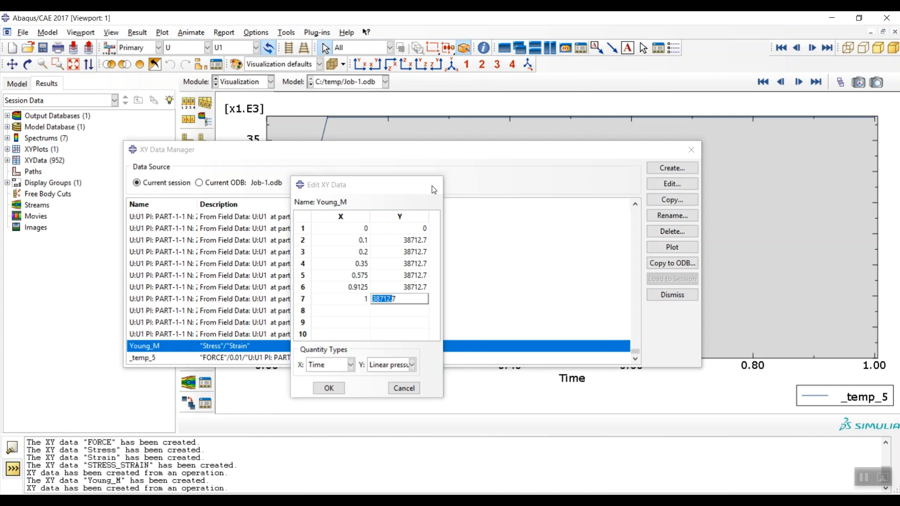
click(691, 150)
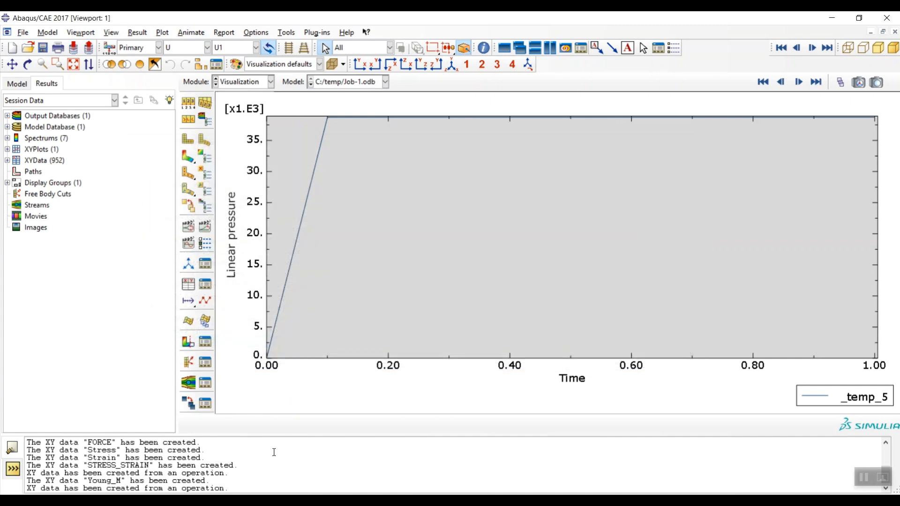
Switch to the PowerPoint slide with the fiber/matrix diagram and the unknown E_11 and Nu_12.
key(alt+Tab)
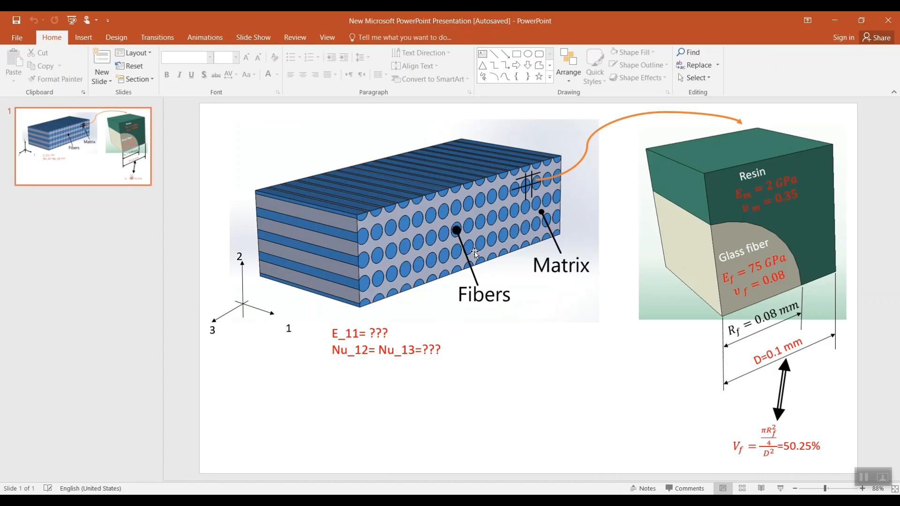